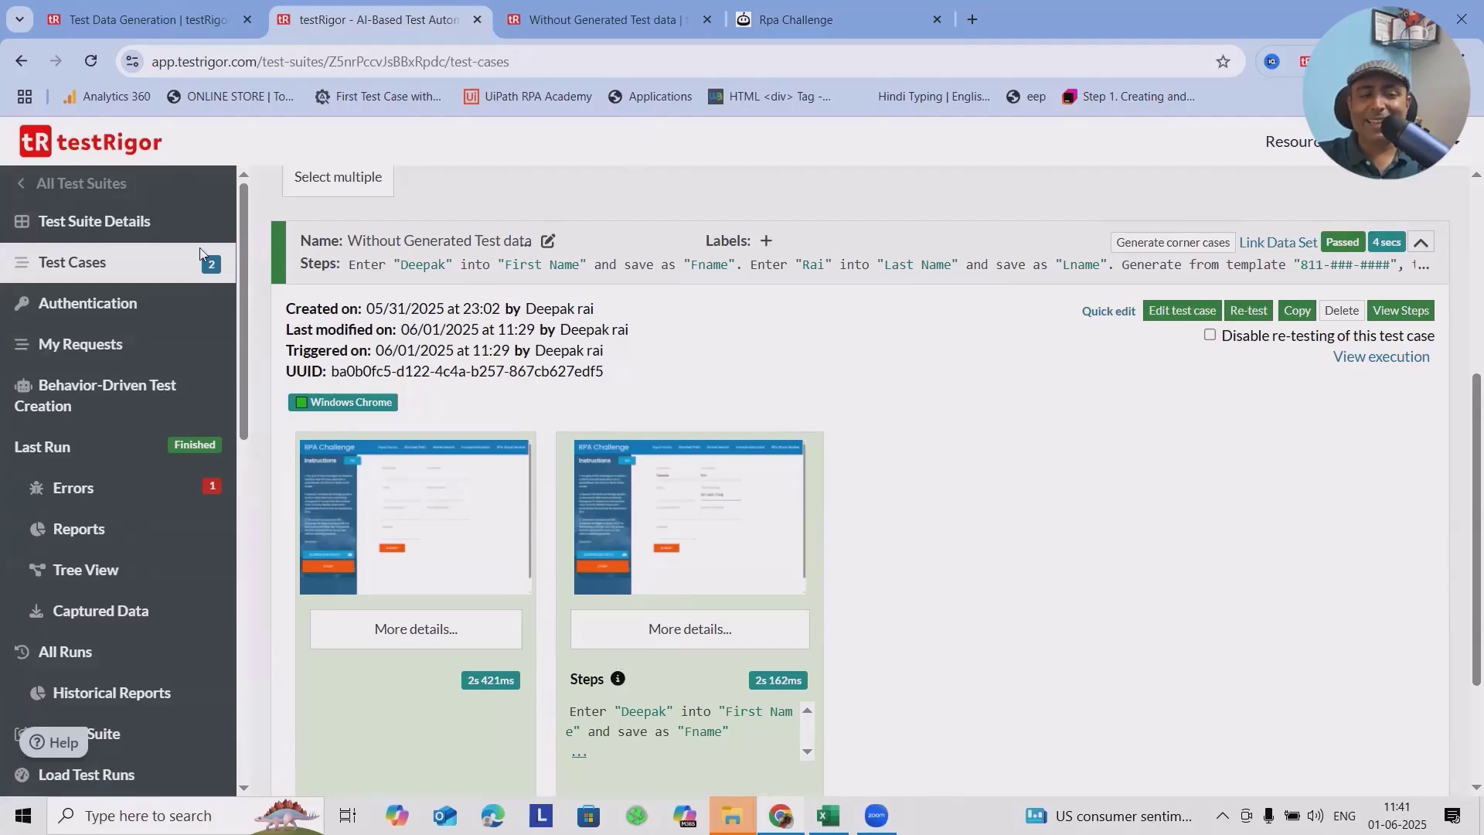
Switch to the challenge_CSV workbook in Excel and select the data table A1:G11, including its header row
click(828, 815)
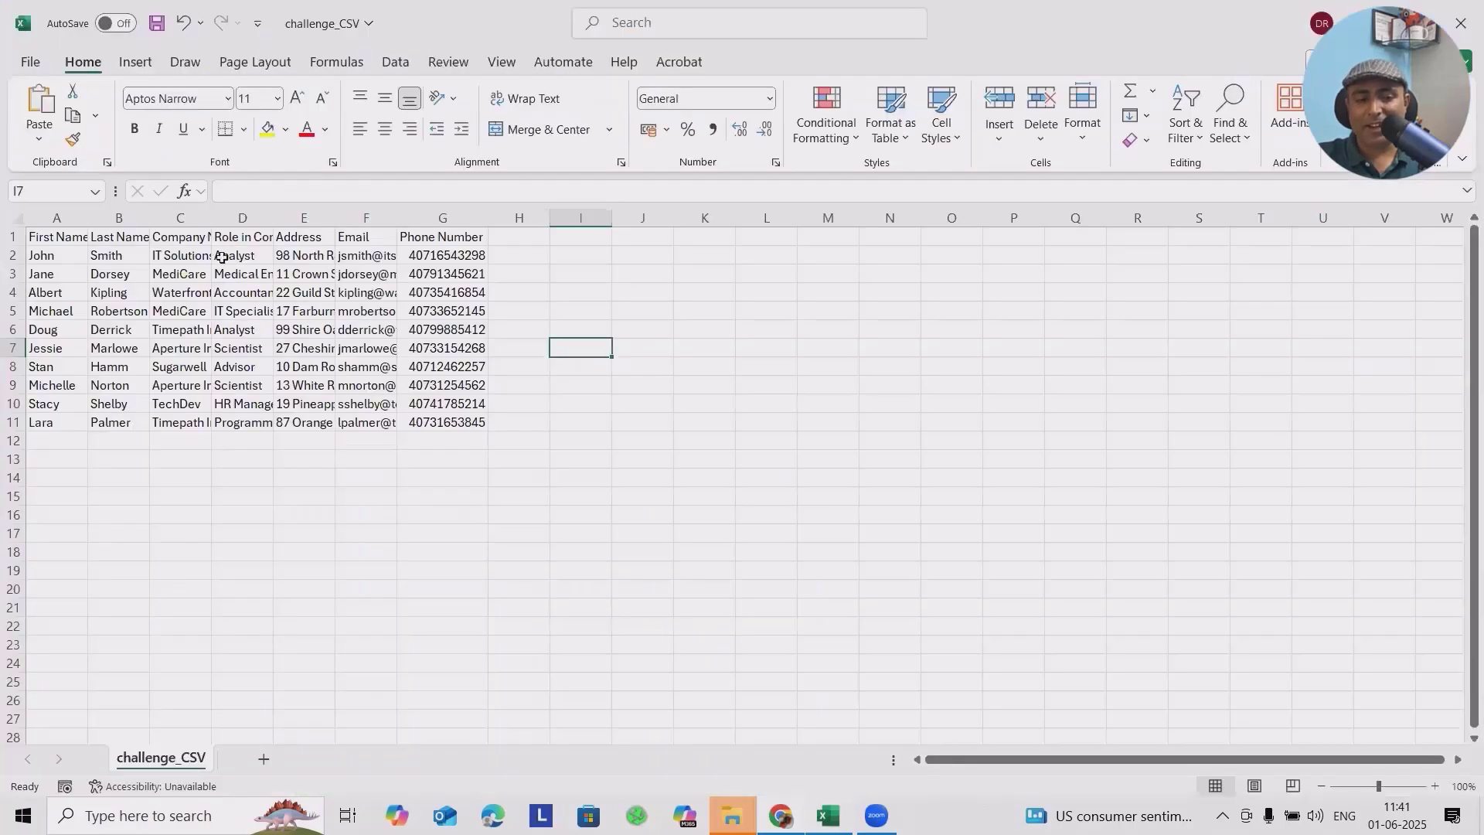
click(392, 476)
drag(81, 239, 466, 430)
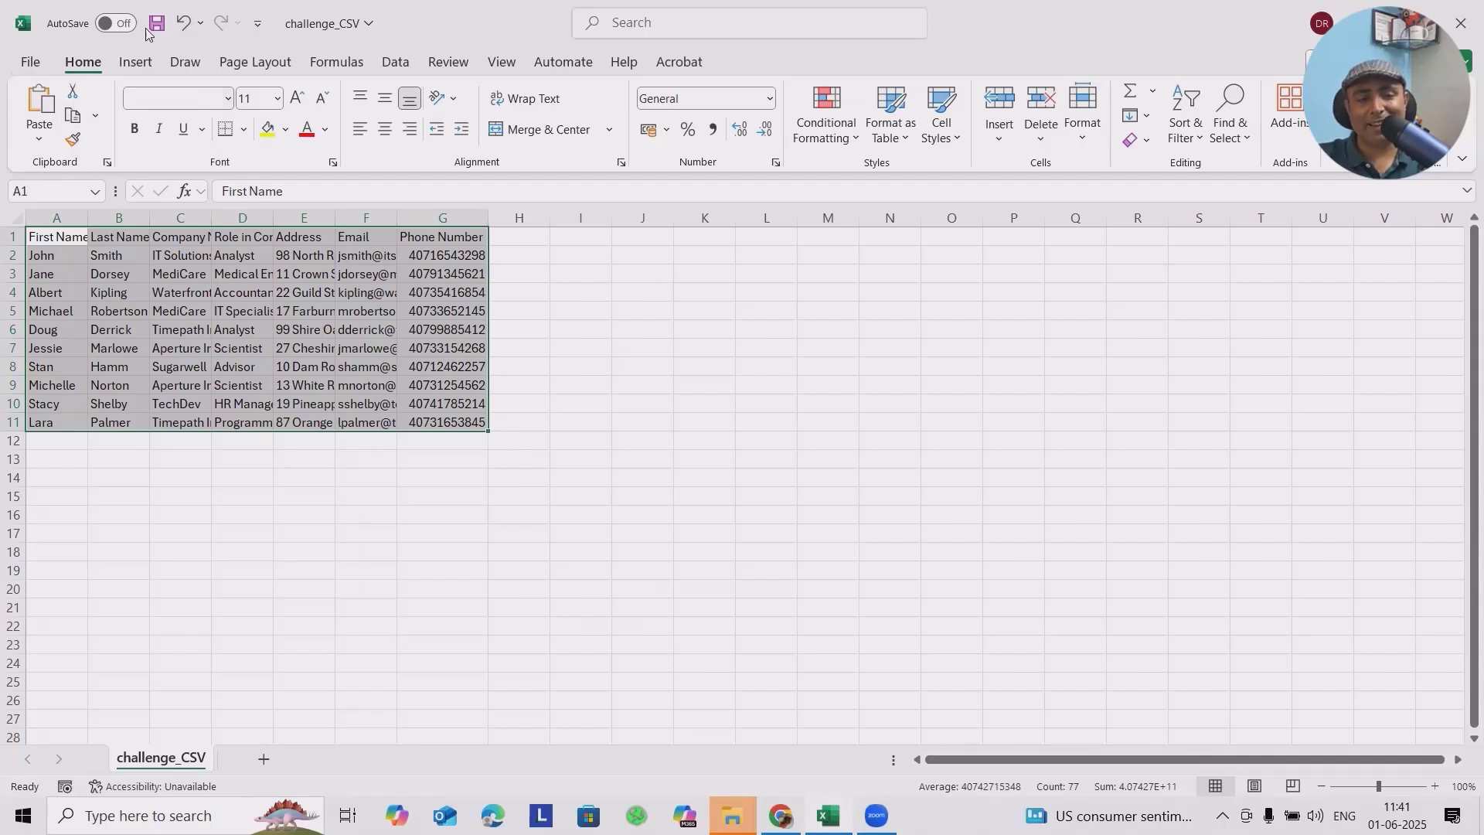
Check the file types offered when saving challenge_CSV under another name, and return to the sheet without saving
click(29, 66)
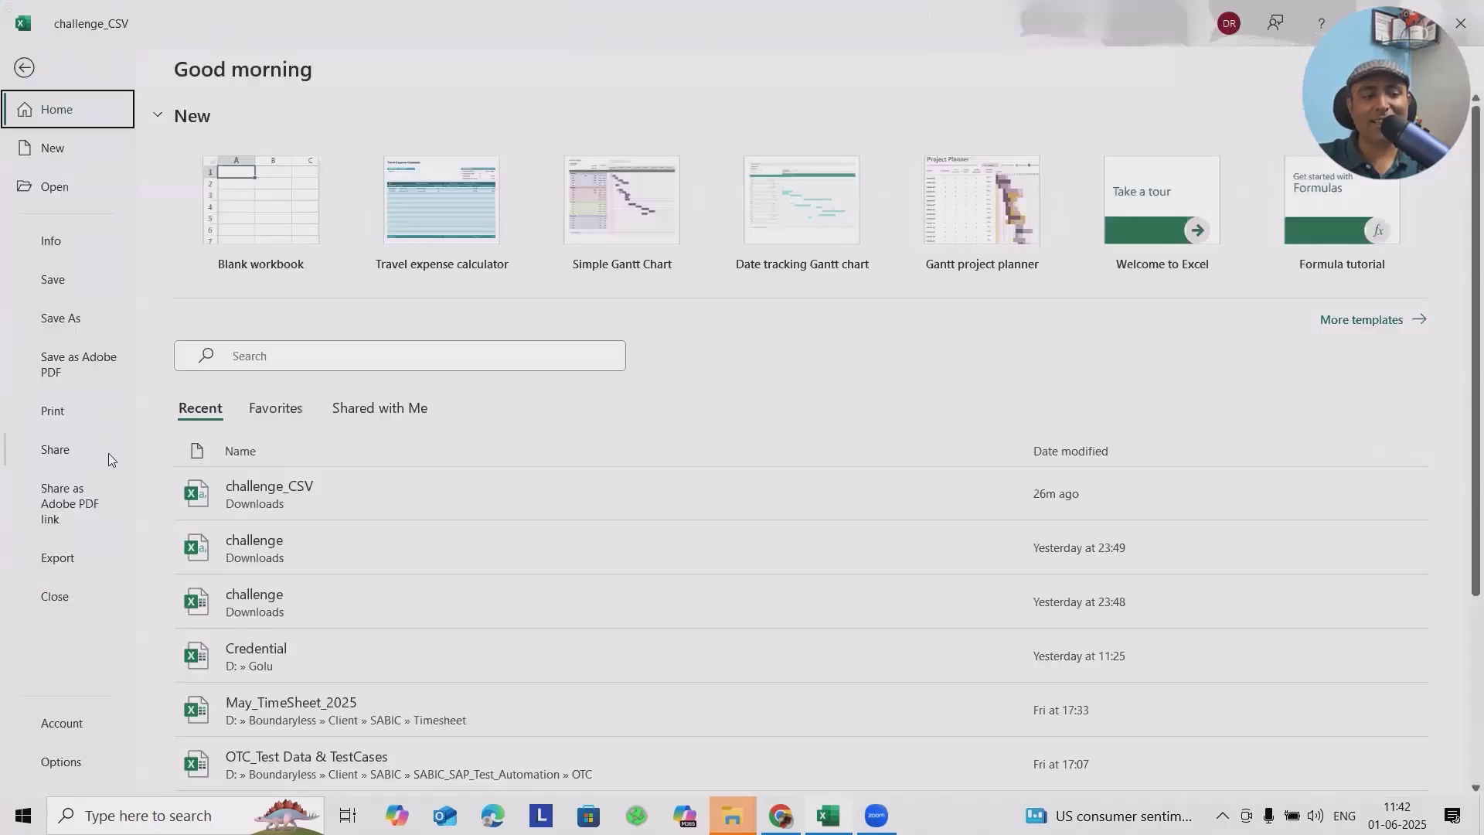
click(76, 318)
click(253, 466)
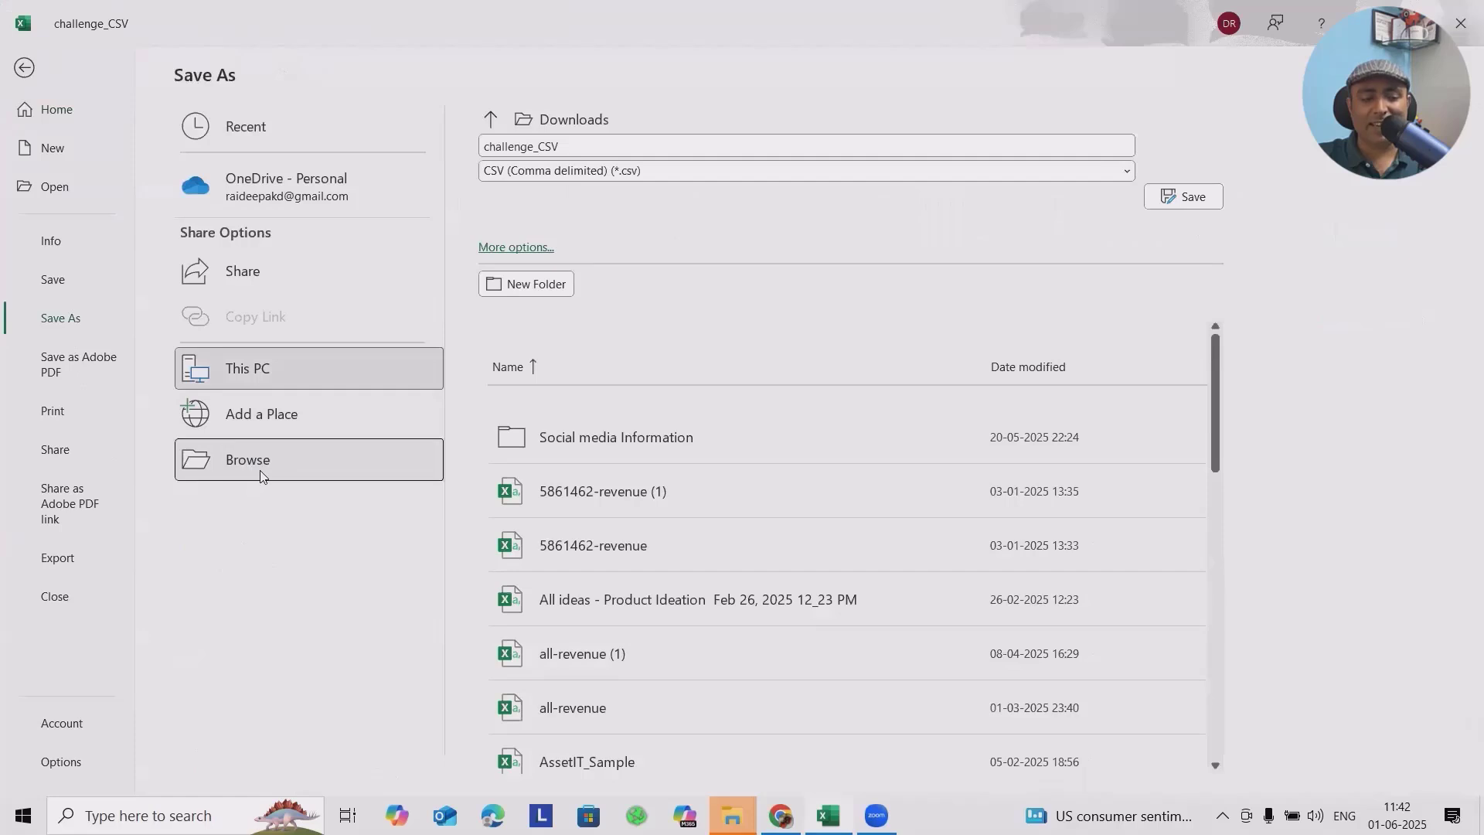
click(252, 354)
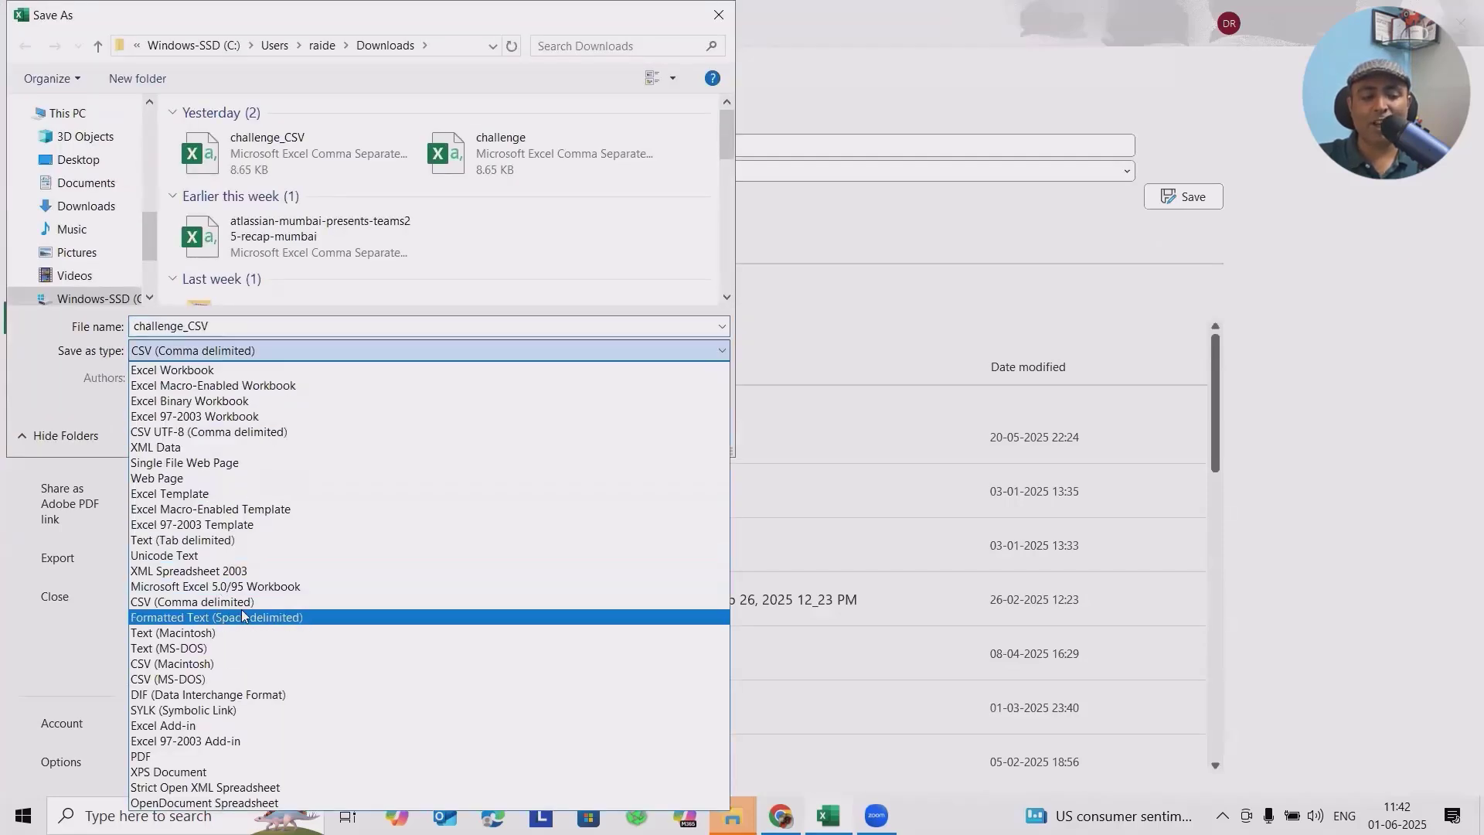
click(12, 377)
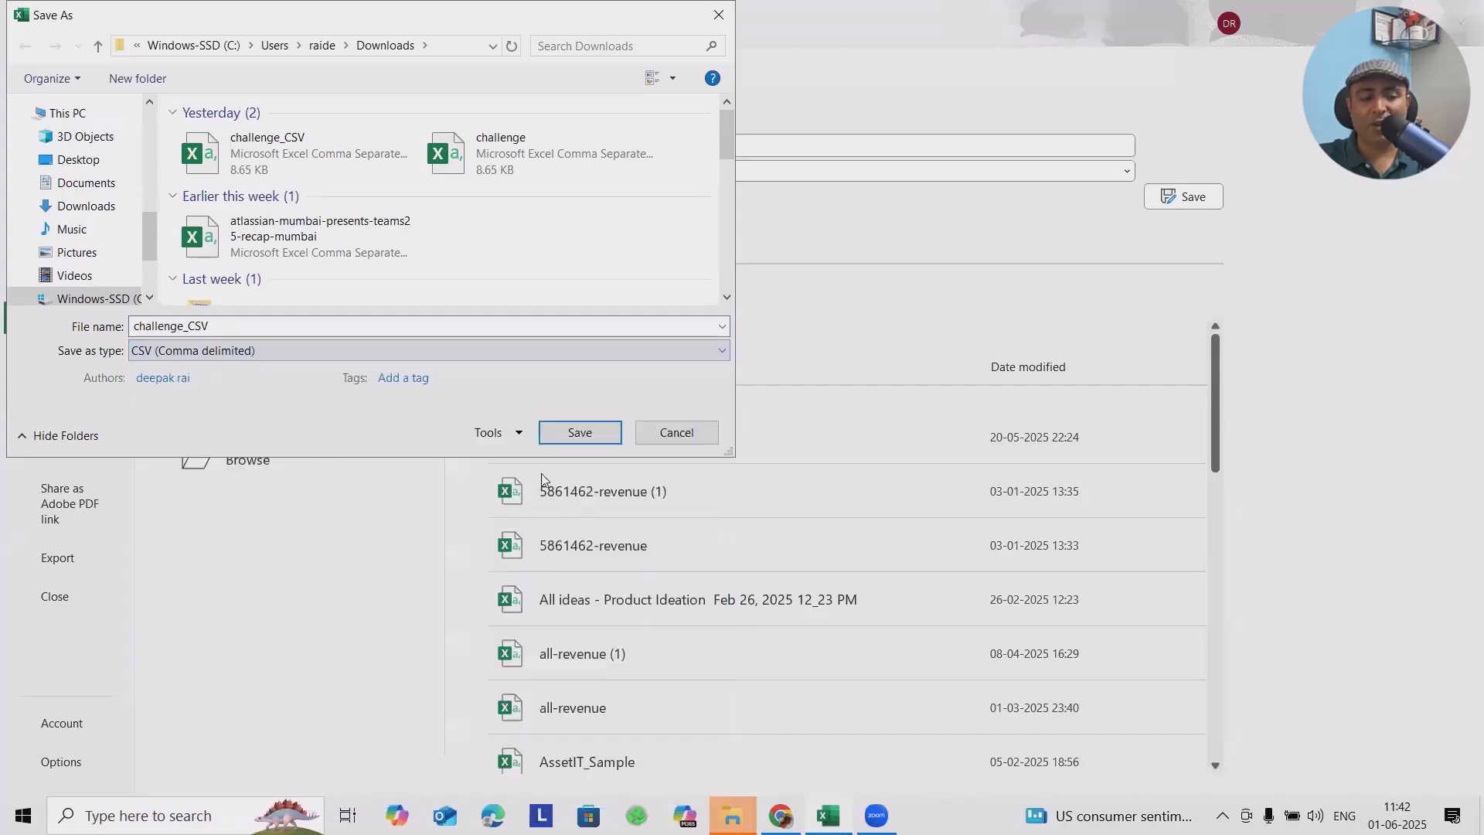
click(674, 433)
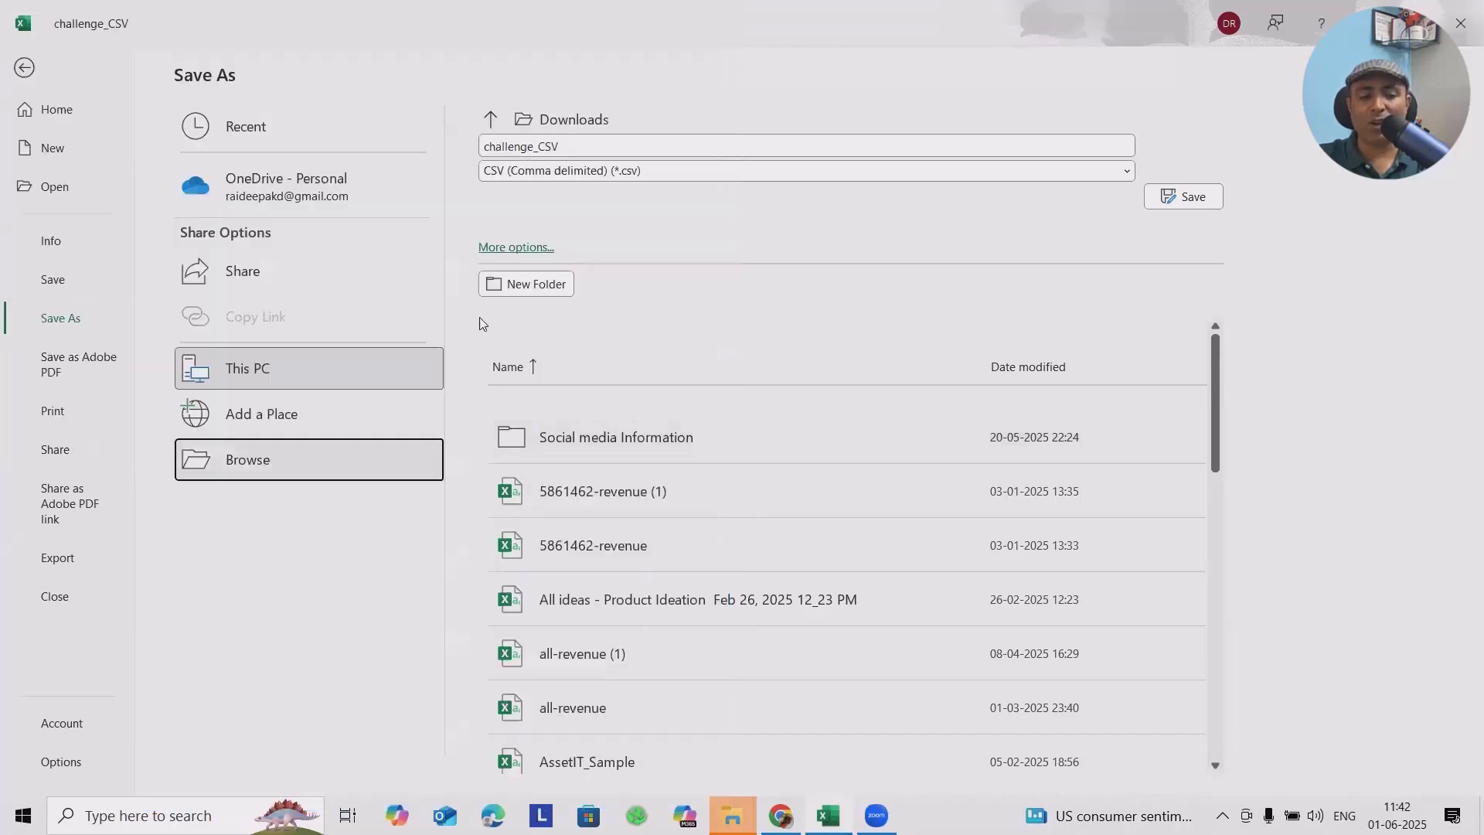
click(30, 68)
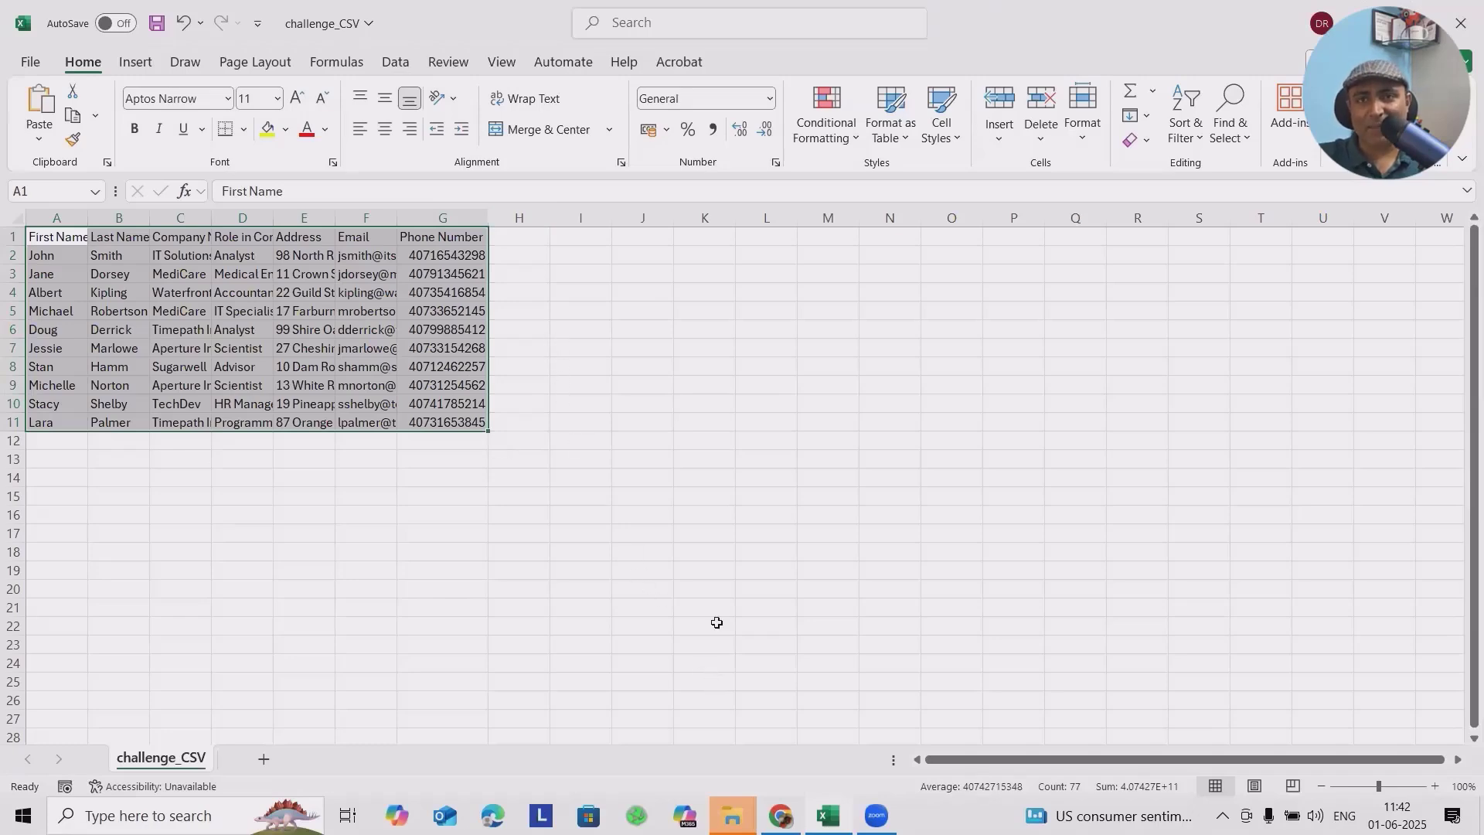
Switch to testRigor in the browser and open the data sets in the suite's test data
key(alt+Tab)
scroll(116, 523, down, 5)
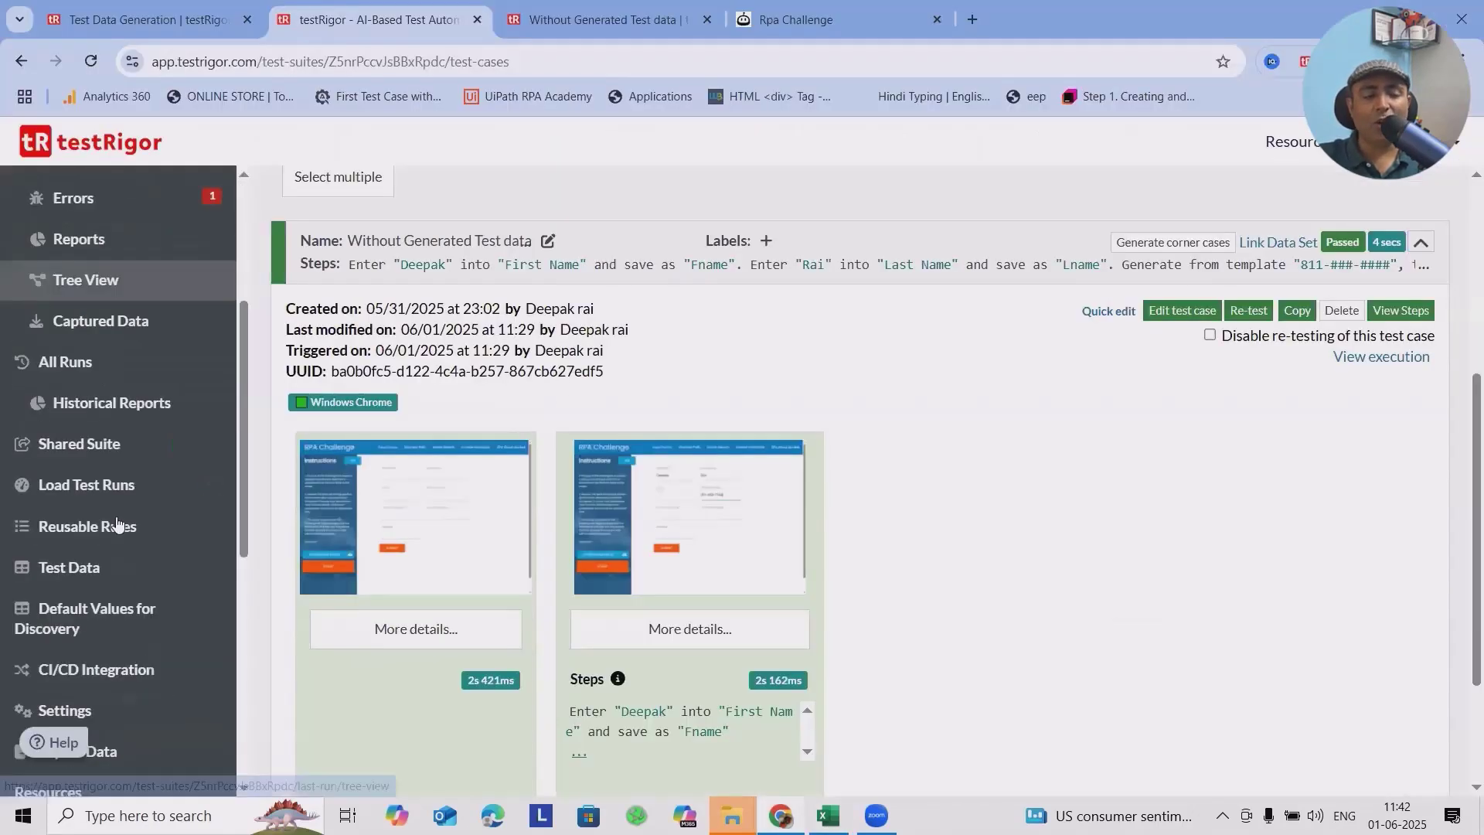
scroll(116, 523, up, 3)
scroll(116, 526, down, 4)
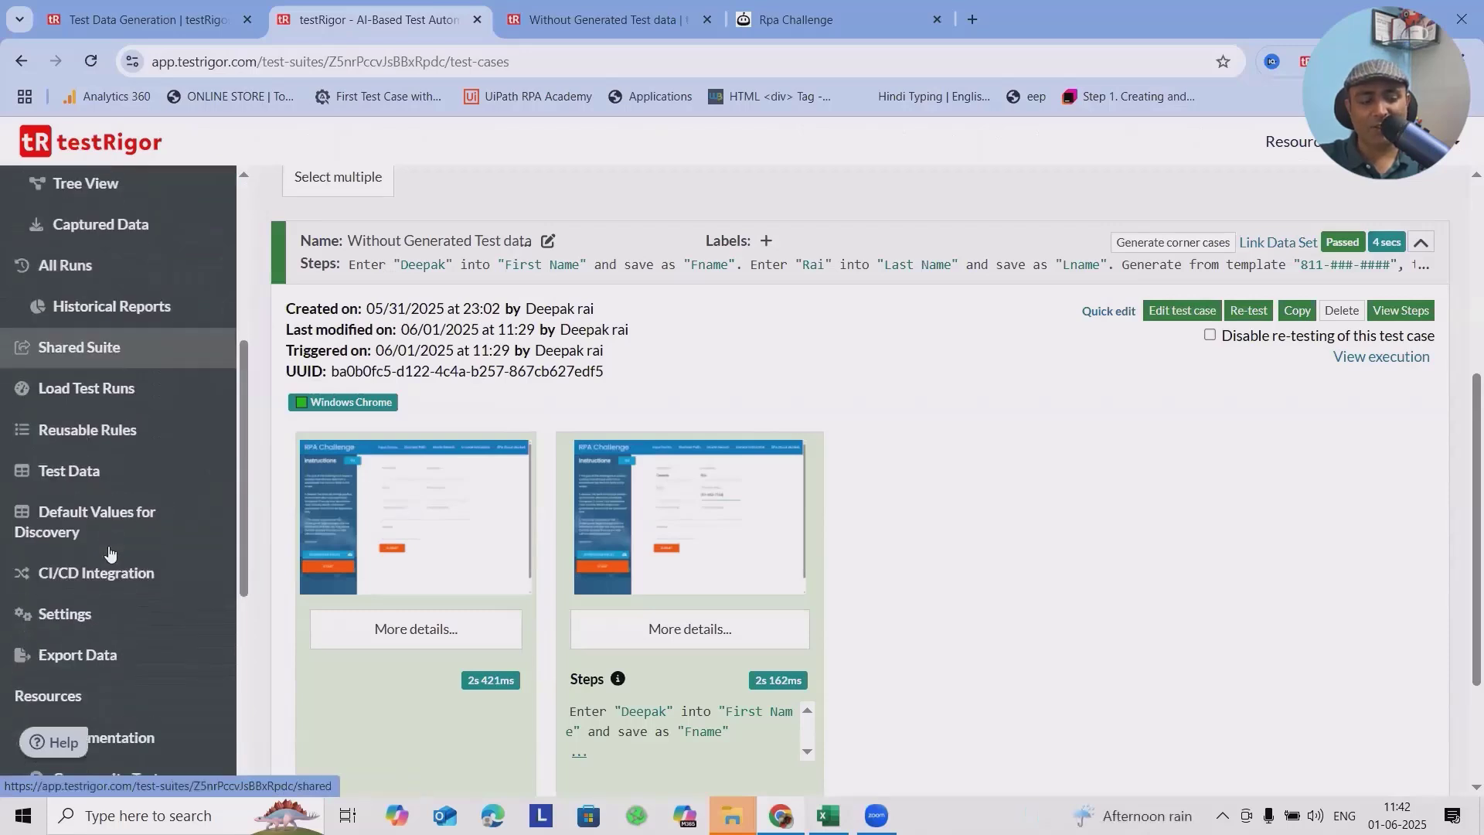
click(101, 477)
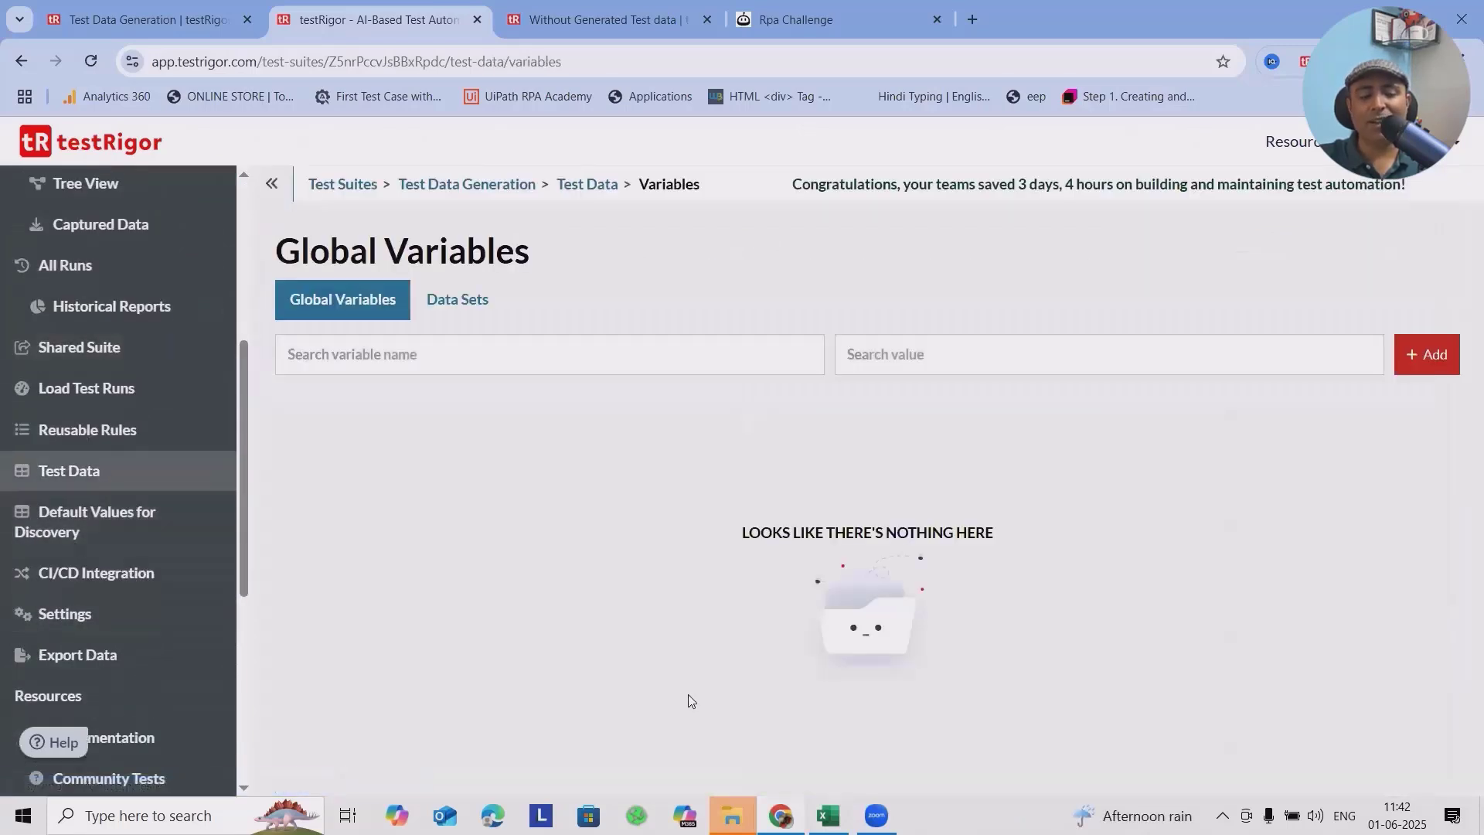
click(446, 309)
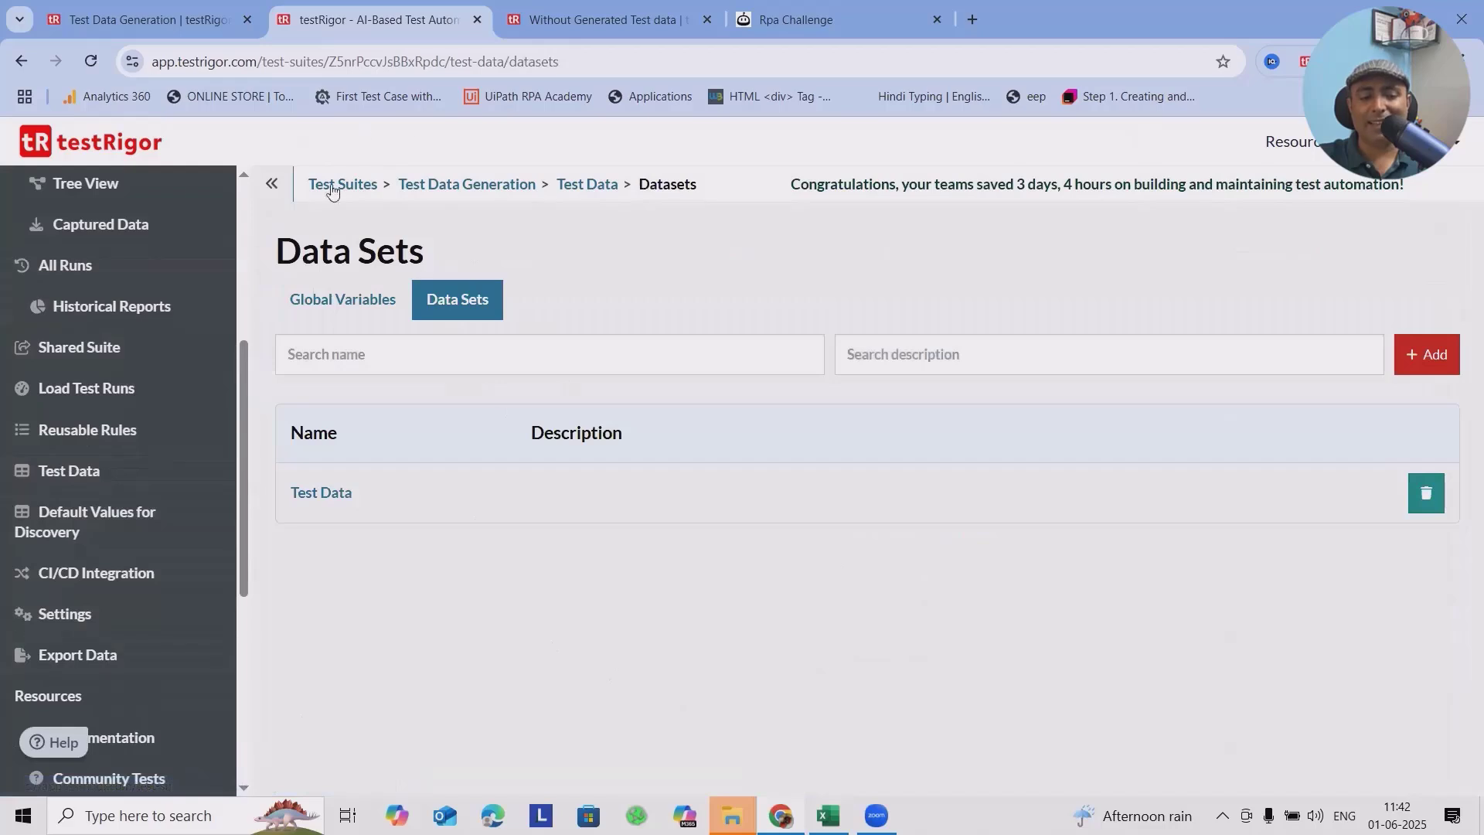
Create a dataset named Test Data2 and open it
click(1426, 354)
click(748, 262)
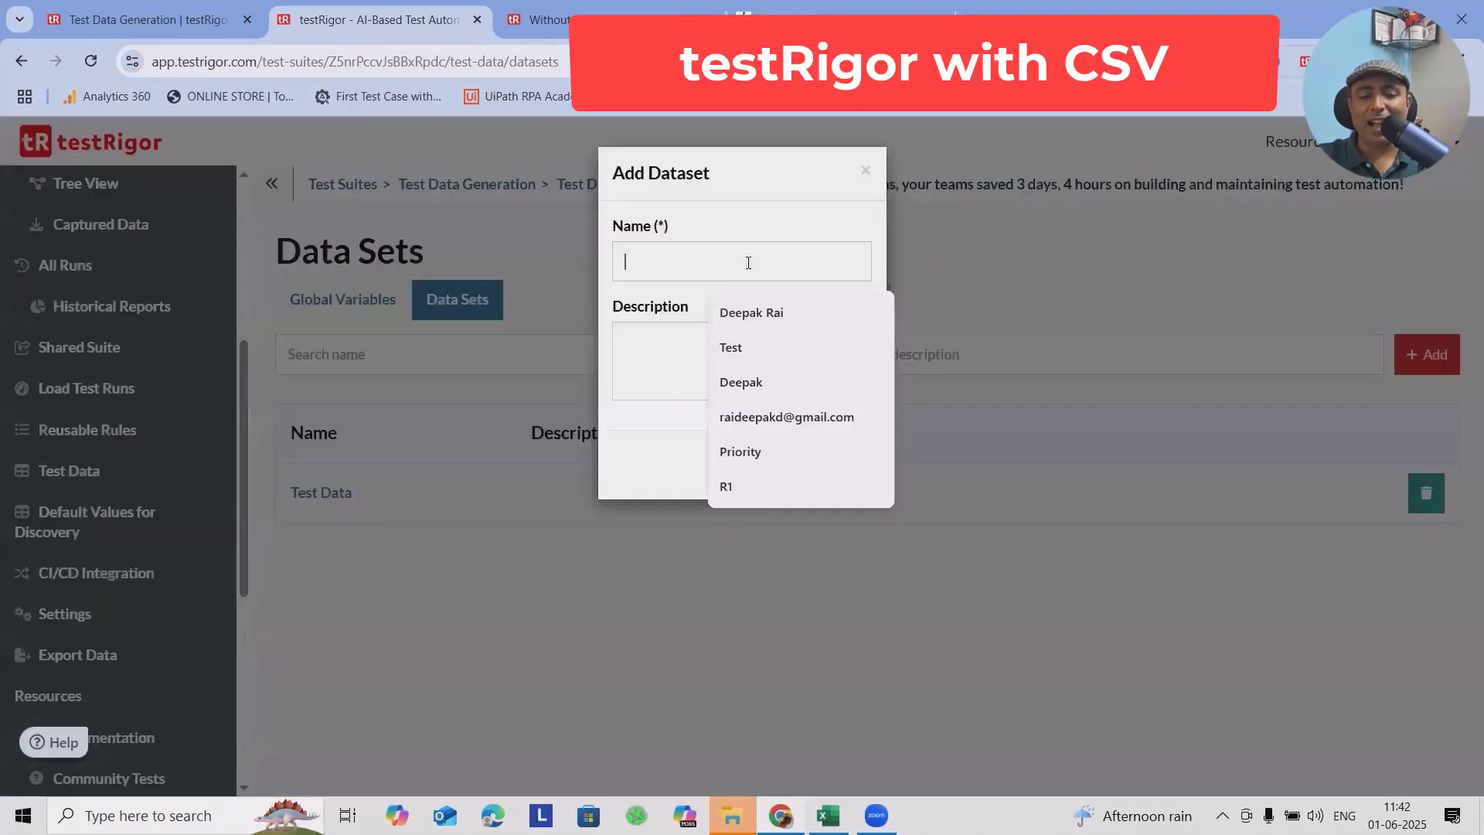
text(T)
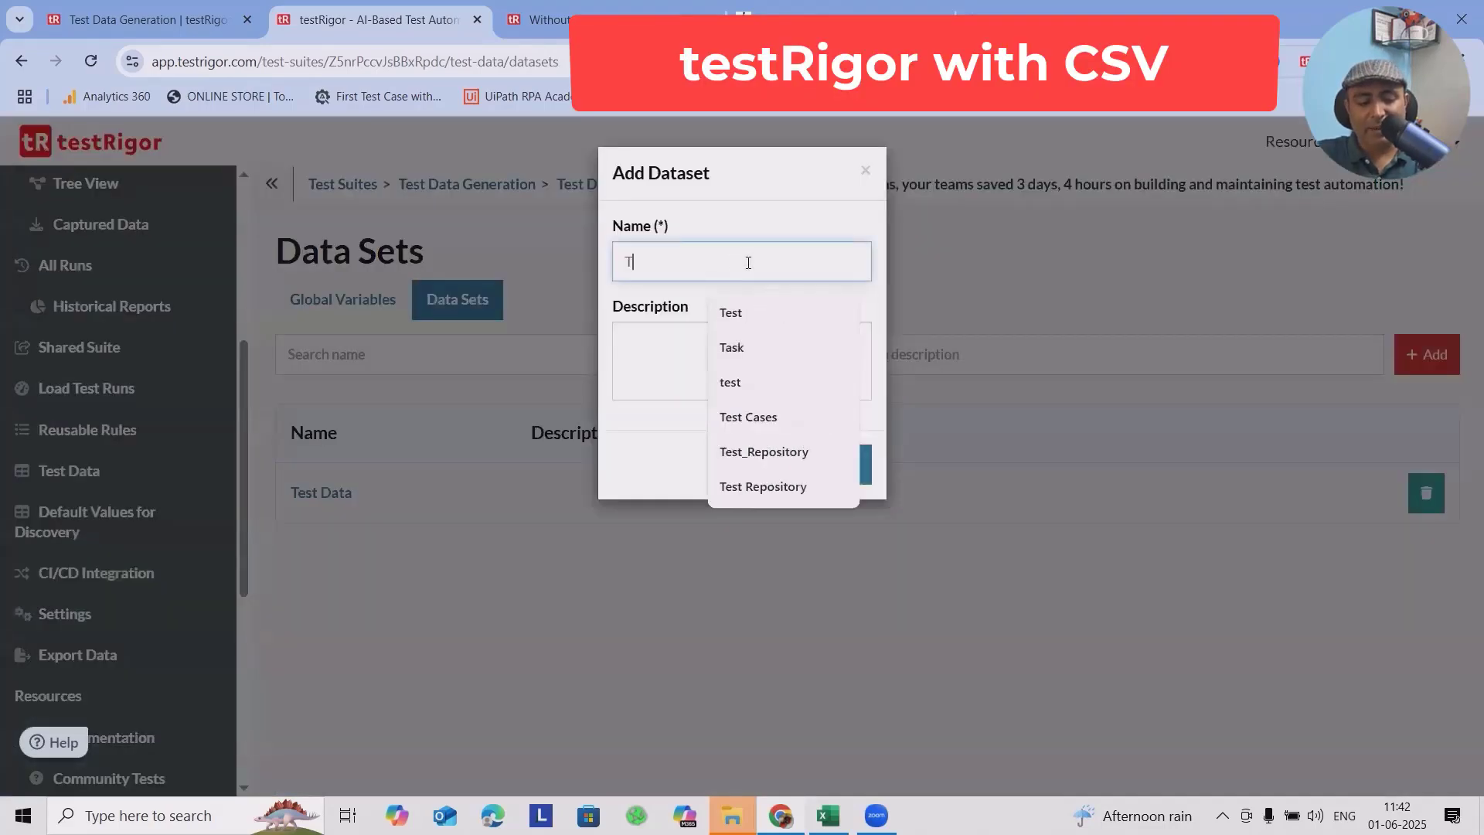
text(est Data2)
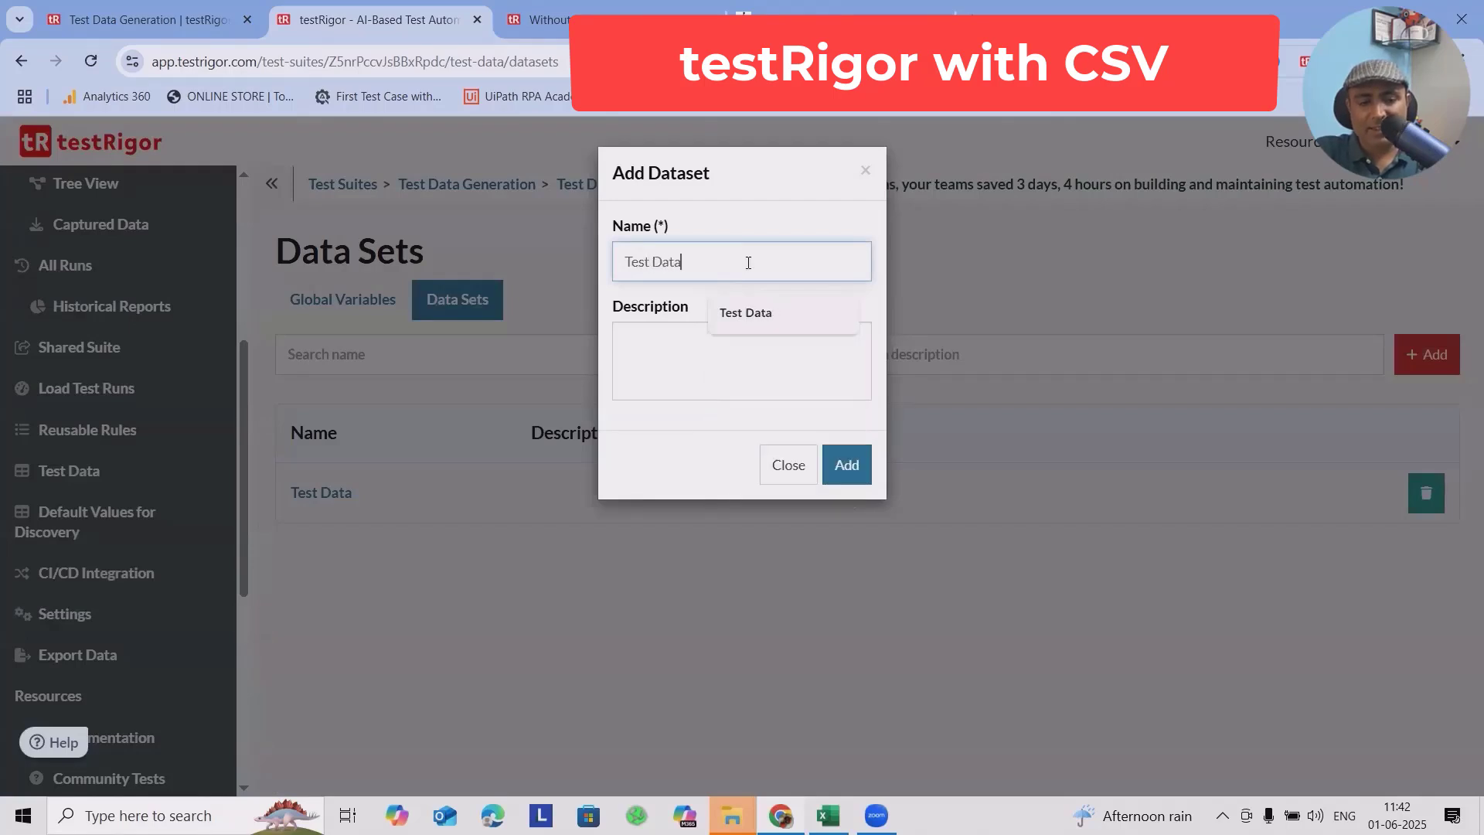
click(847, 465)
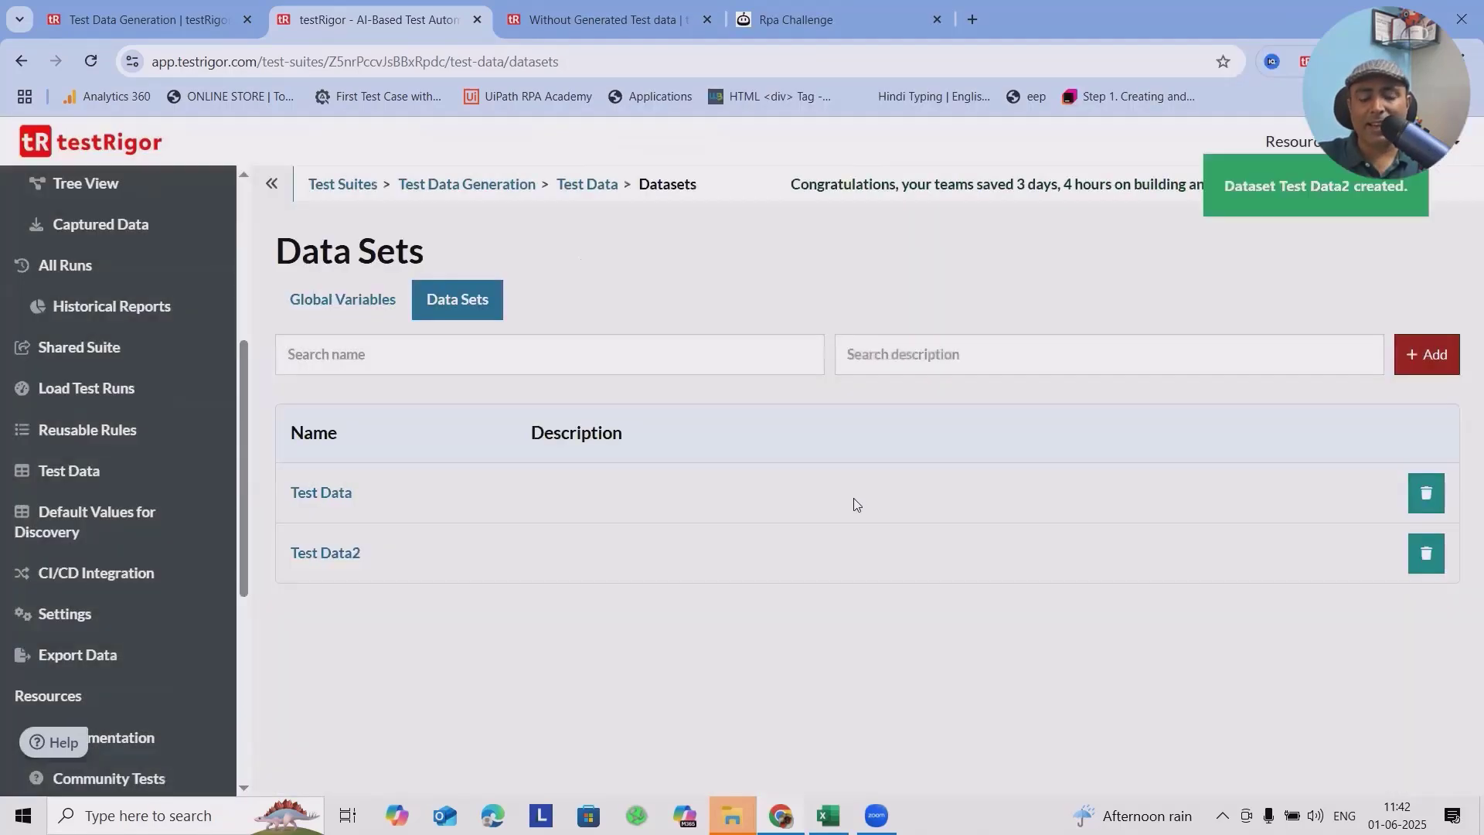
click(854, 553)
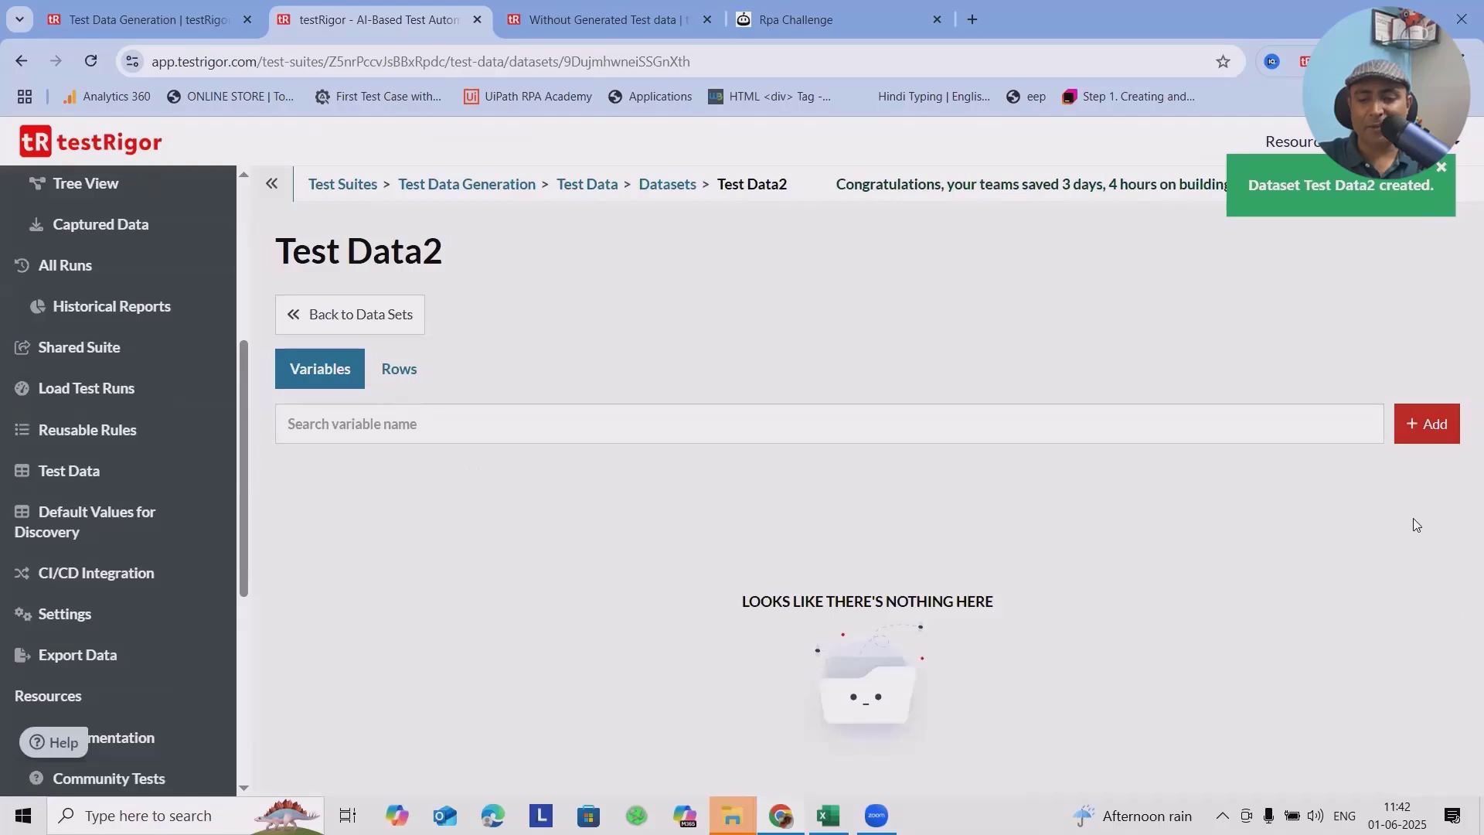
click(1429, 423)
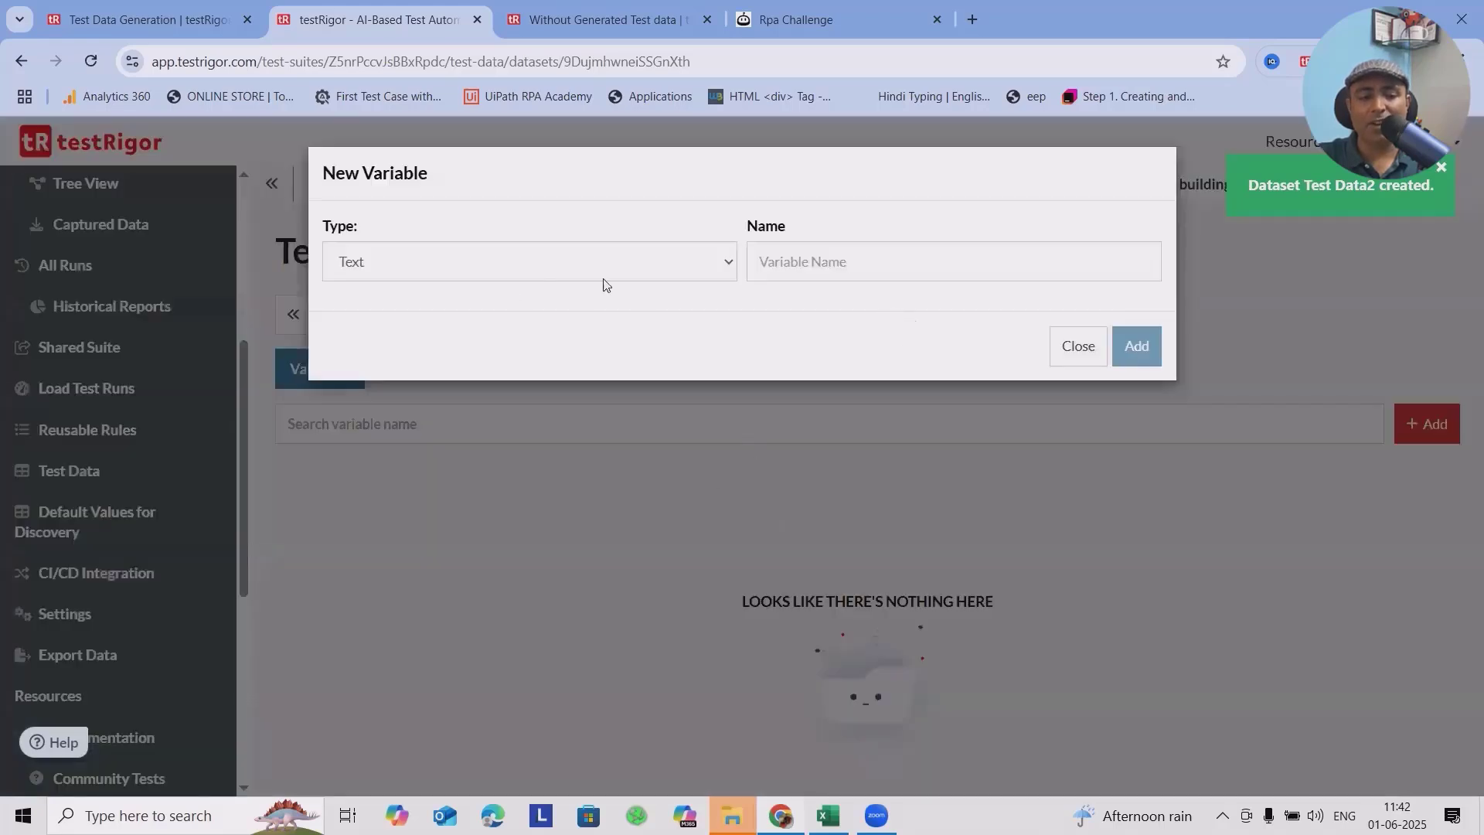
click(707, 268)
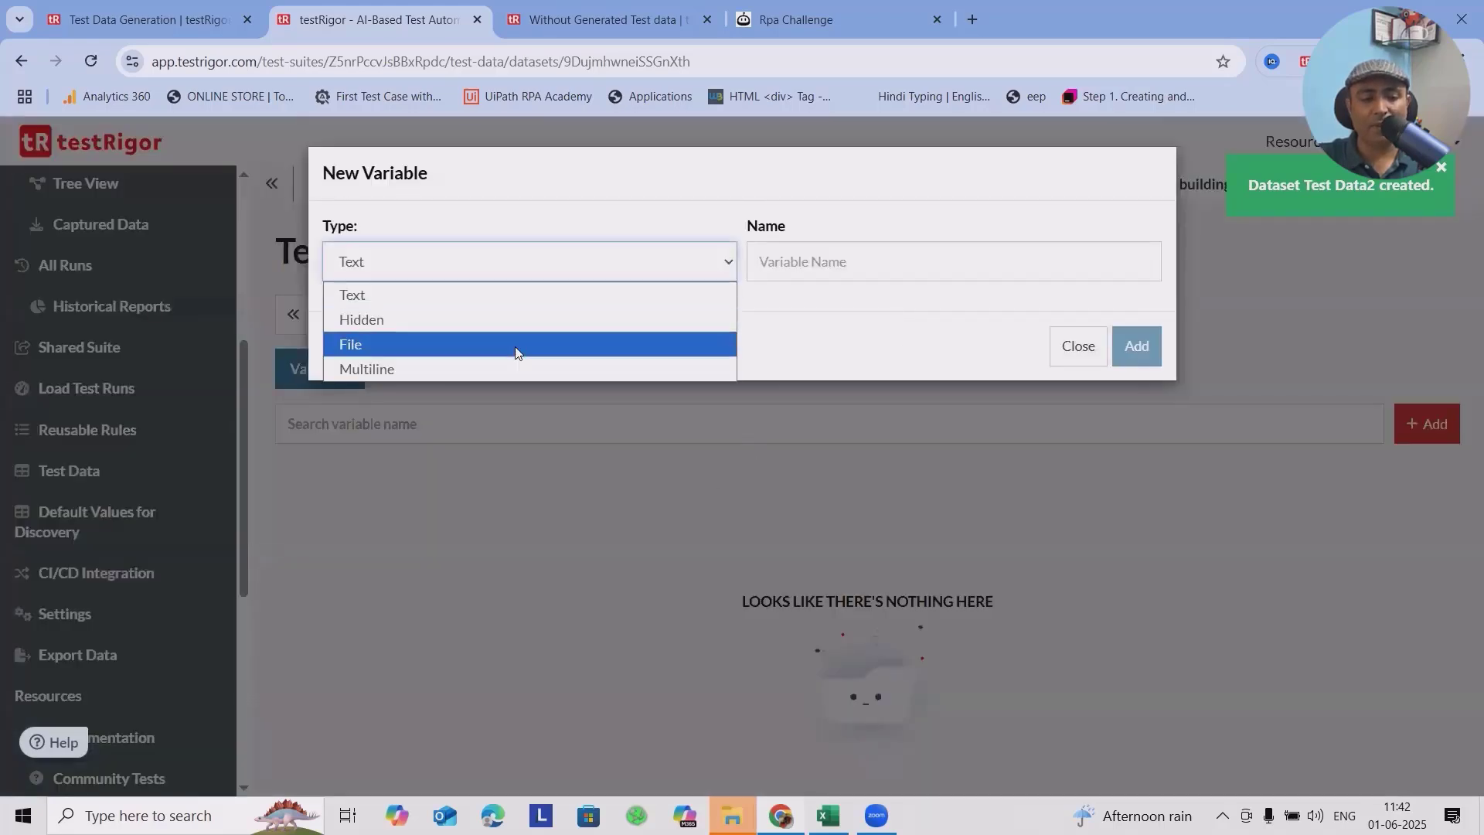
click(431, 345)
click(1058, 363)
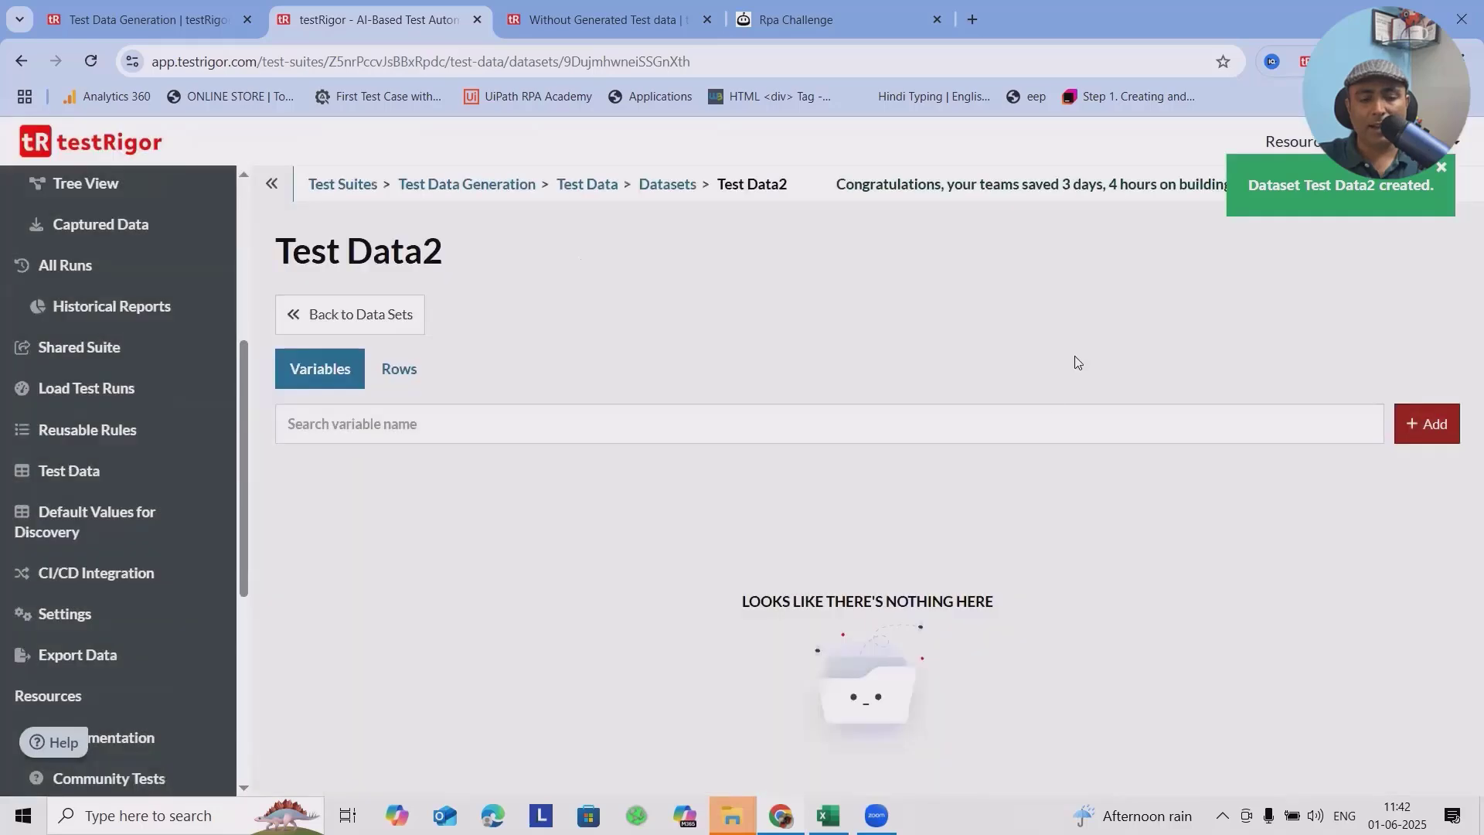
Upload challenge_CSV.csv from the Downloads folder as rows for Test Data2 and continue to column filtering
click(399, 368)
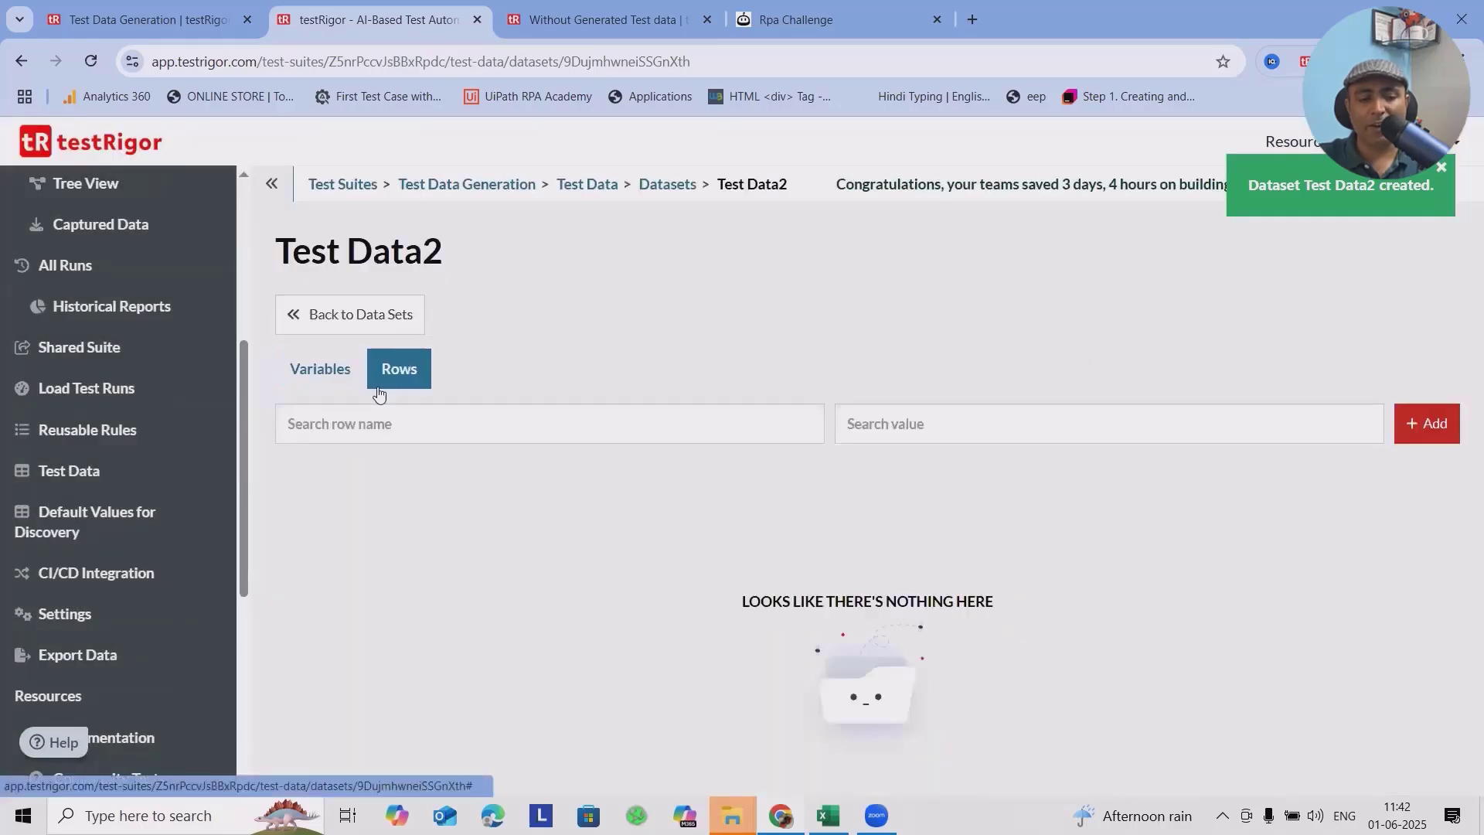
click(1426, 437)
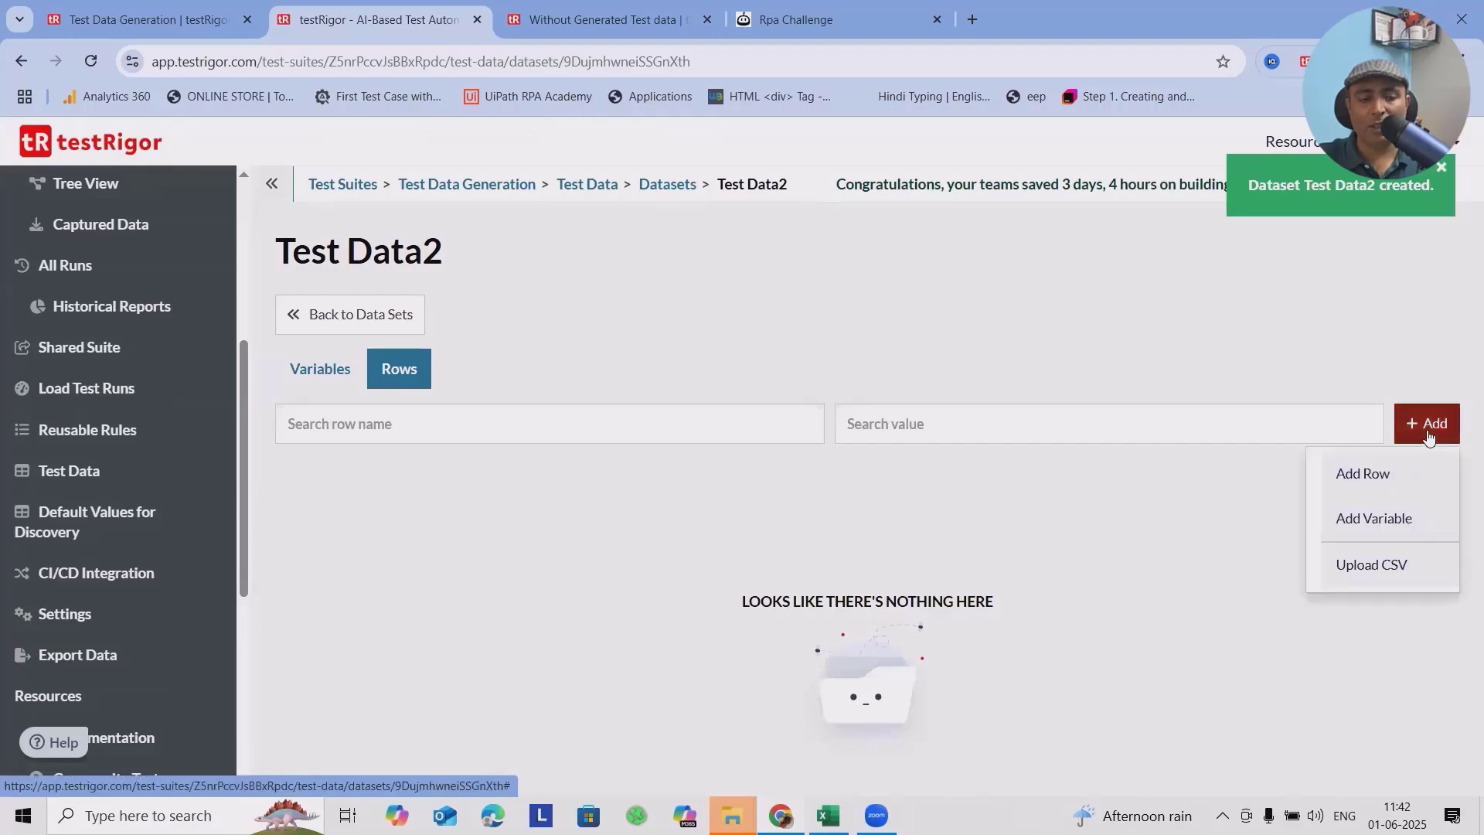
click(1376, 567)
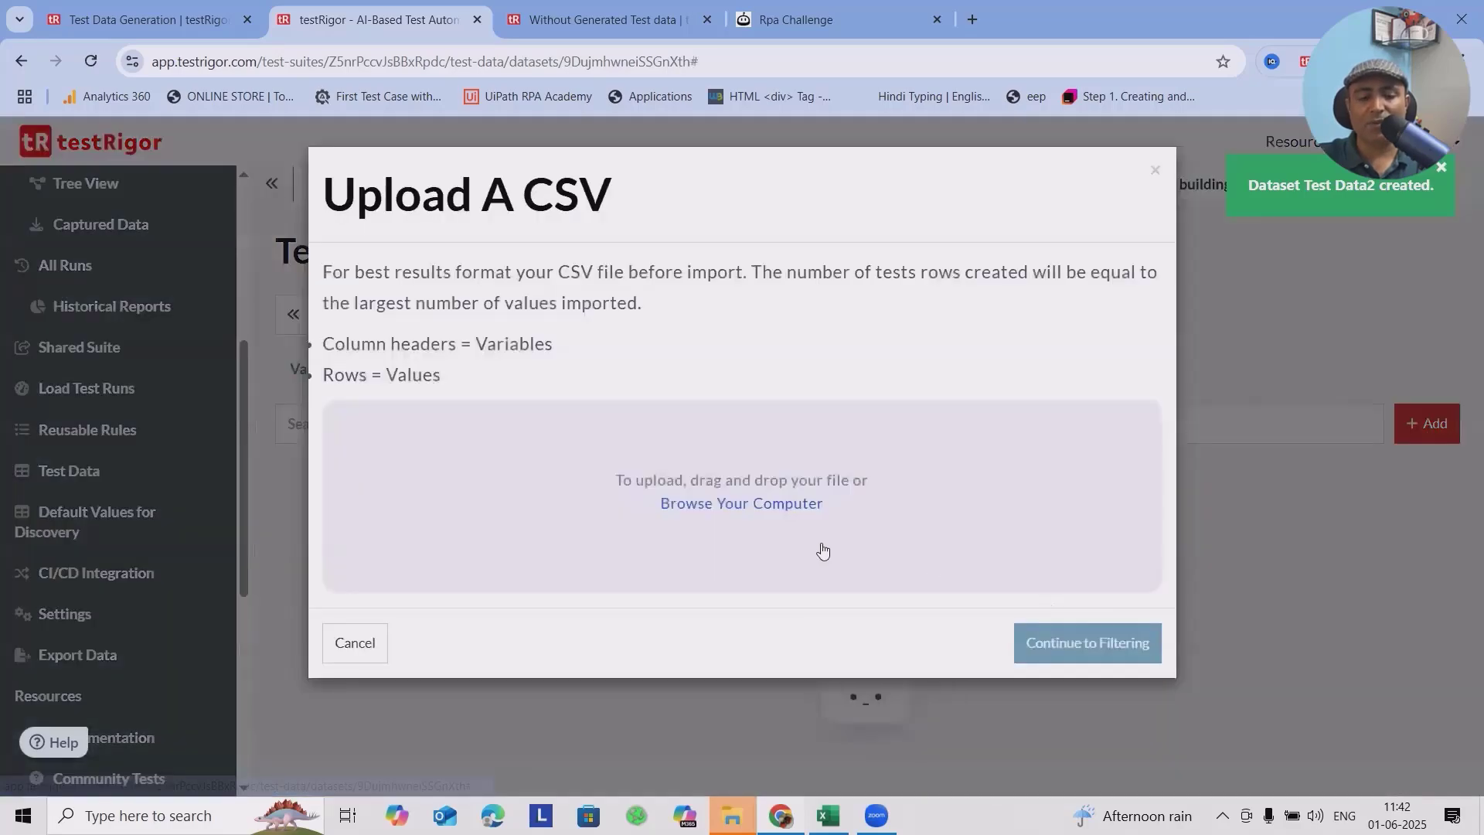
click(770, 504)
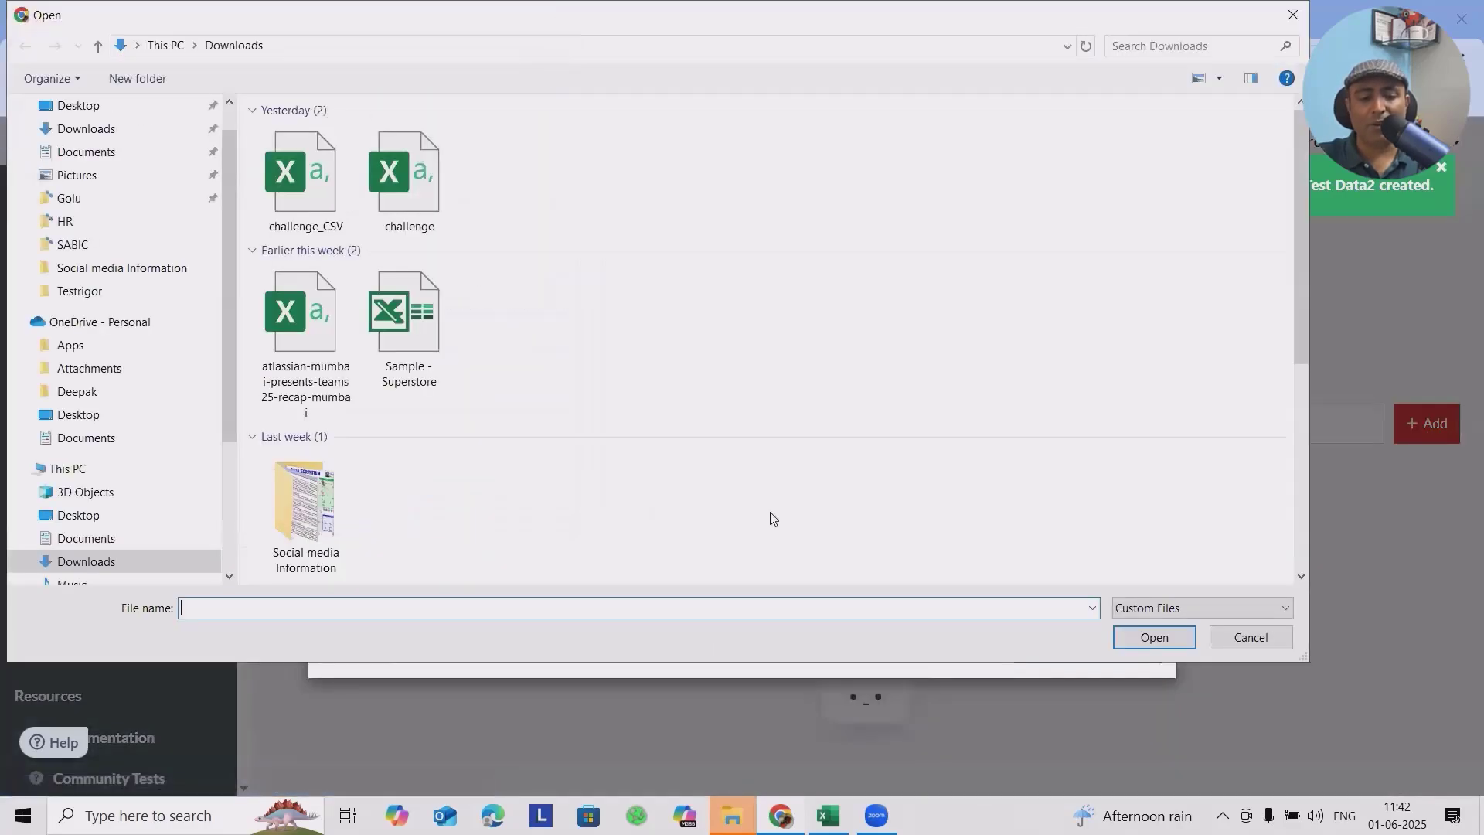
click(352, 207)
click(1138, 641)
click(1110, 658)
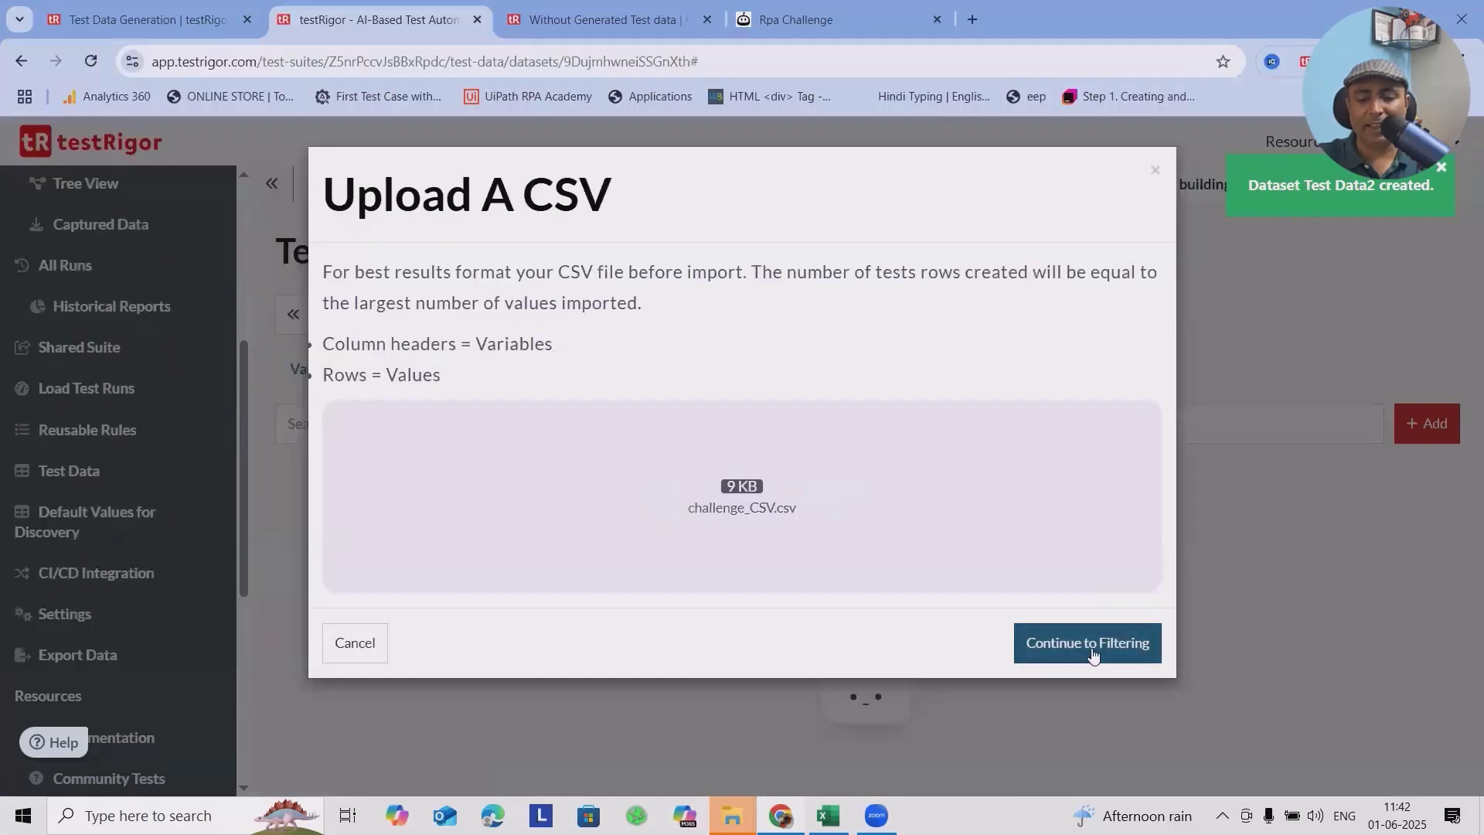
Import all CSV columns into Test Data2 with the first row treated as the header
scroll(690, 591, down, 2)
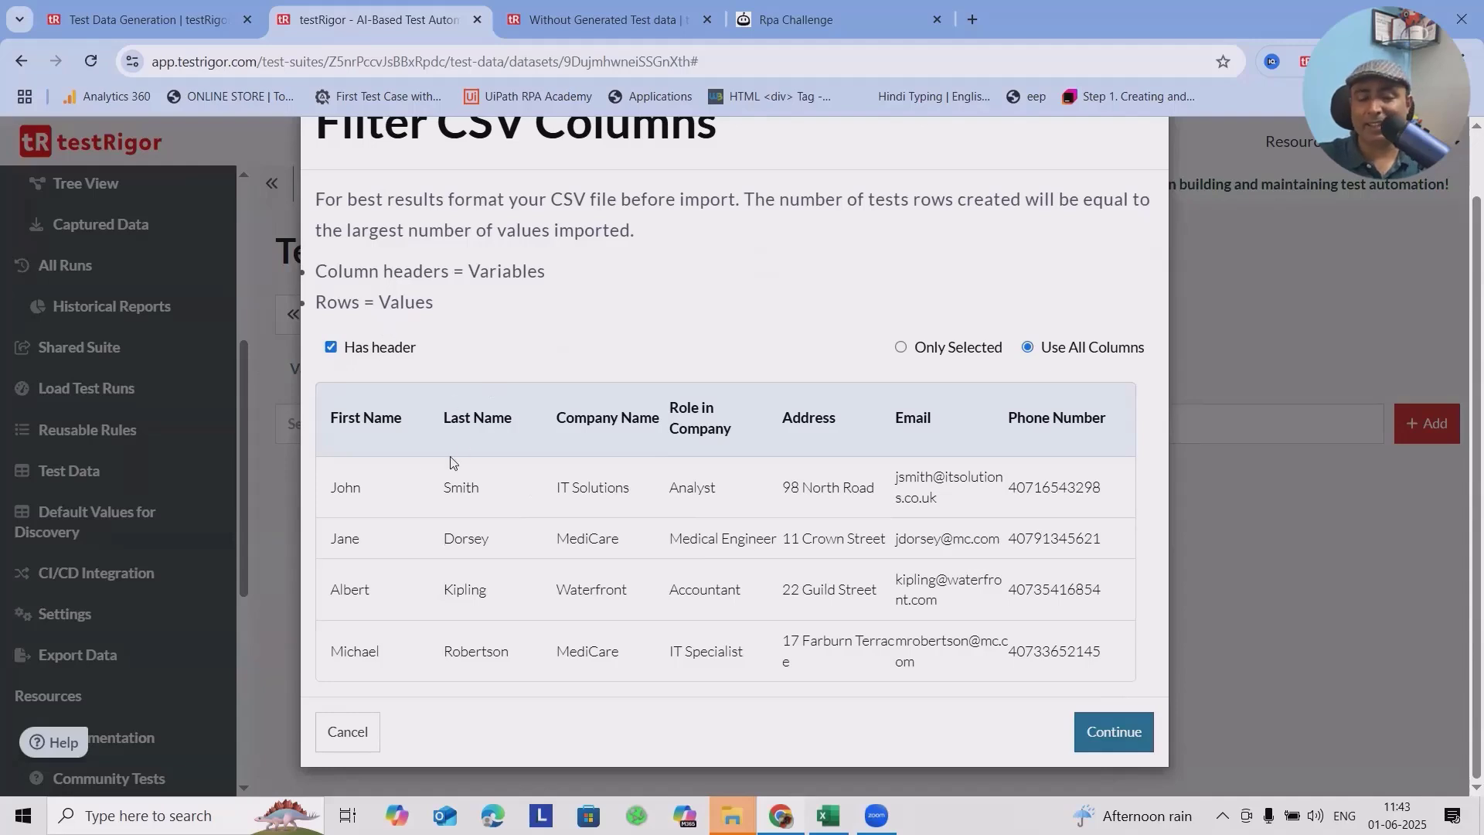
click(331, 348)
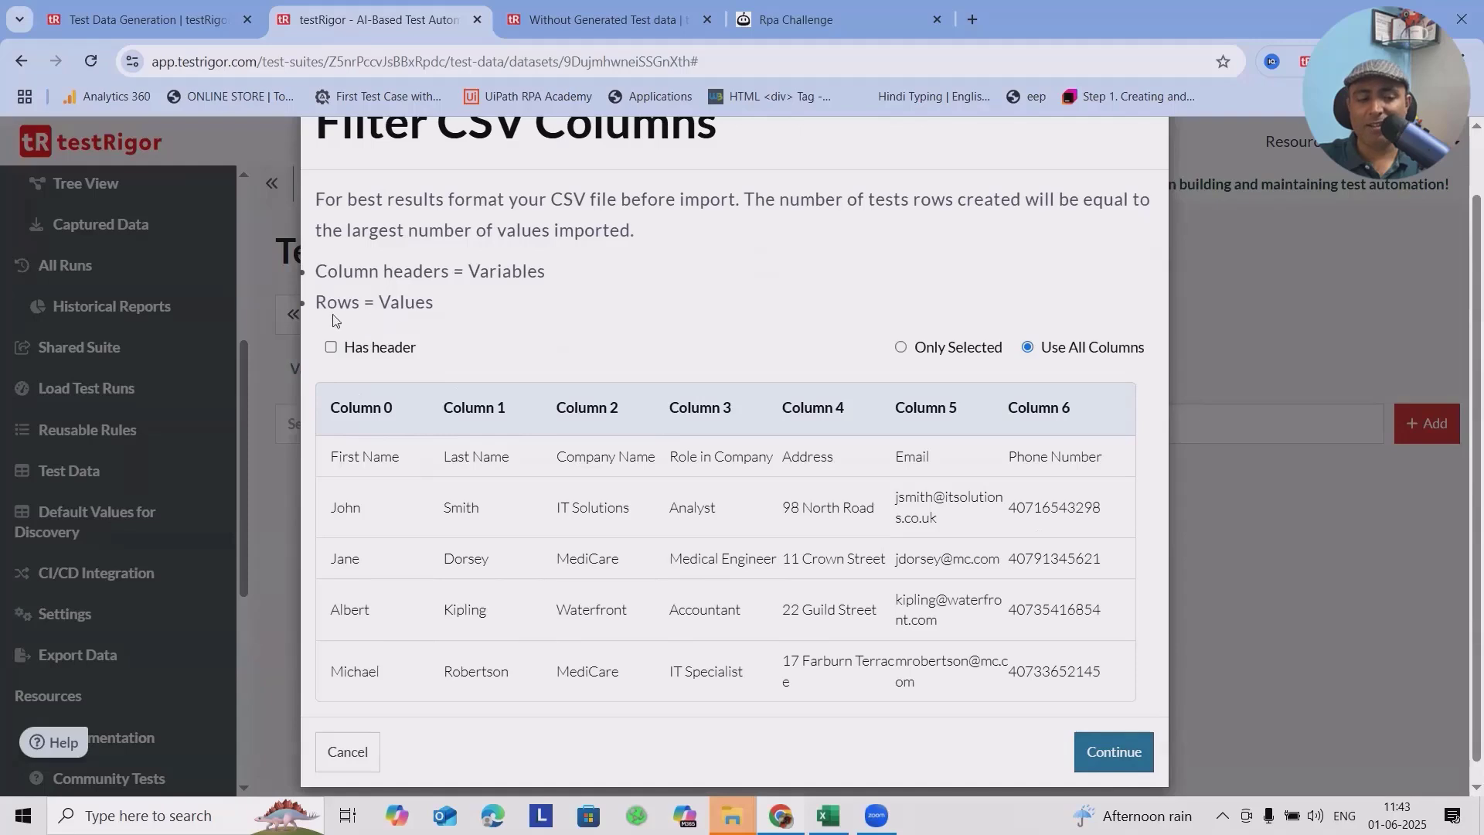
click(332, 348)
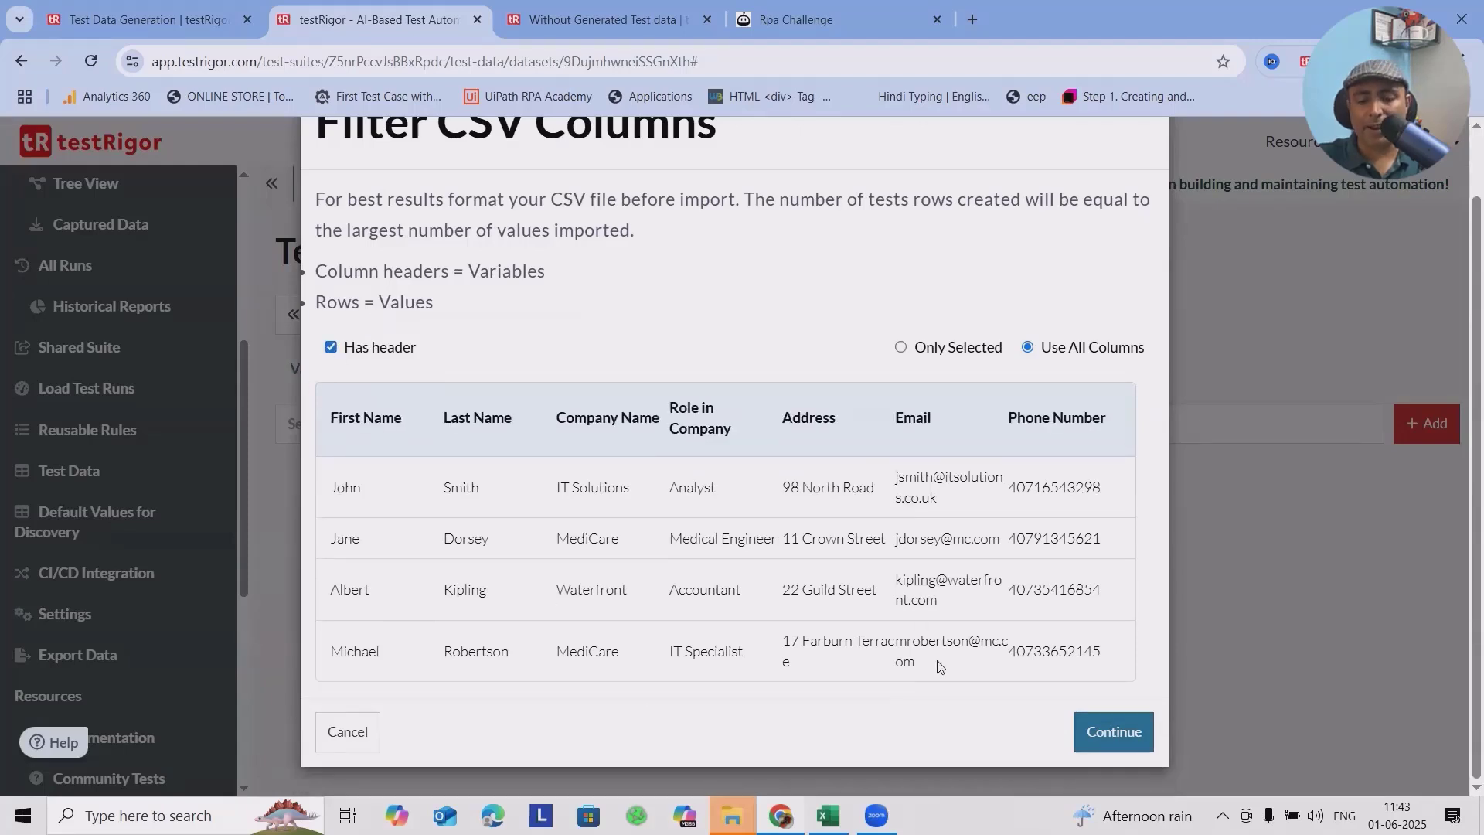
click(1099, 731)
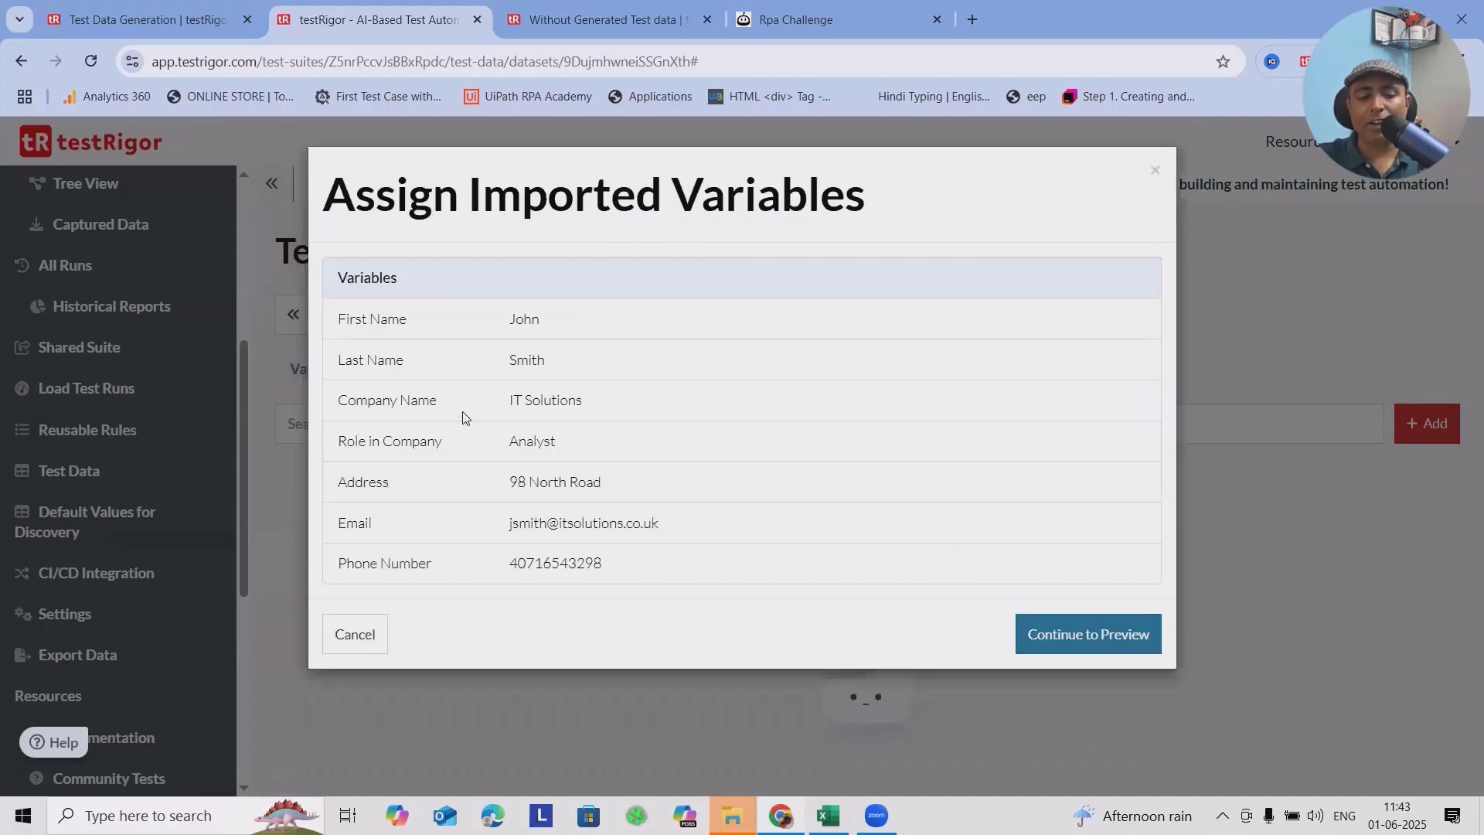
click(1107, 643)
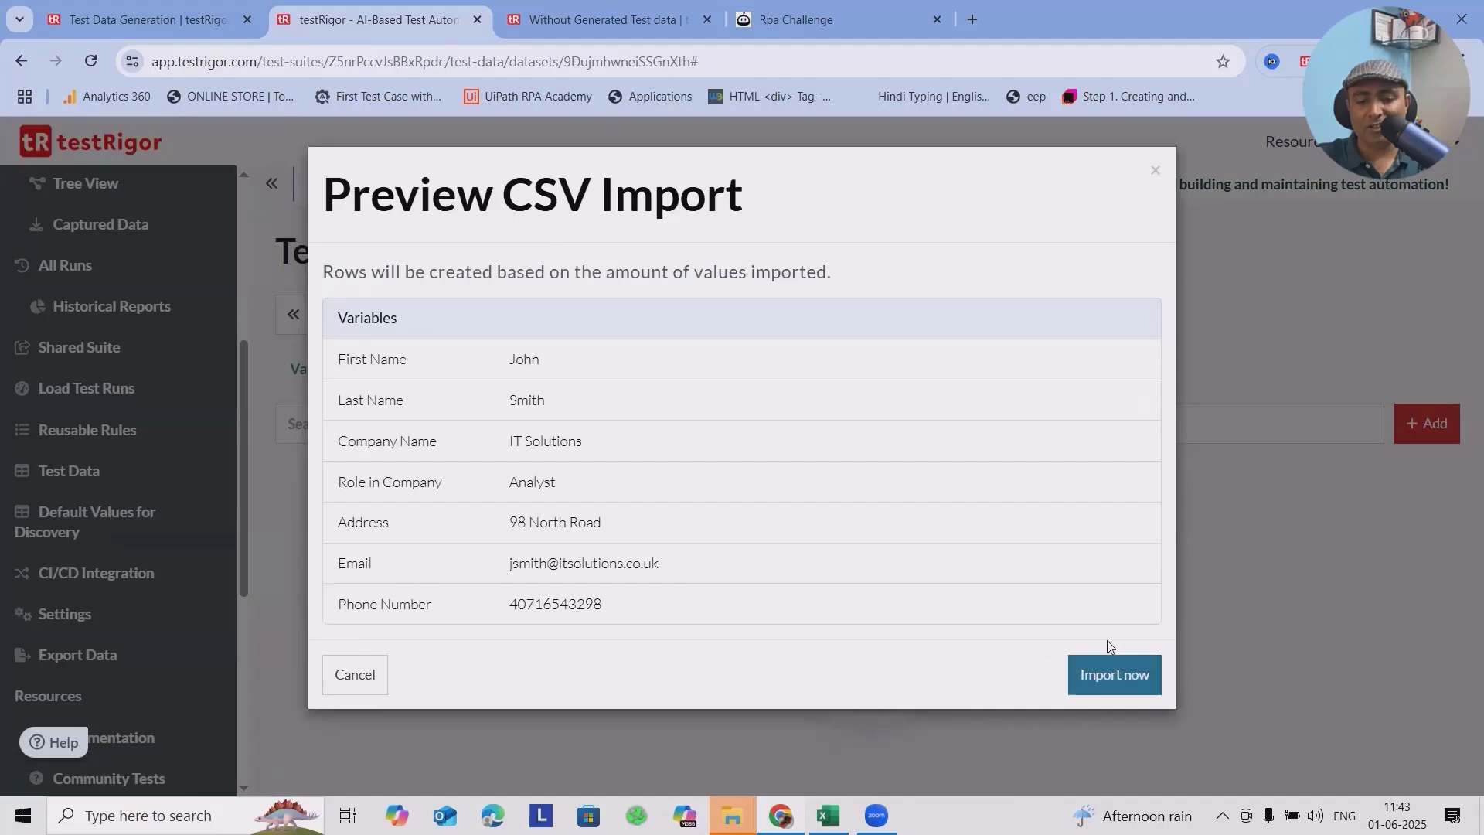
click(1108, 680)
Look through the rows imported from the CSV file into Test Data2
scroll(959, 649, down, 4)
scroll(948, 684, down, 15)
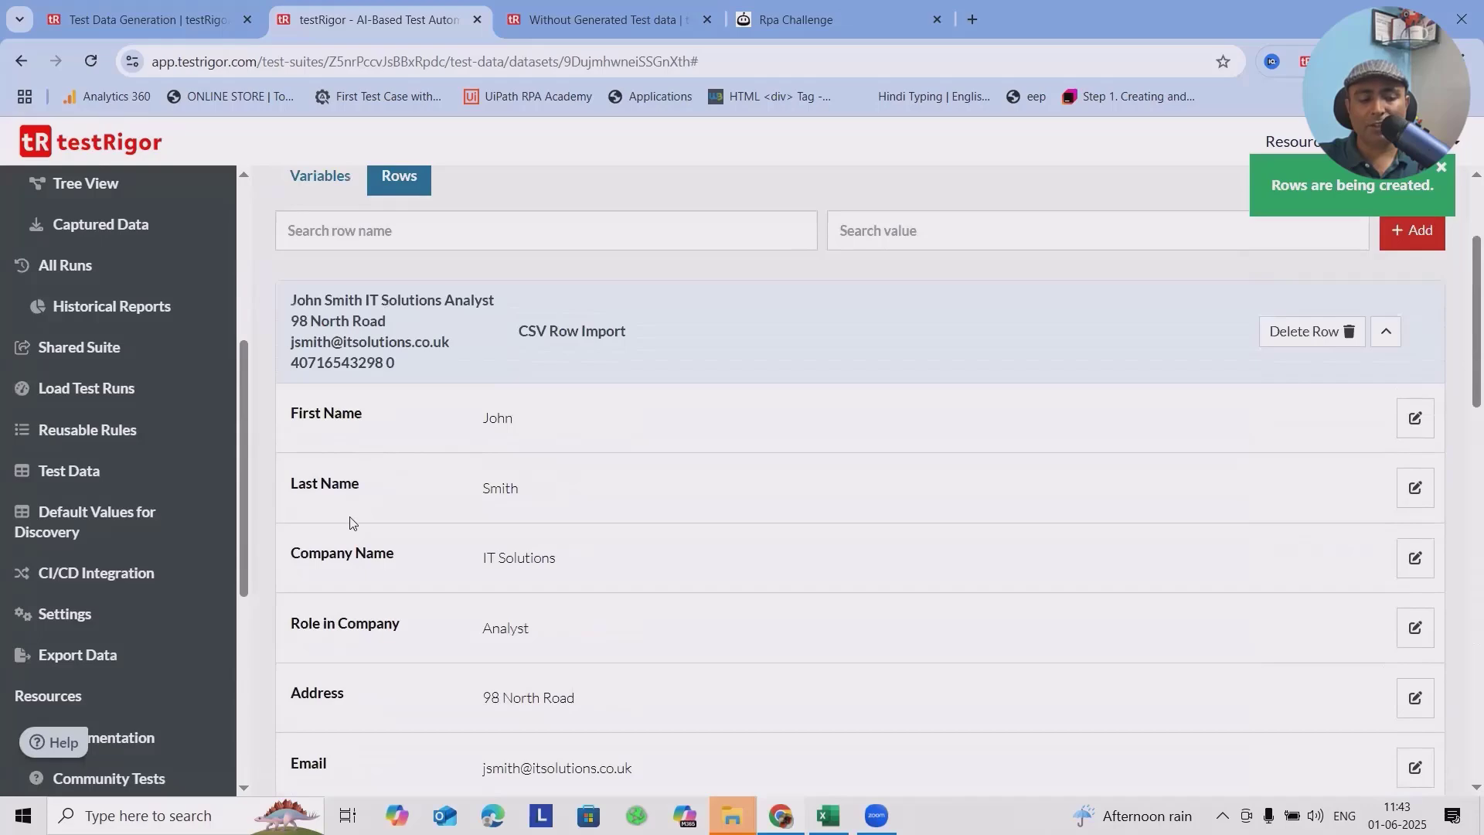
scroll(379, 640, down, 3)
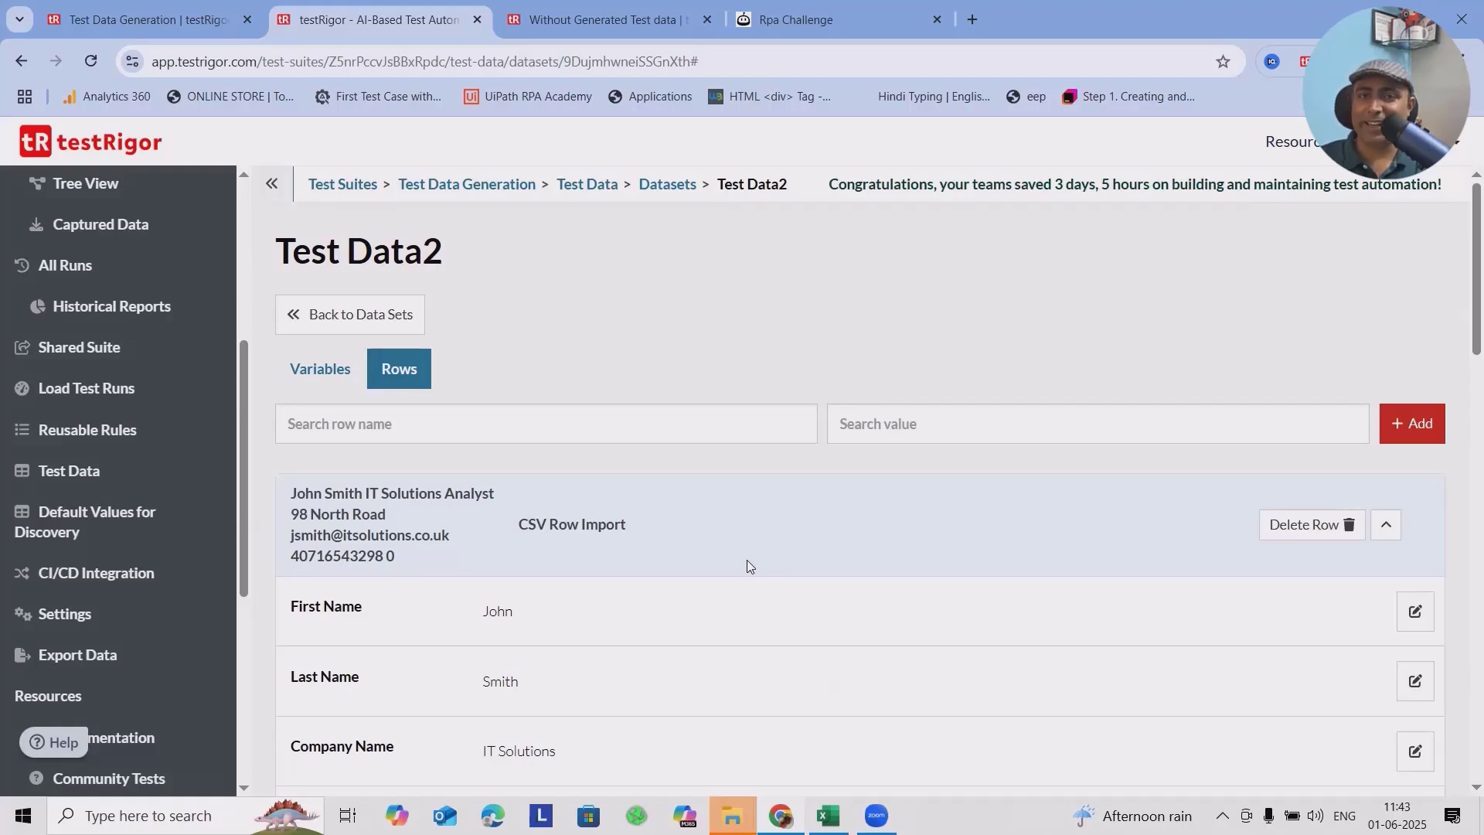
Open the existing Test Data dataset from the dataset list and look through its variables
click(666, 185)
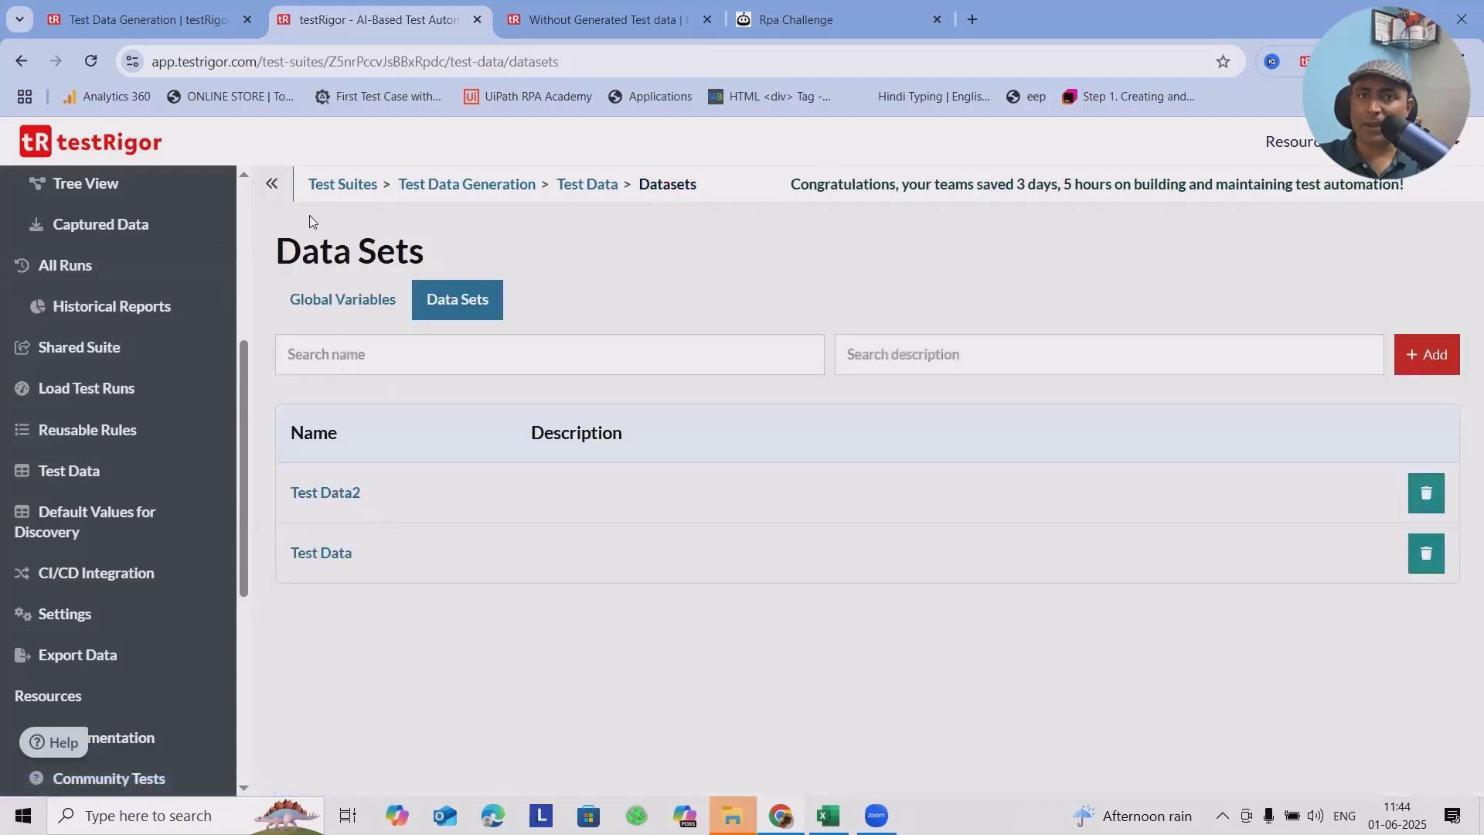
click(329, 555)
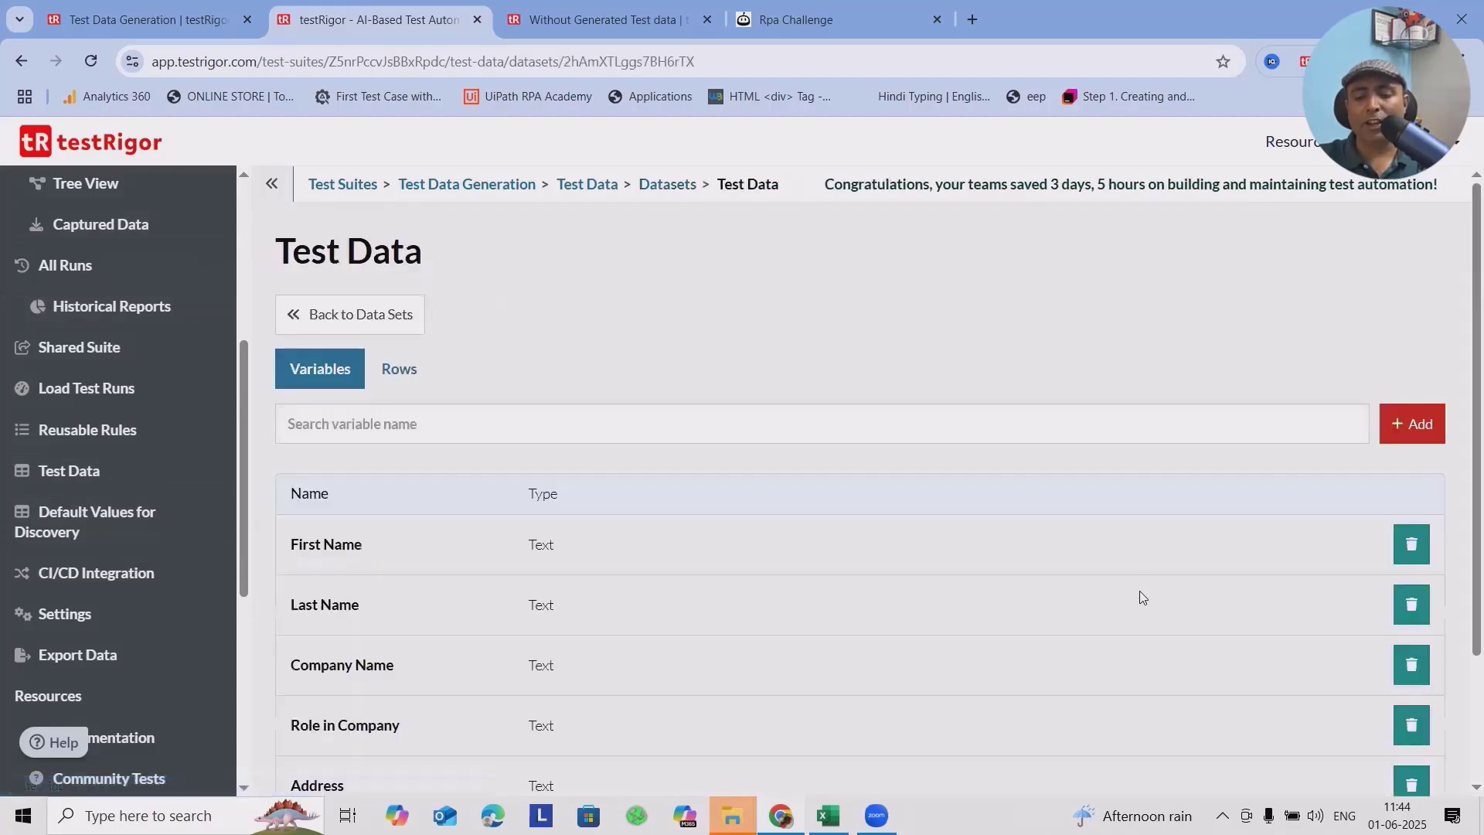
scroll(1148, 610, down, 1)
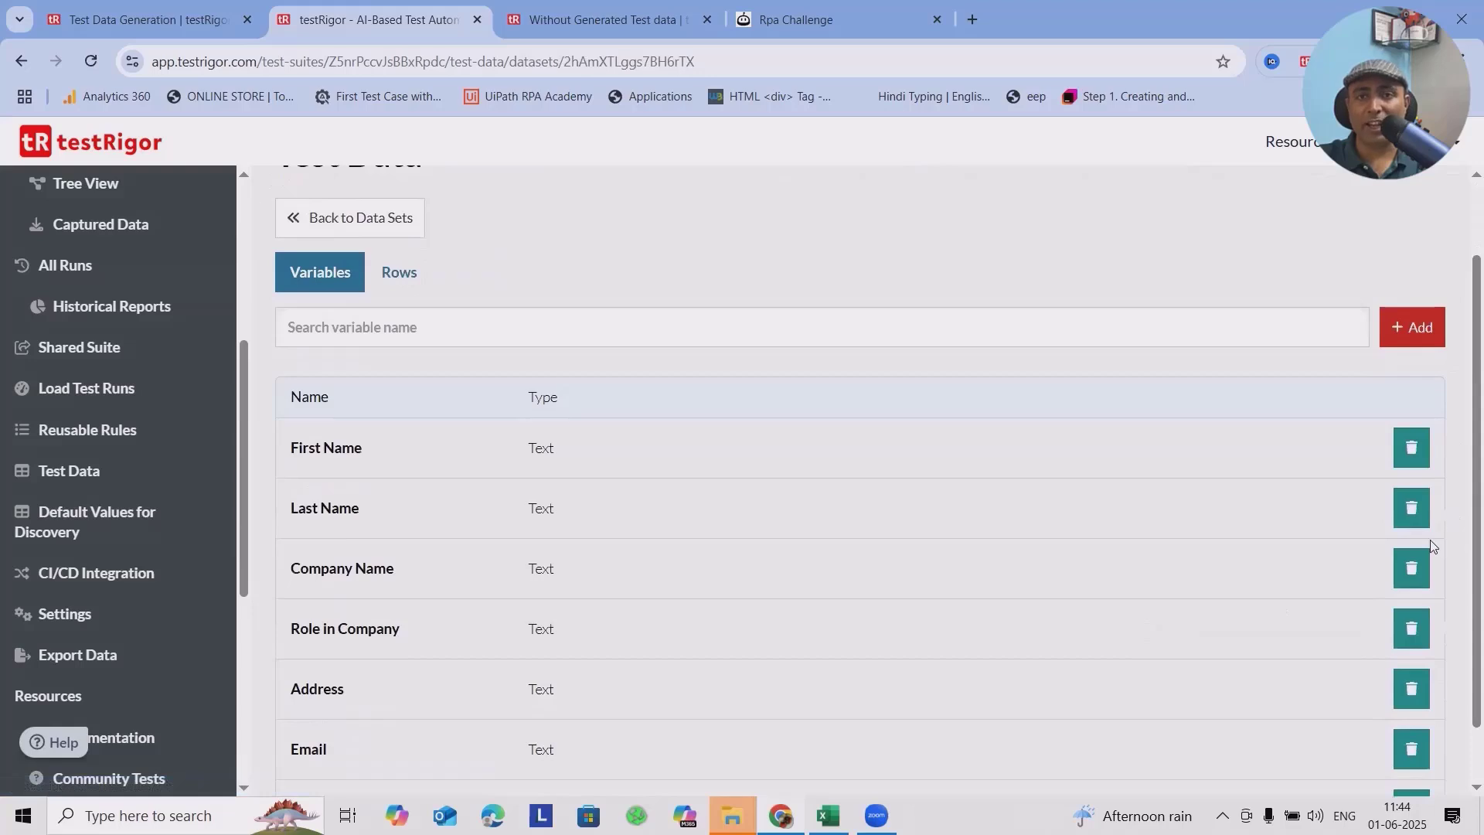
Open the test case "Test Data for Test Cases" from the suite's test cases for editing
scroll(1408, 460, down, 1)
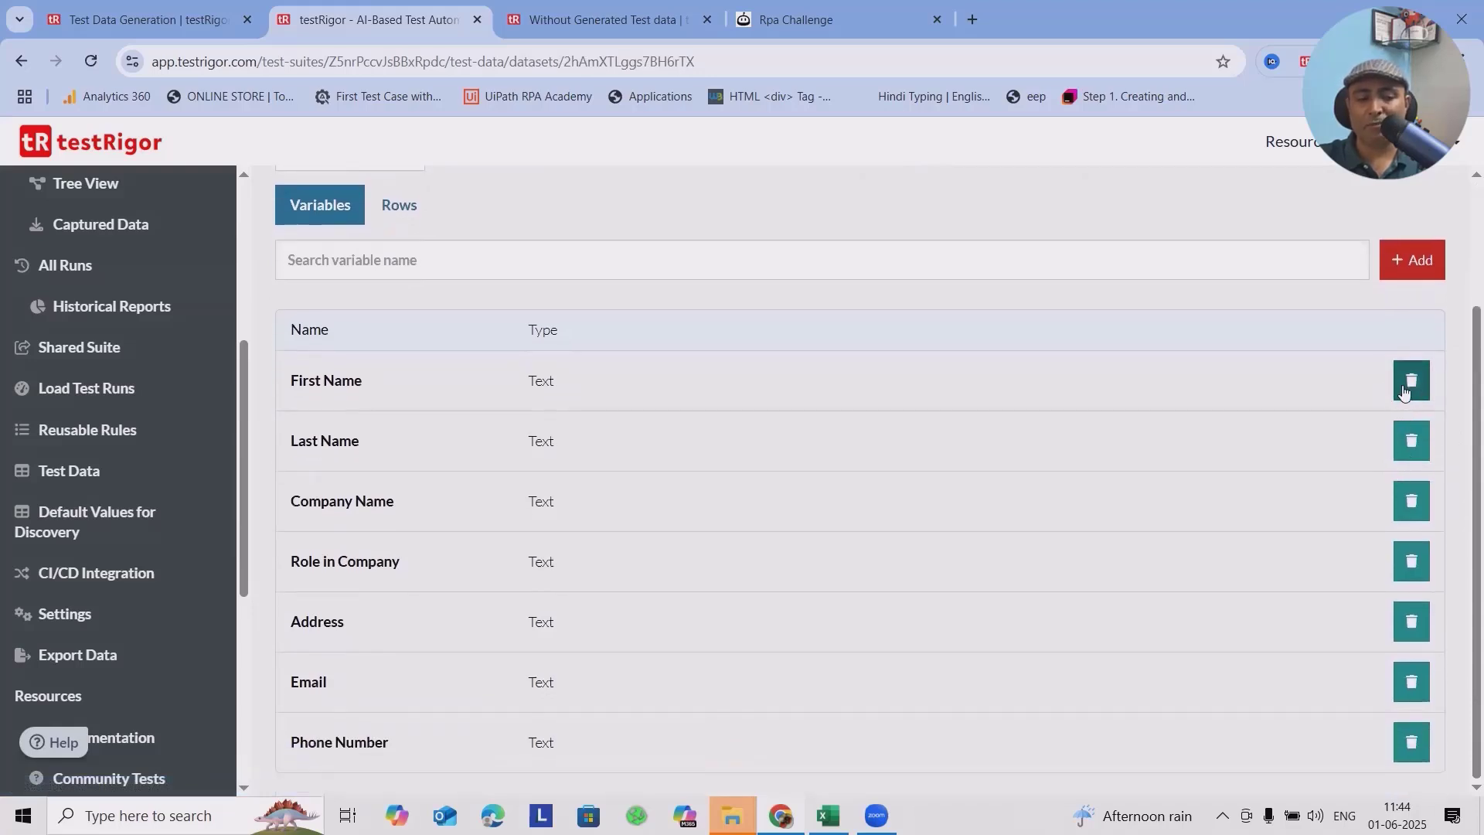
scroll(977, 405, up, 2)
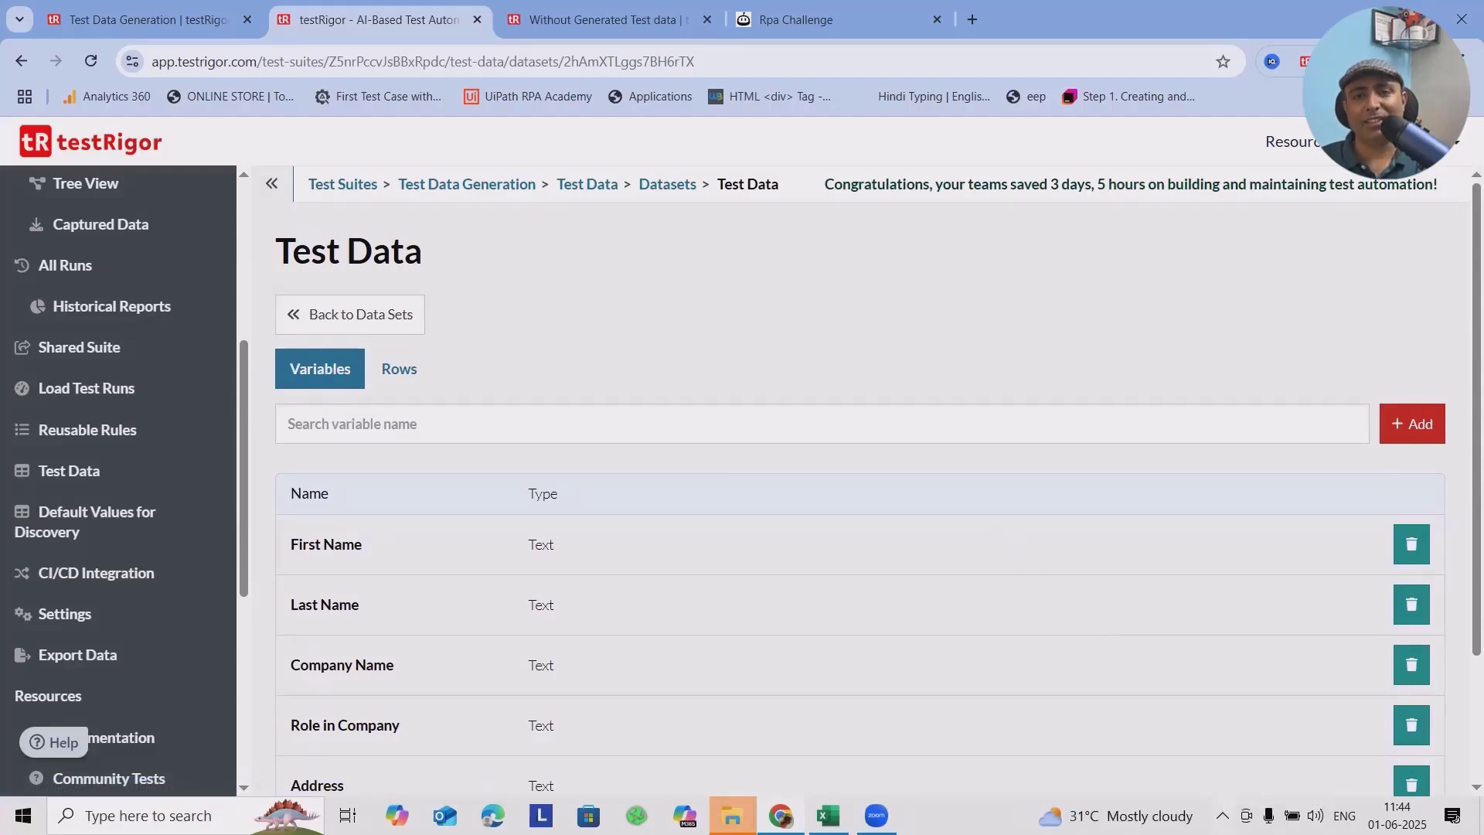
scroll(116, 363, up, 5)
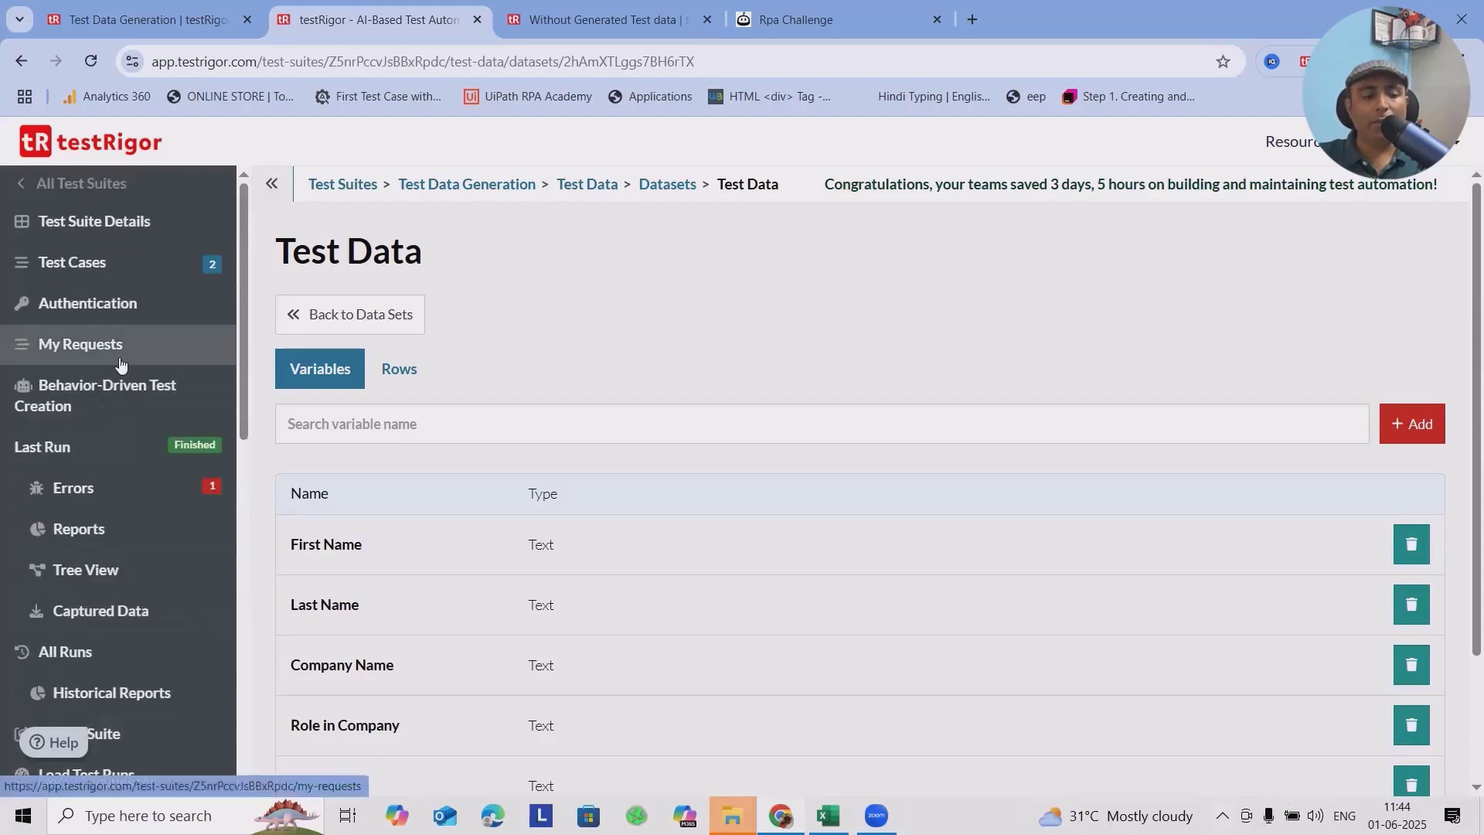
click(93, 262)
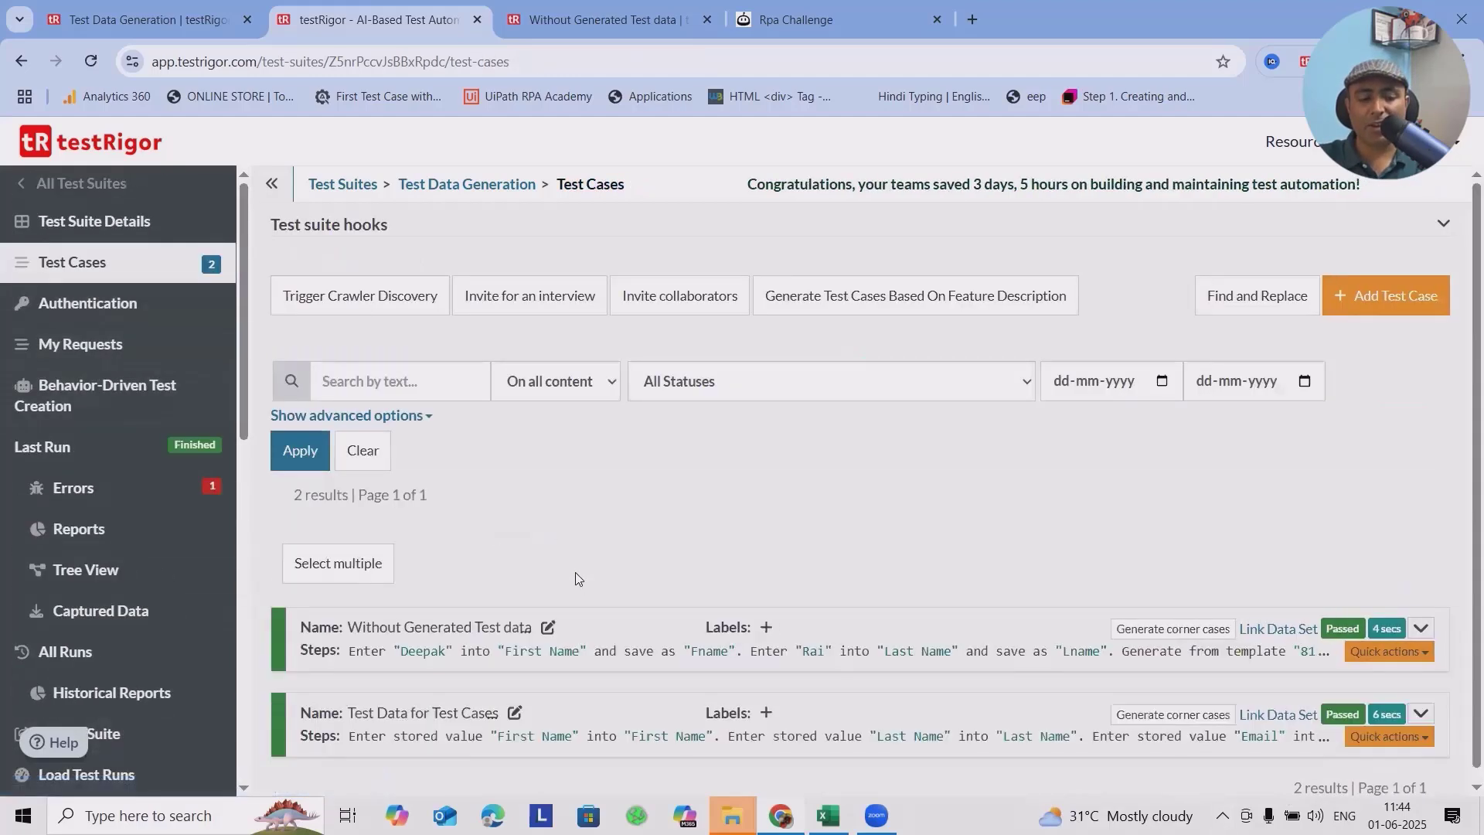
scroll(578, 580, down, 1)
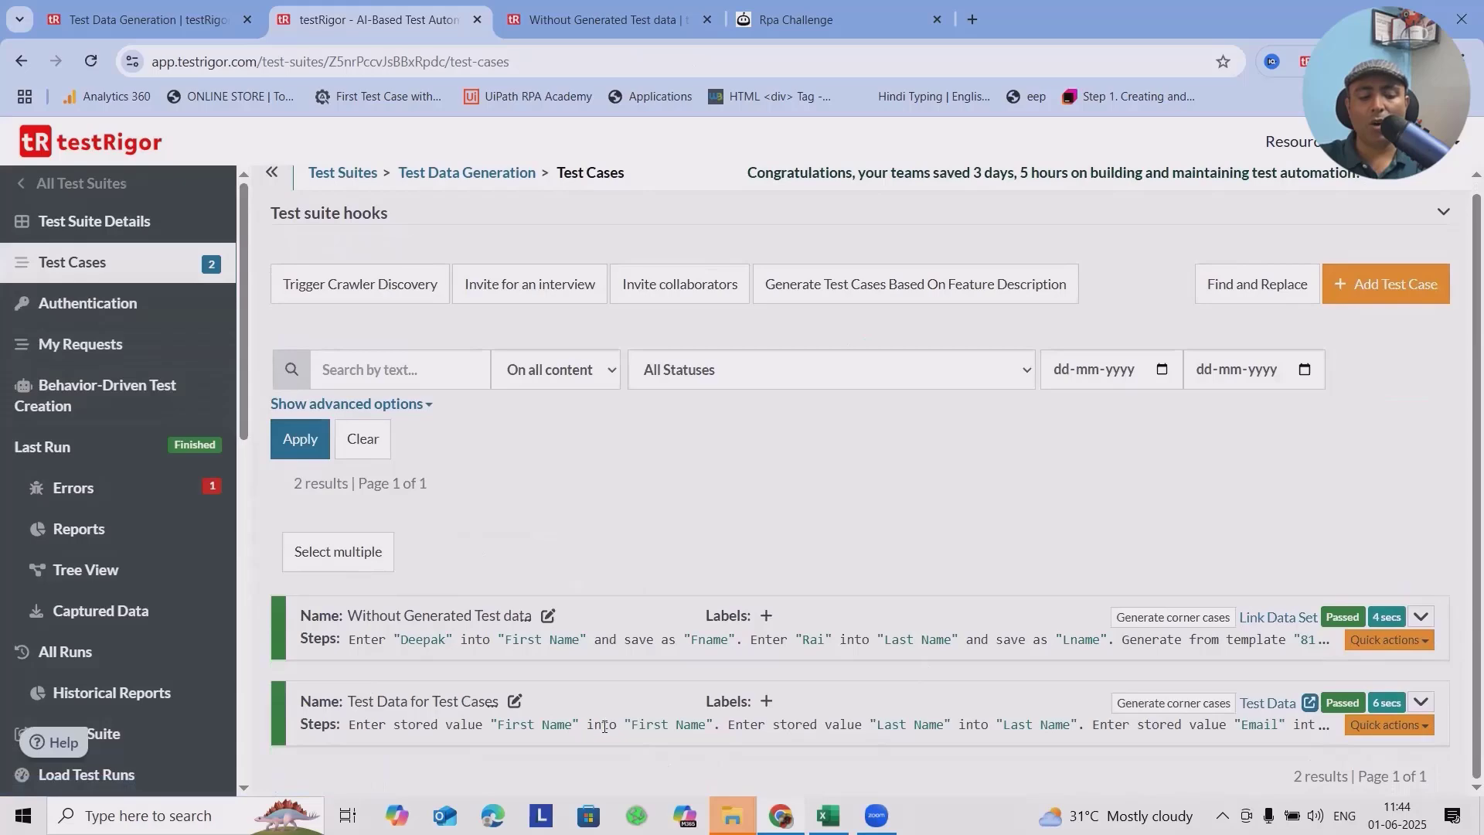
click(1420, 707)
scroll(1420, 706, down, 6)
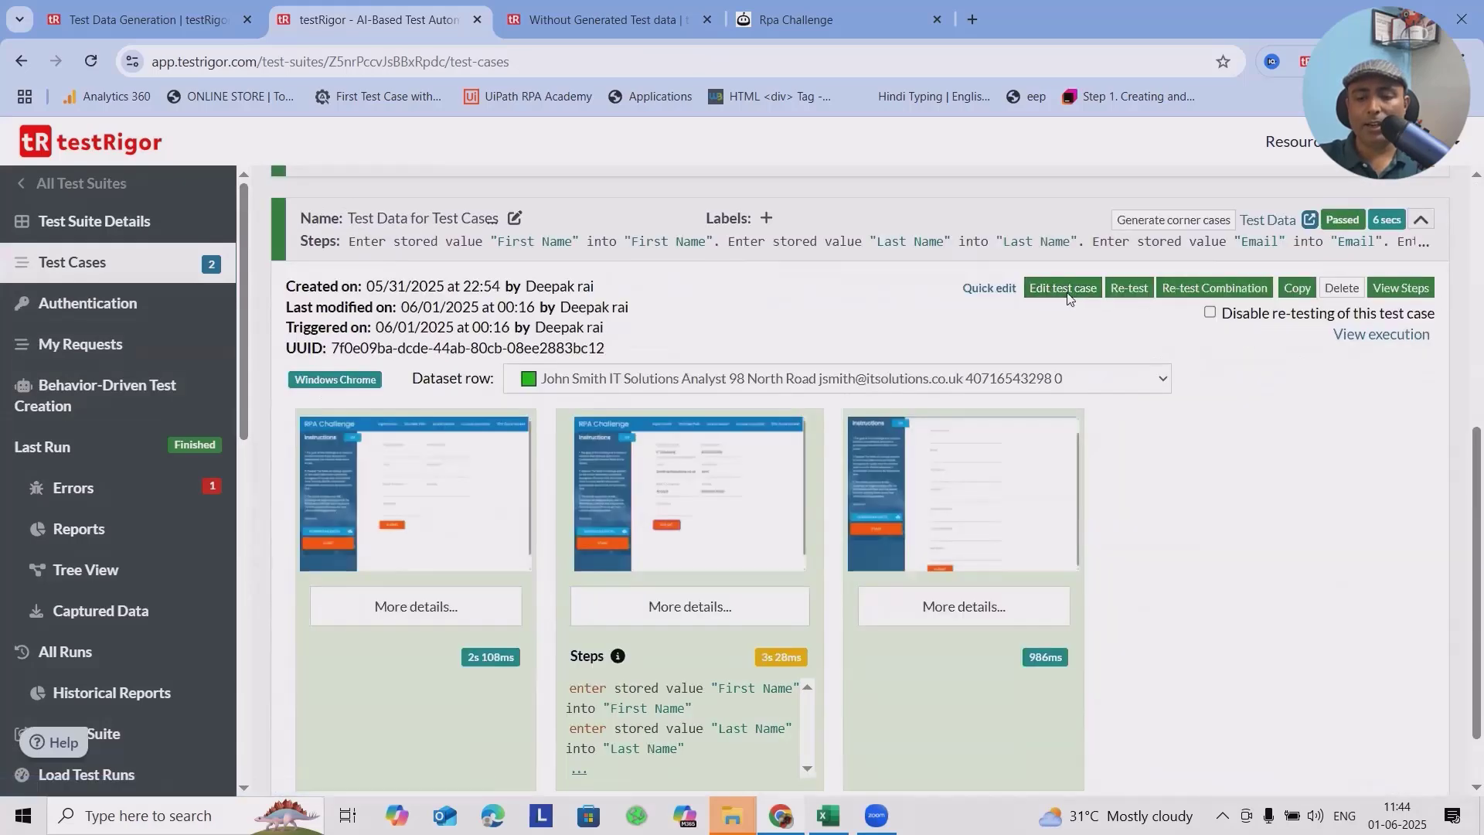
click(1068, 292)
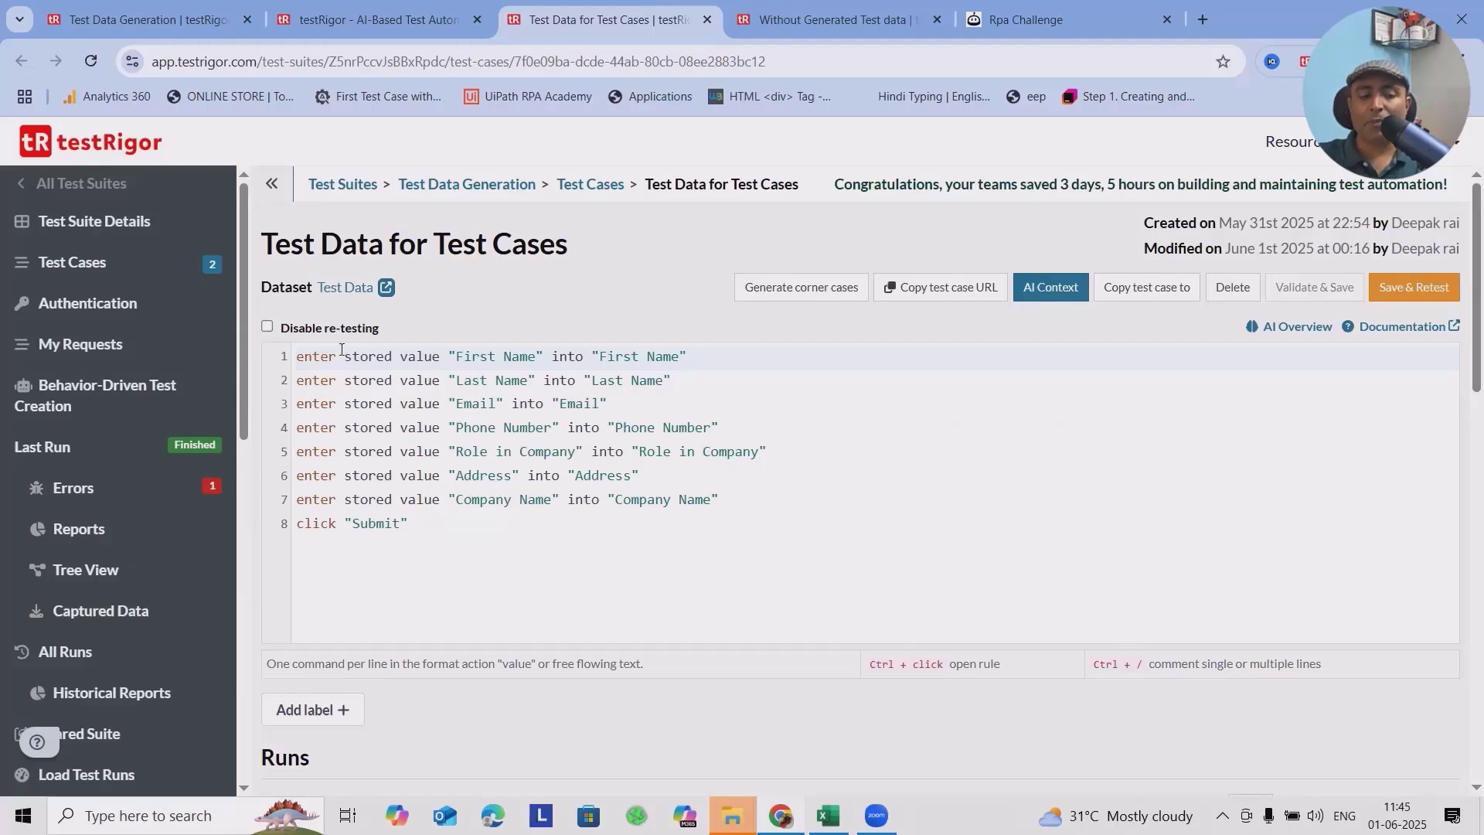
Examine the test case's stored-value commands and the variable names they use, from First Name through Company Name
drag(292, 357, 696, 357)
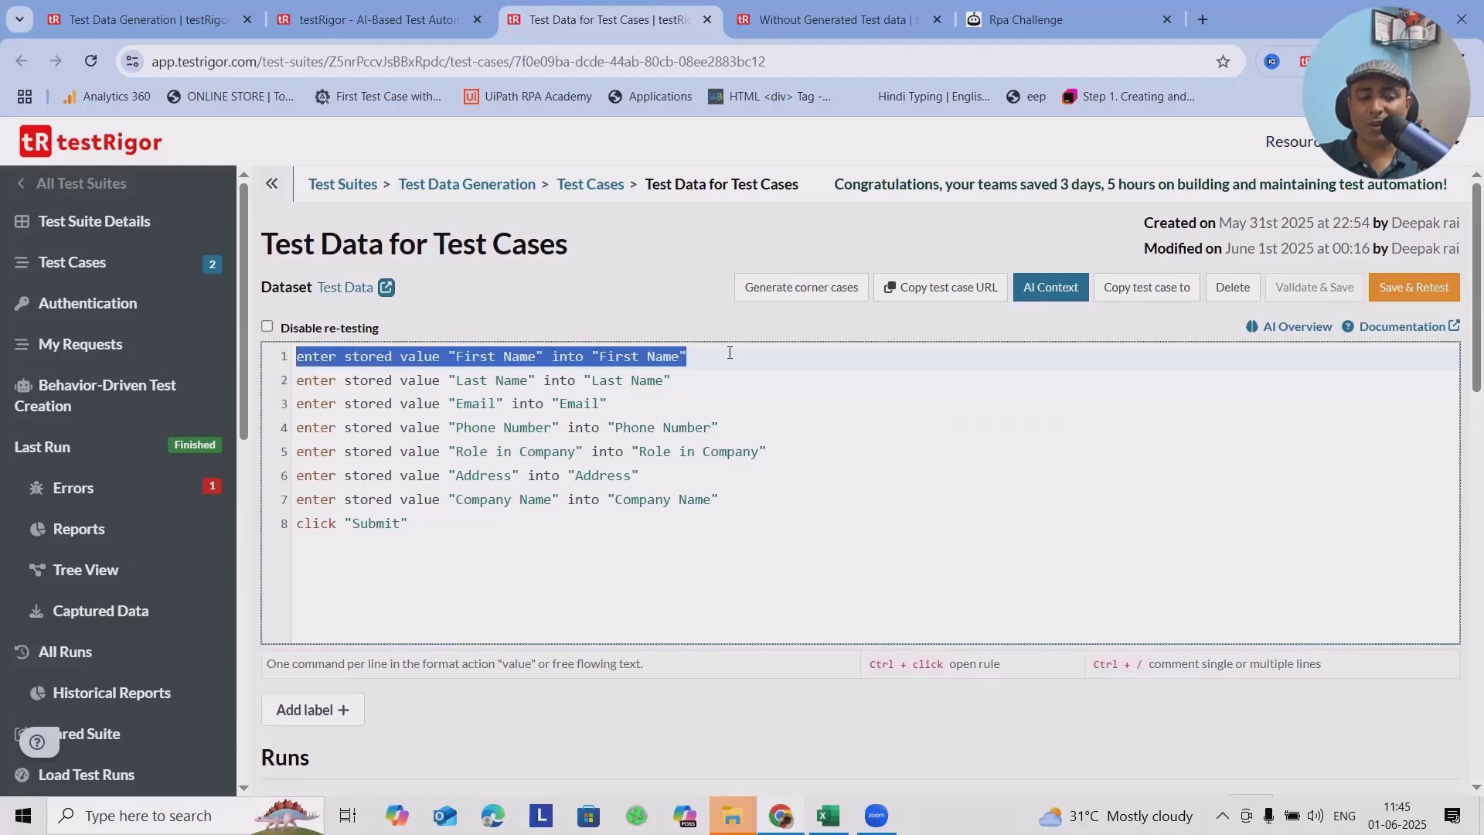
click(384, 380)
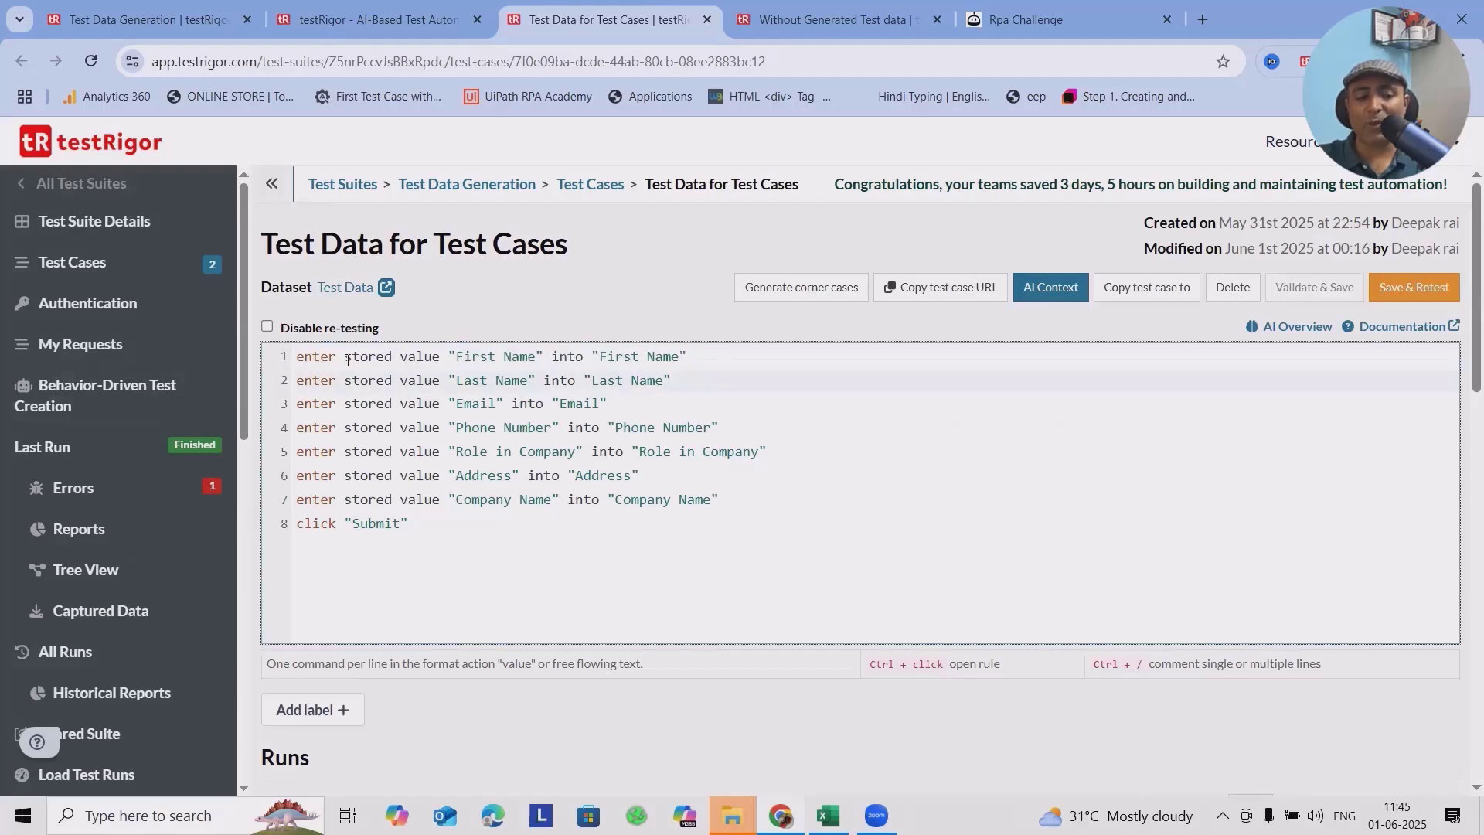
drag(345, 357, 539, 356)
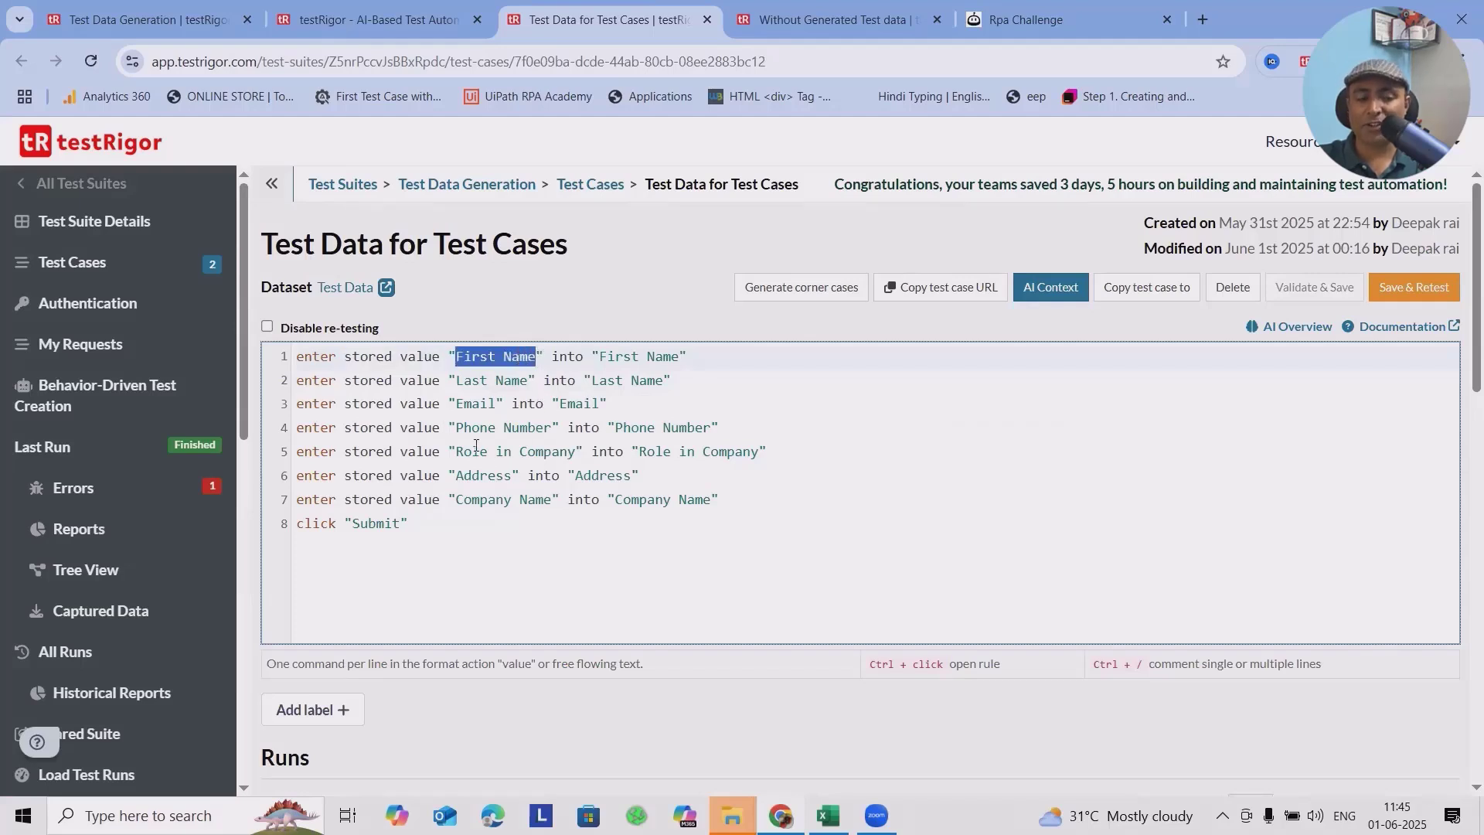
drag(456, 380, 538, 380)
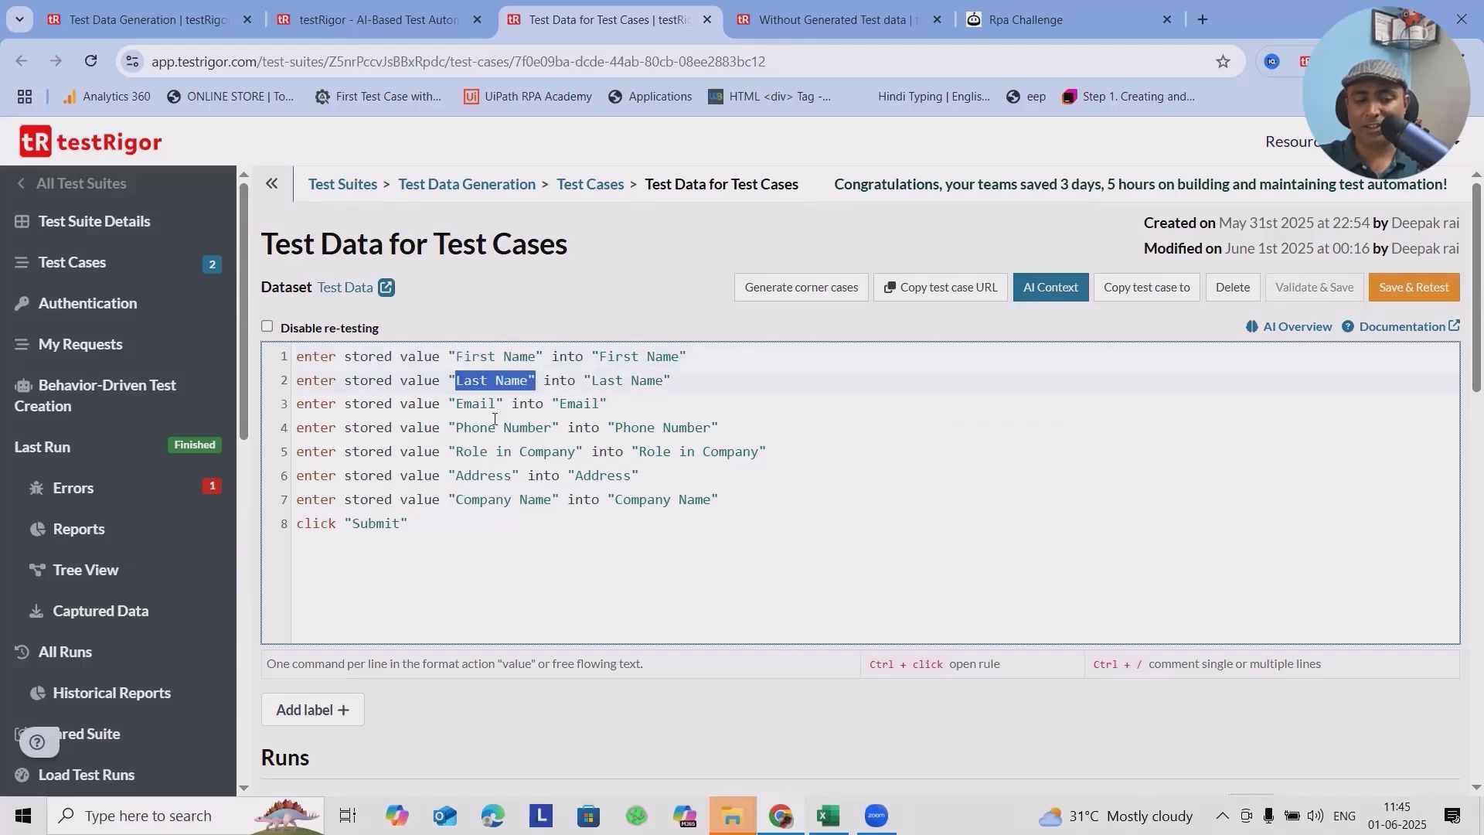
drag(455, 404, 552, 421)
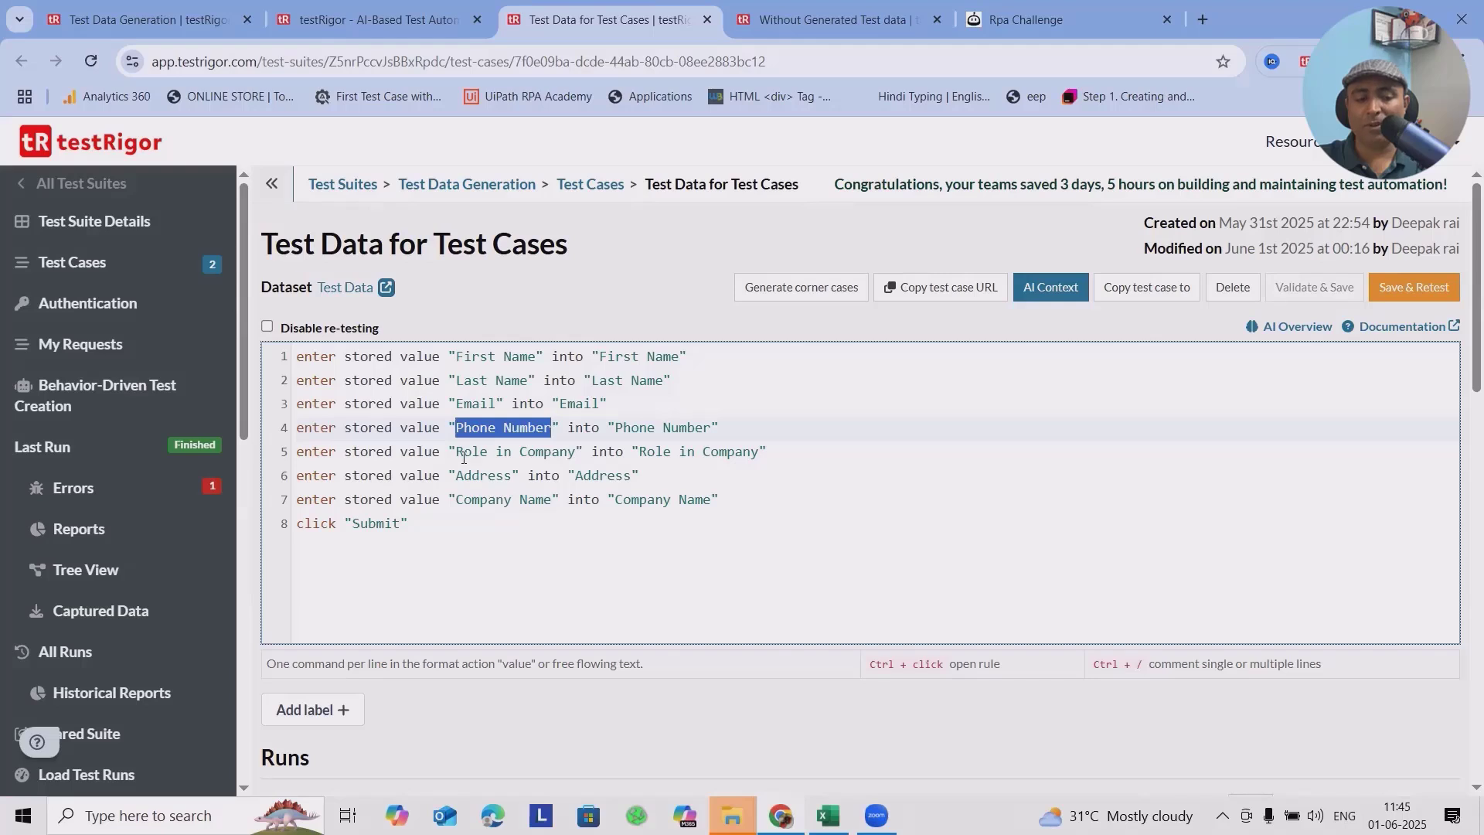
drag(455, 452, 568, 451)
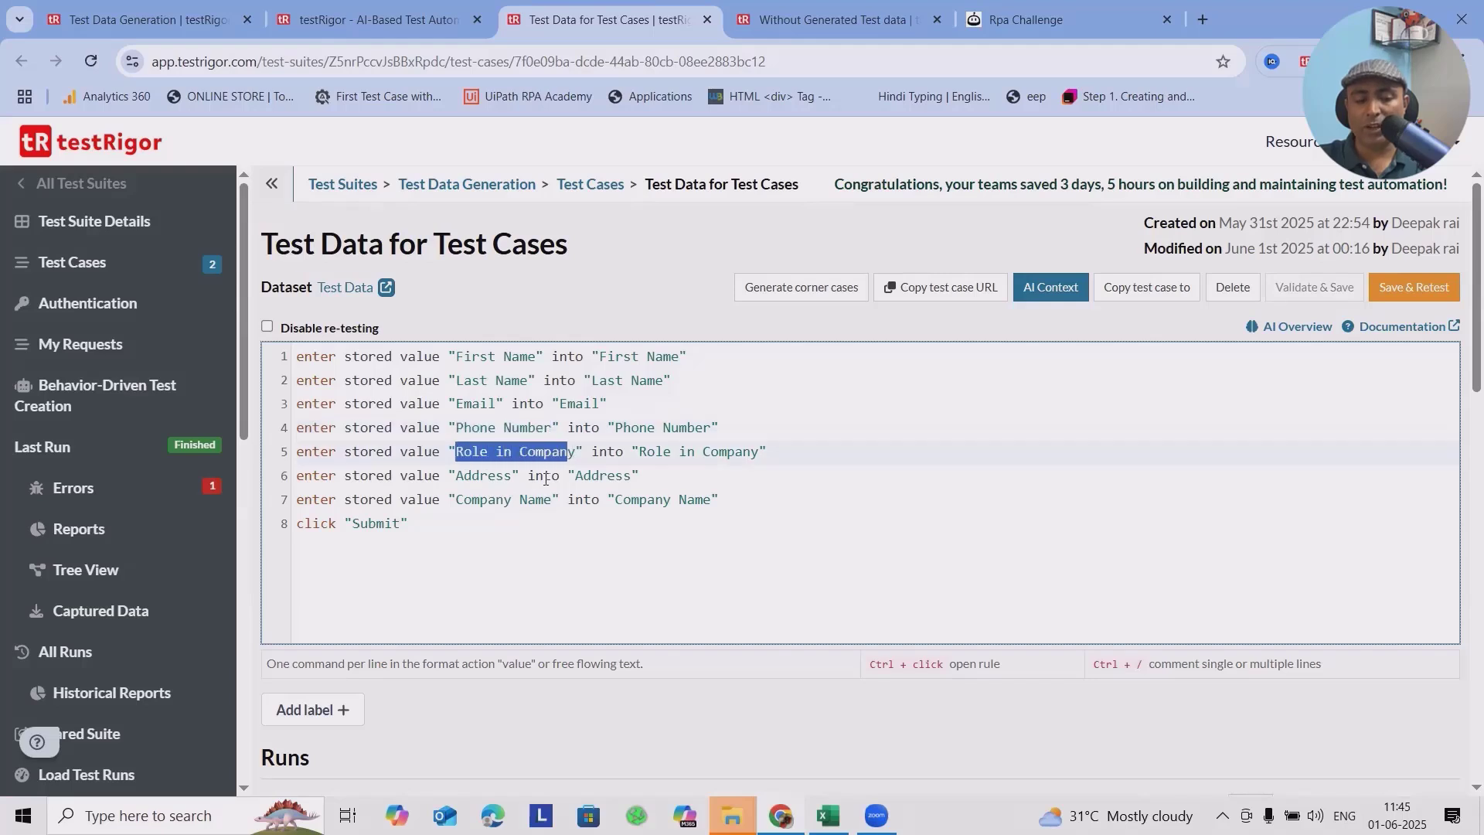
drag(455, 476, 536, 500)
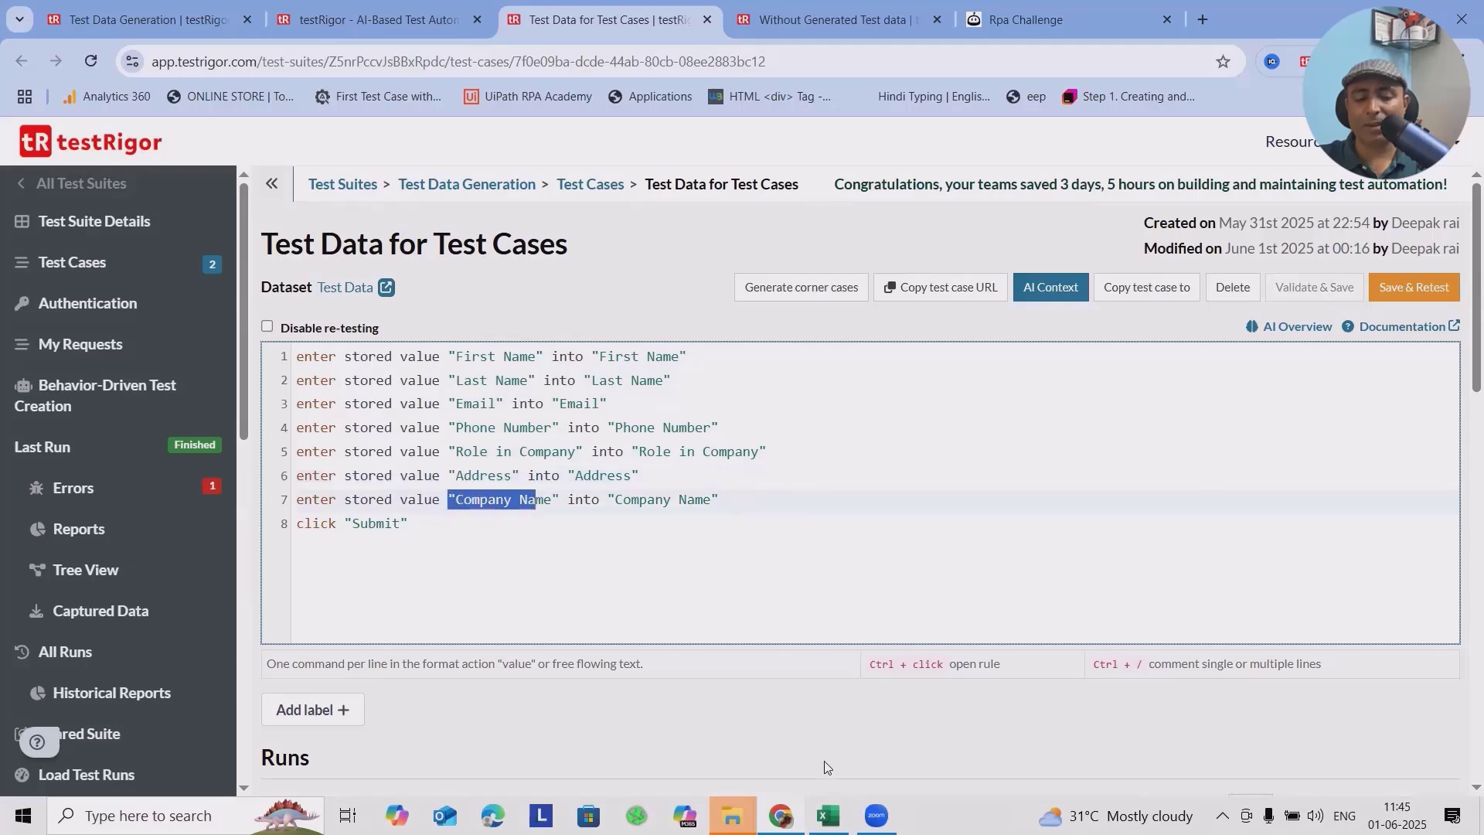
Switch to the challenge_CSV workbook in Excel, compare its column headers with the stored-value names, and return to testRigor
key(alt+Tab)
click(61, 243)
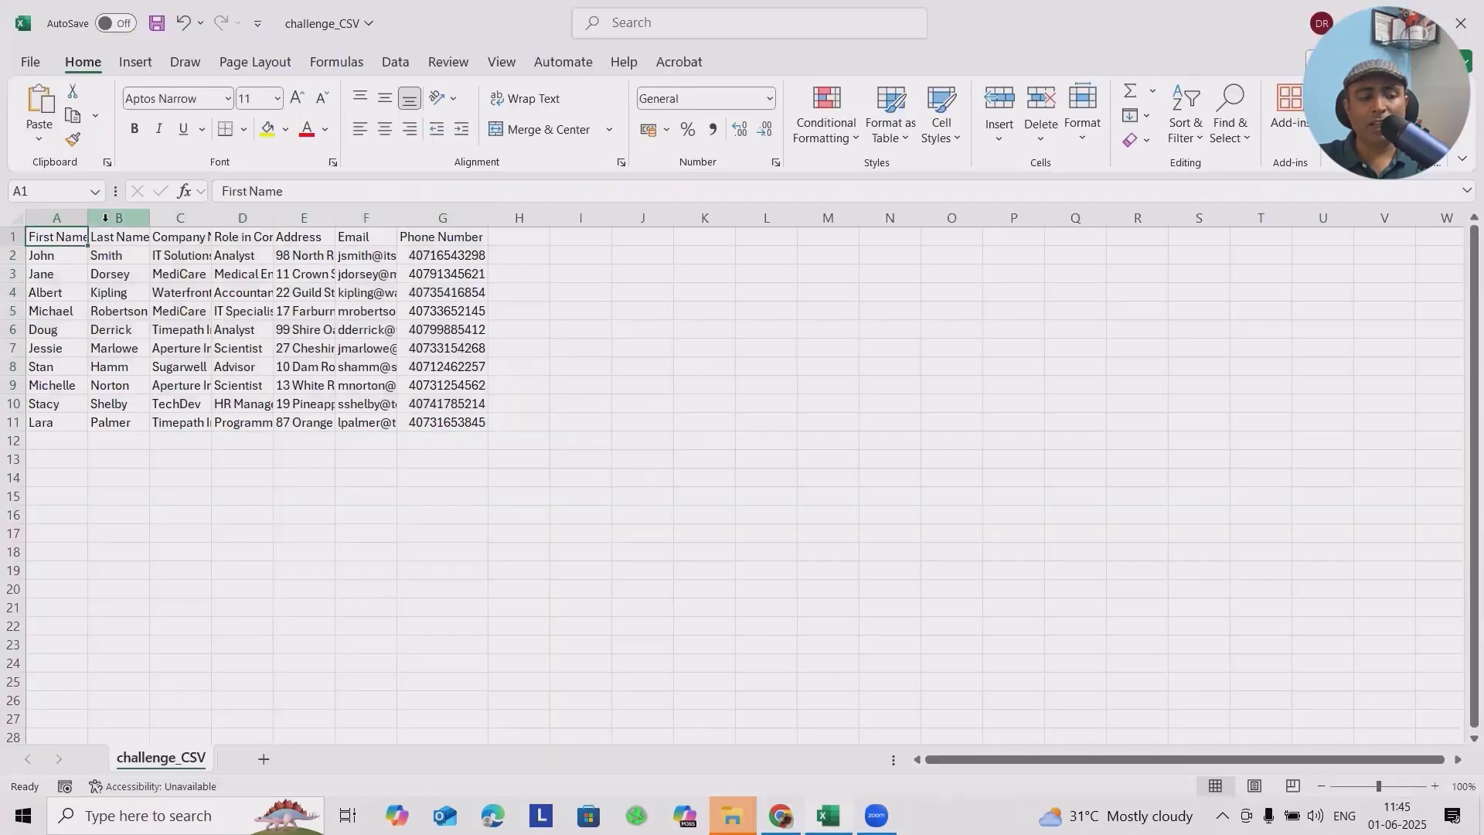
click(178, 236)
drag(260, 236, 455, 238)
click(264, 235)
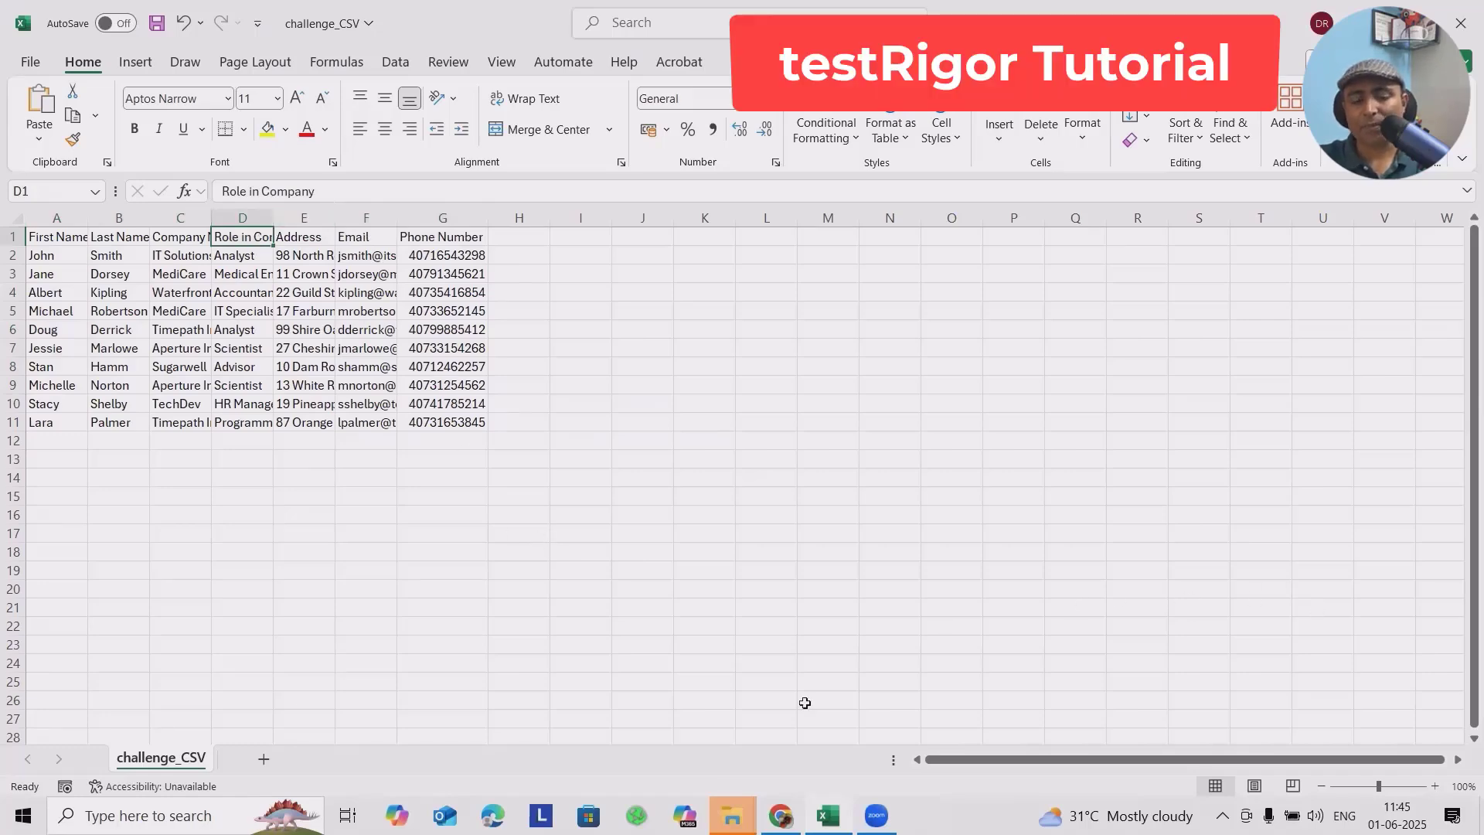
key(alt+Tab)
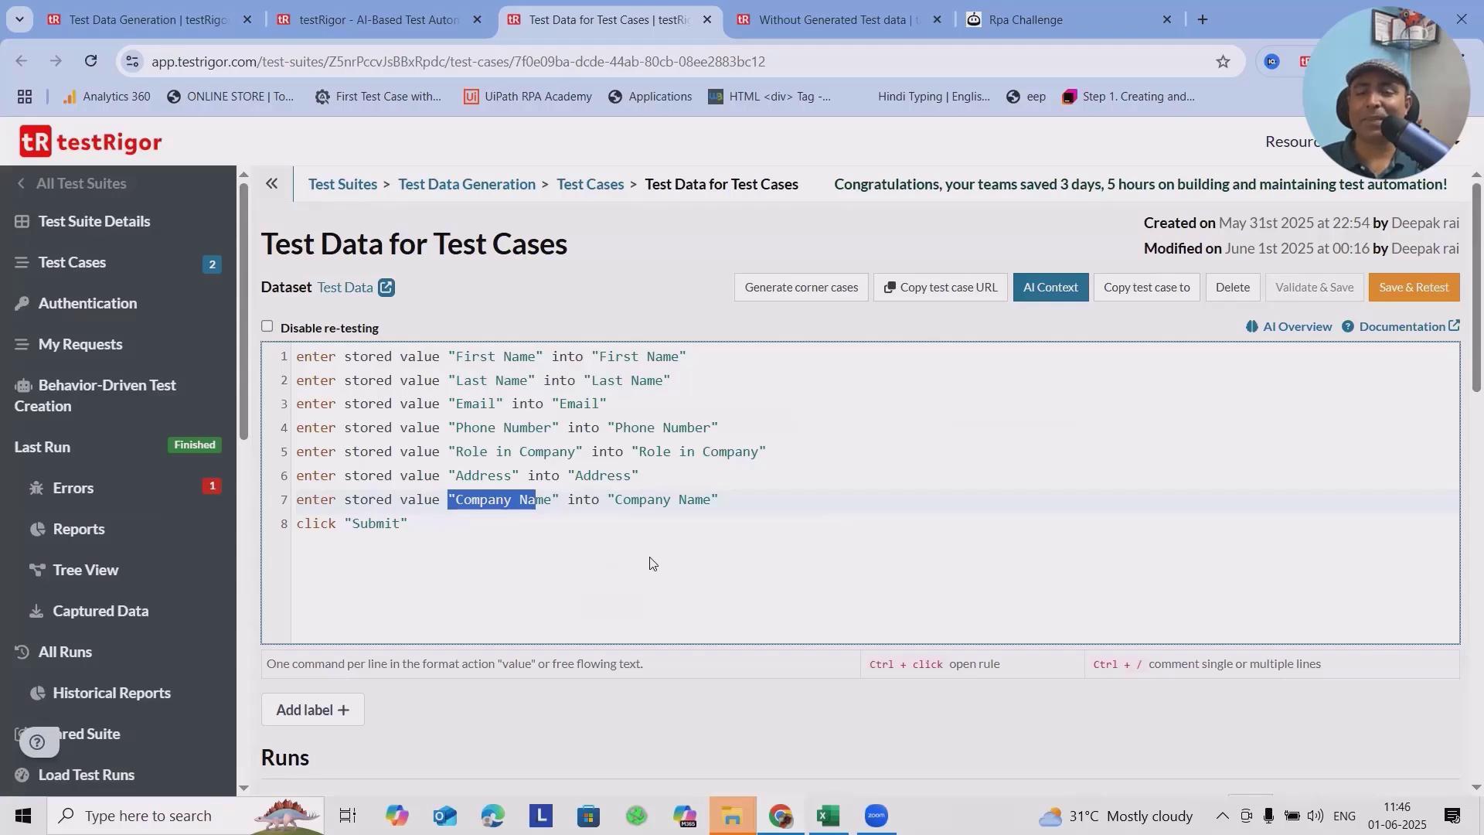
Open the suite's list of data sets in its test data to view the available datasets
click(390, 27)
scroll(754, 514, down, 1)
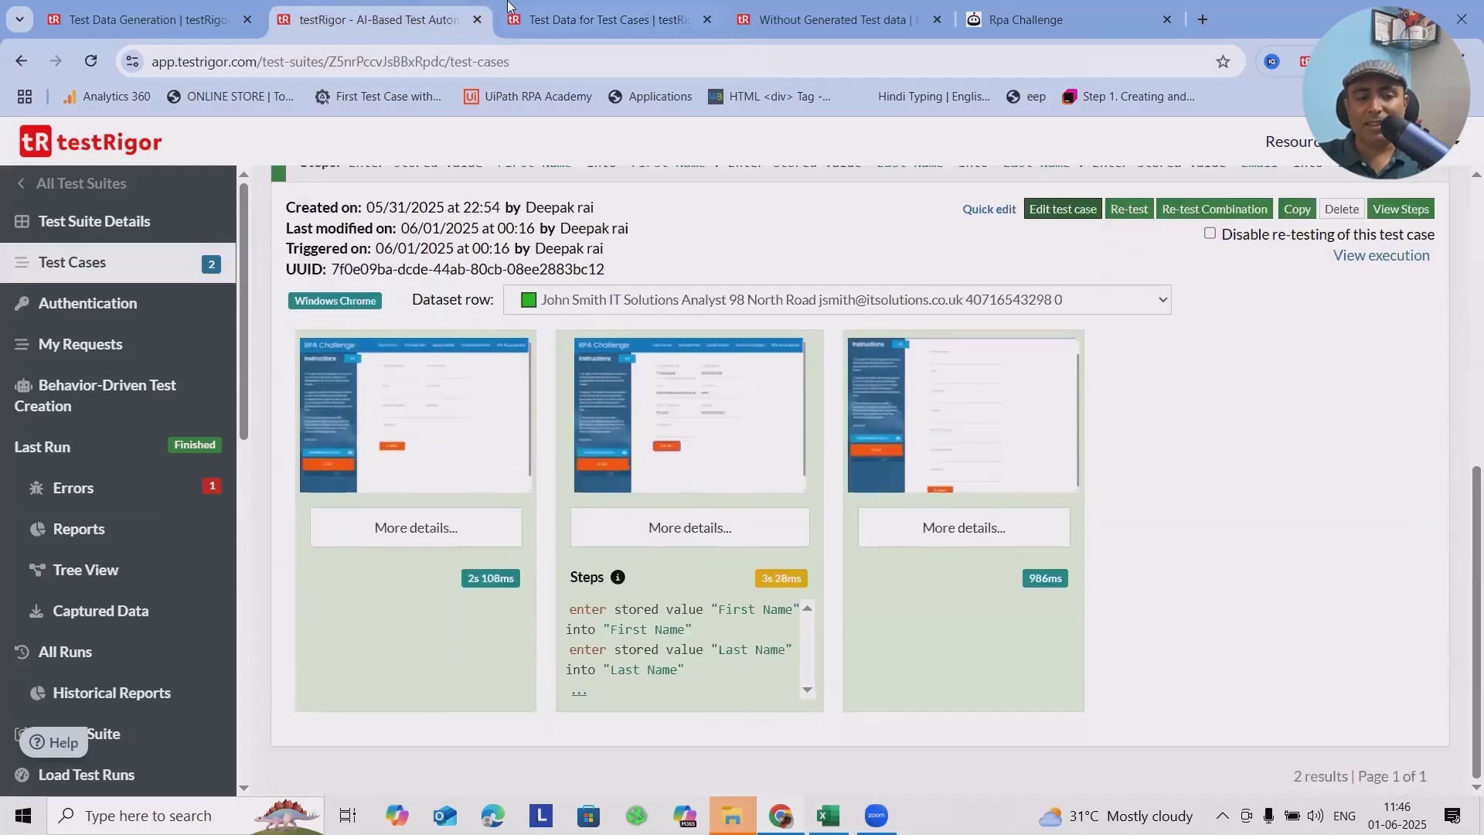
click(587, 20)
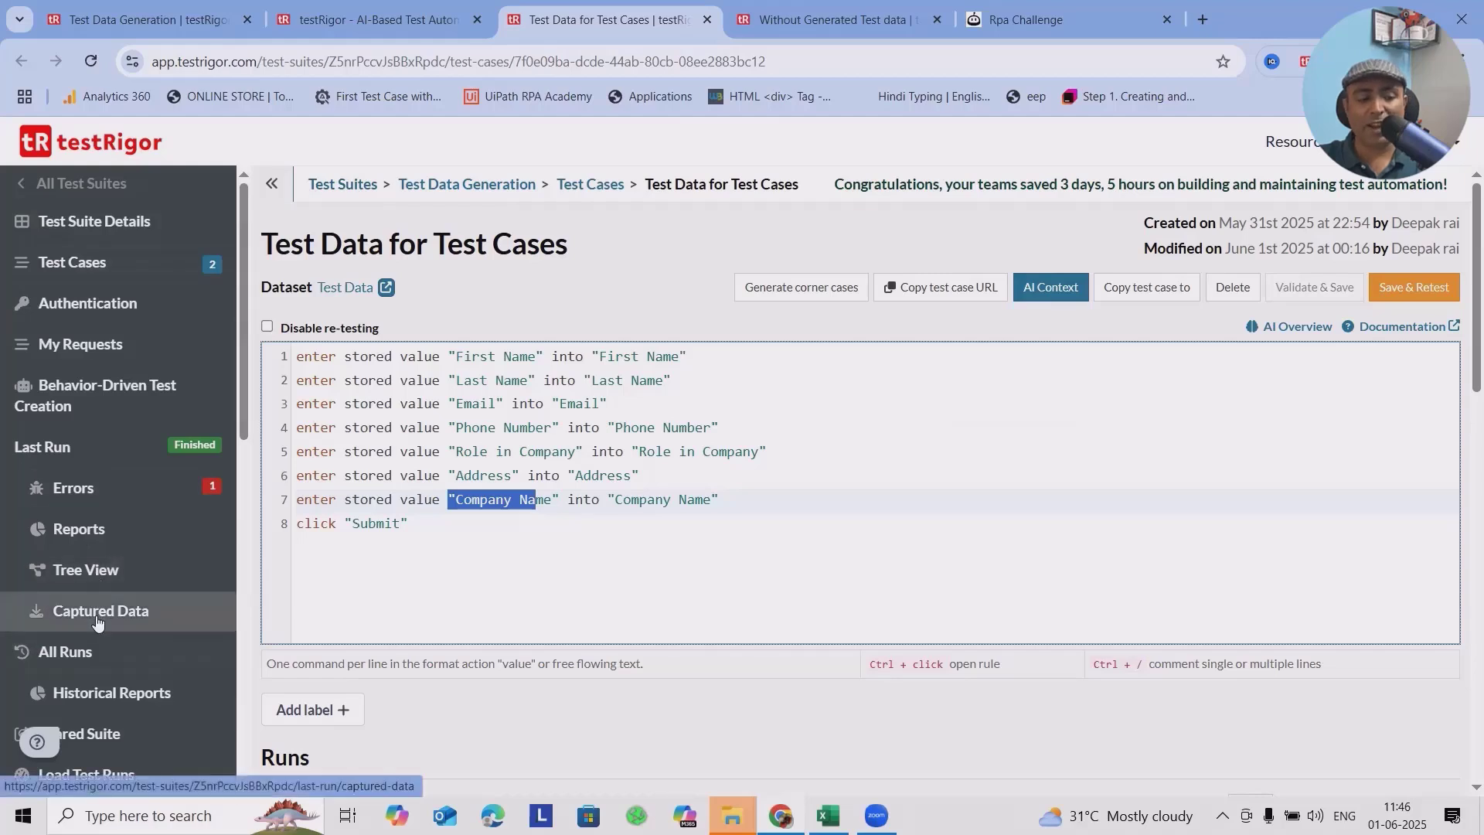
scroll(127, 467, down, 3)
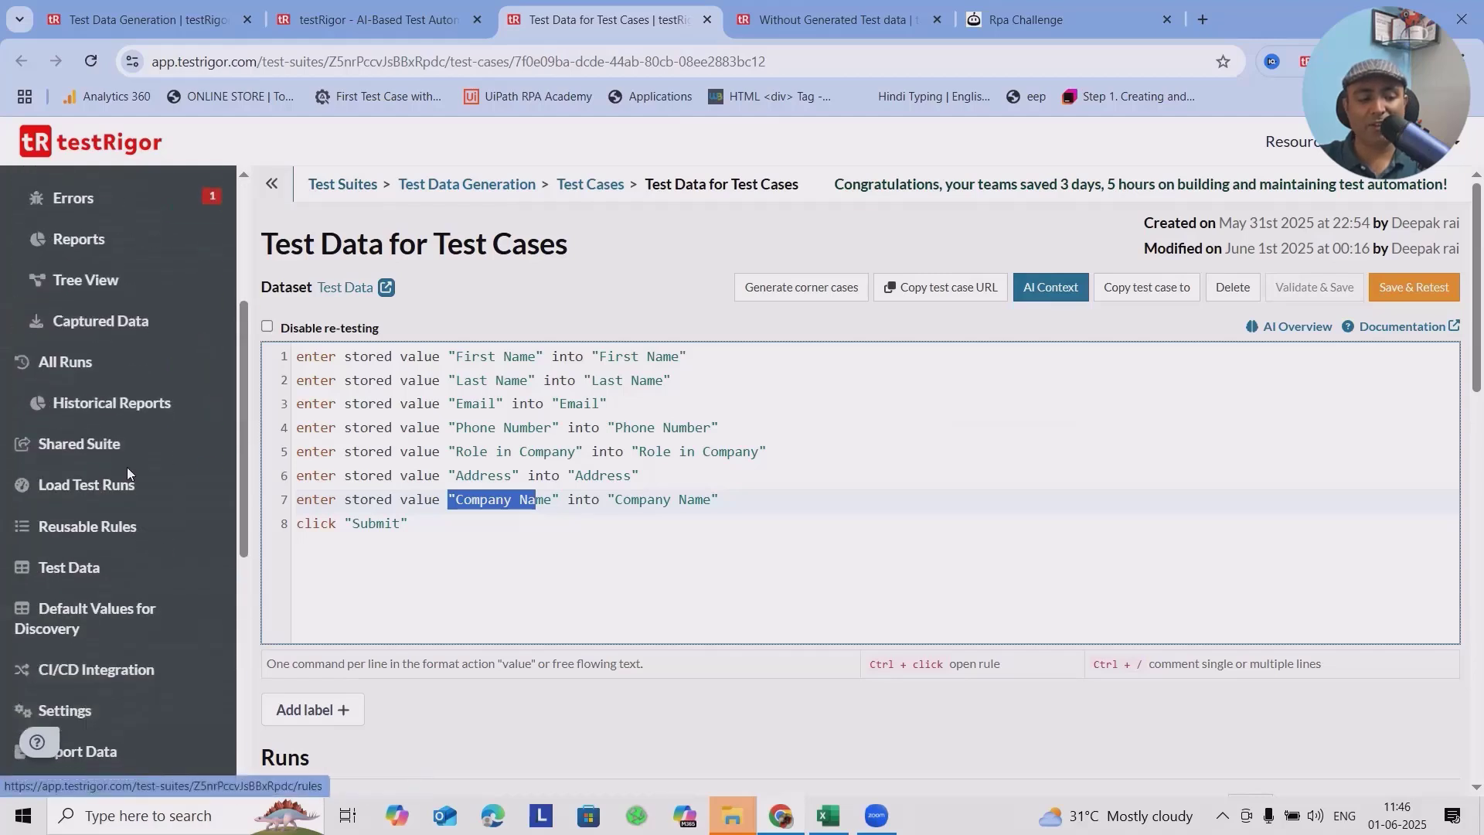
click(92, 567)
click(452, 318)
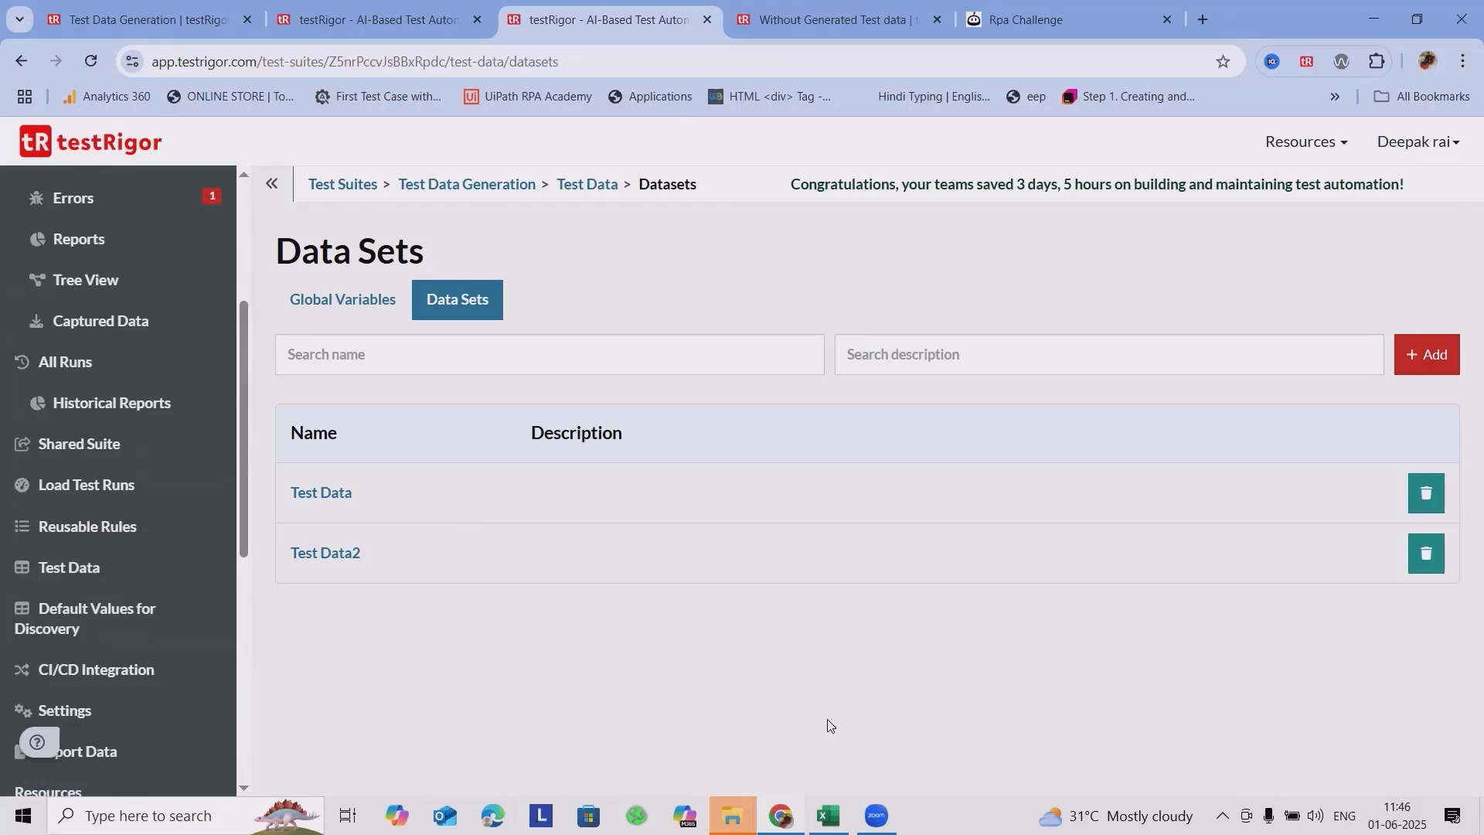
click(360, 20)
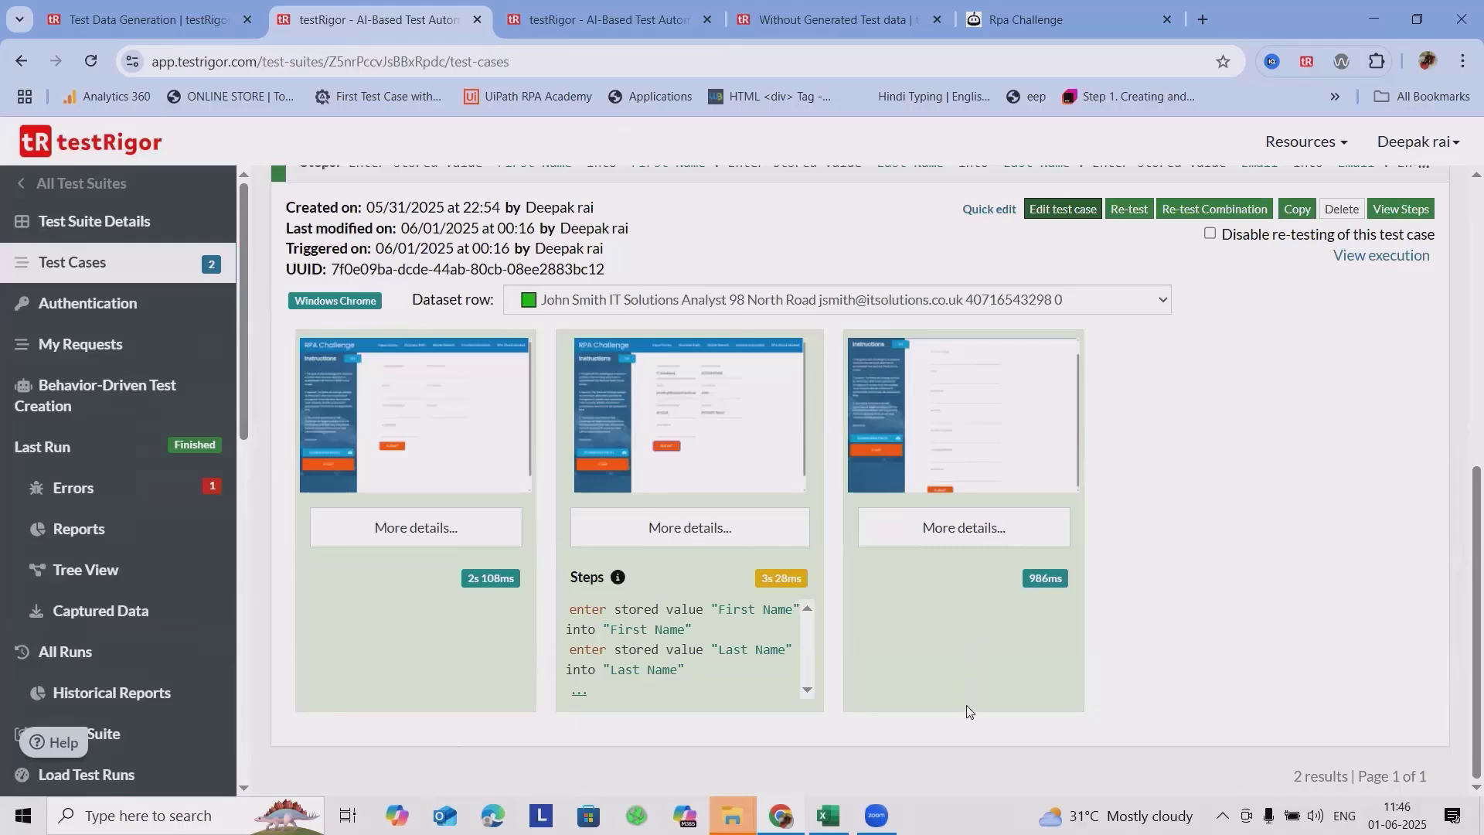
key(alt+Tab)
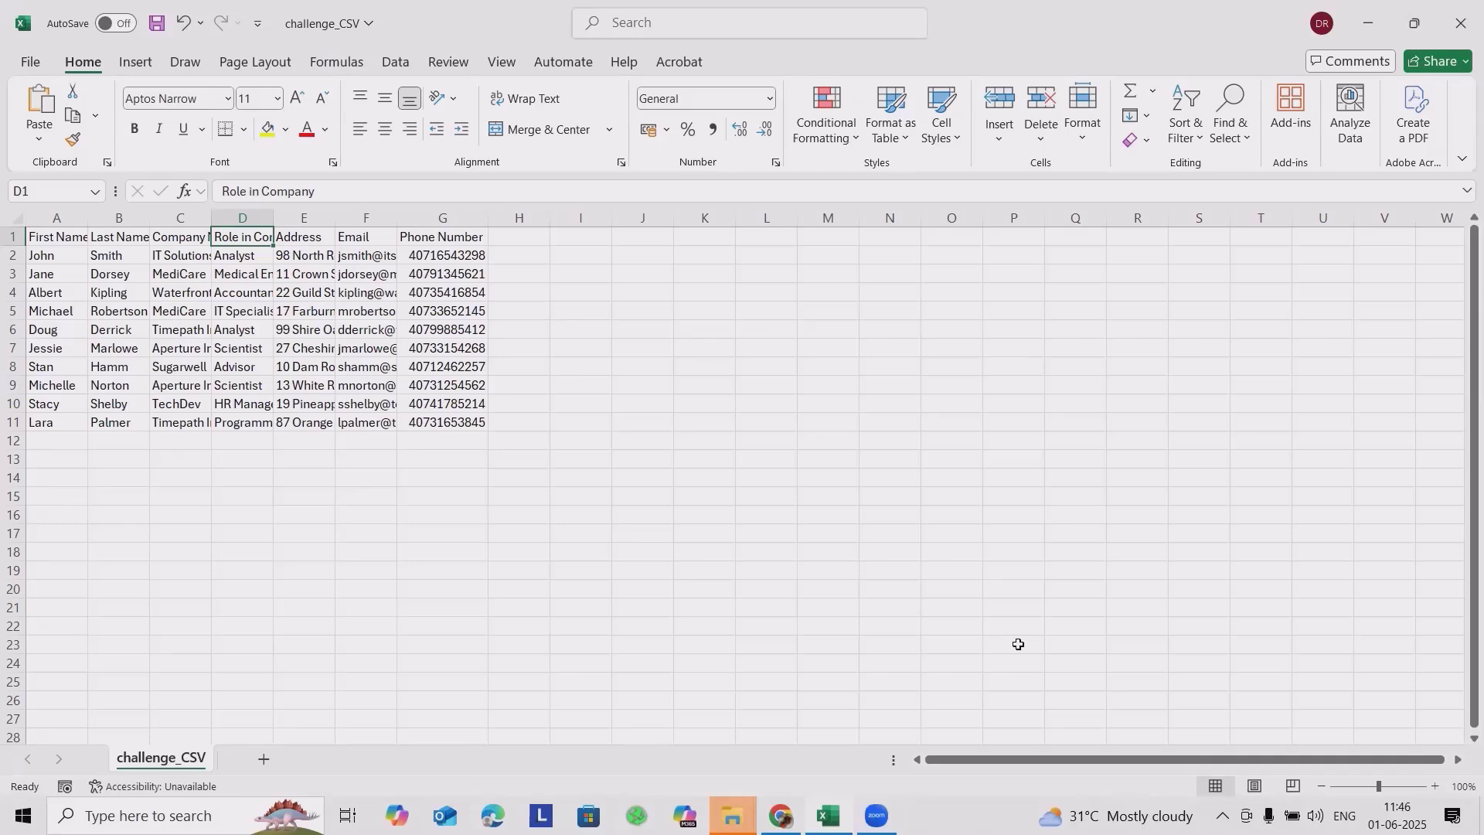
key(alt+Tab)
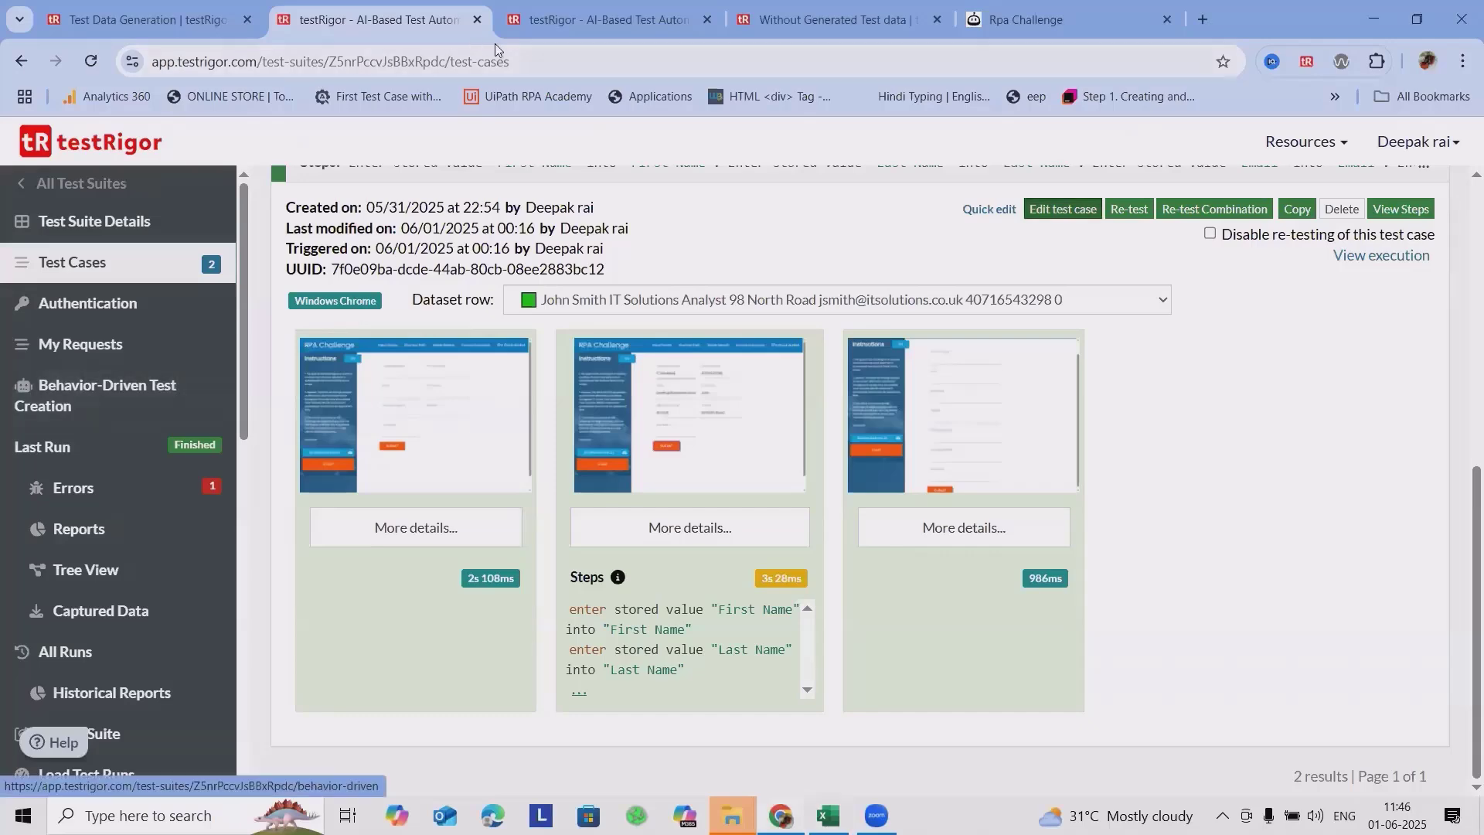
click(587, 27)
click(330, 31)
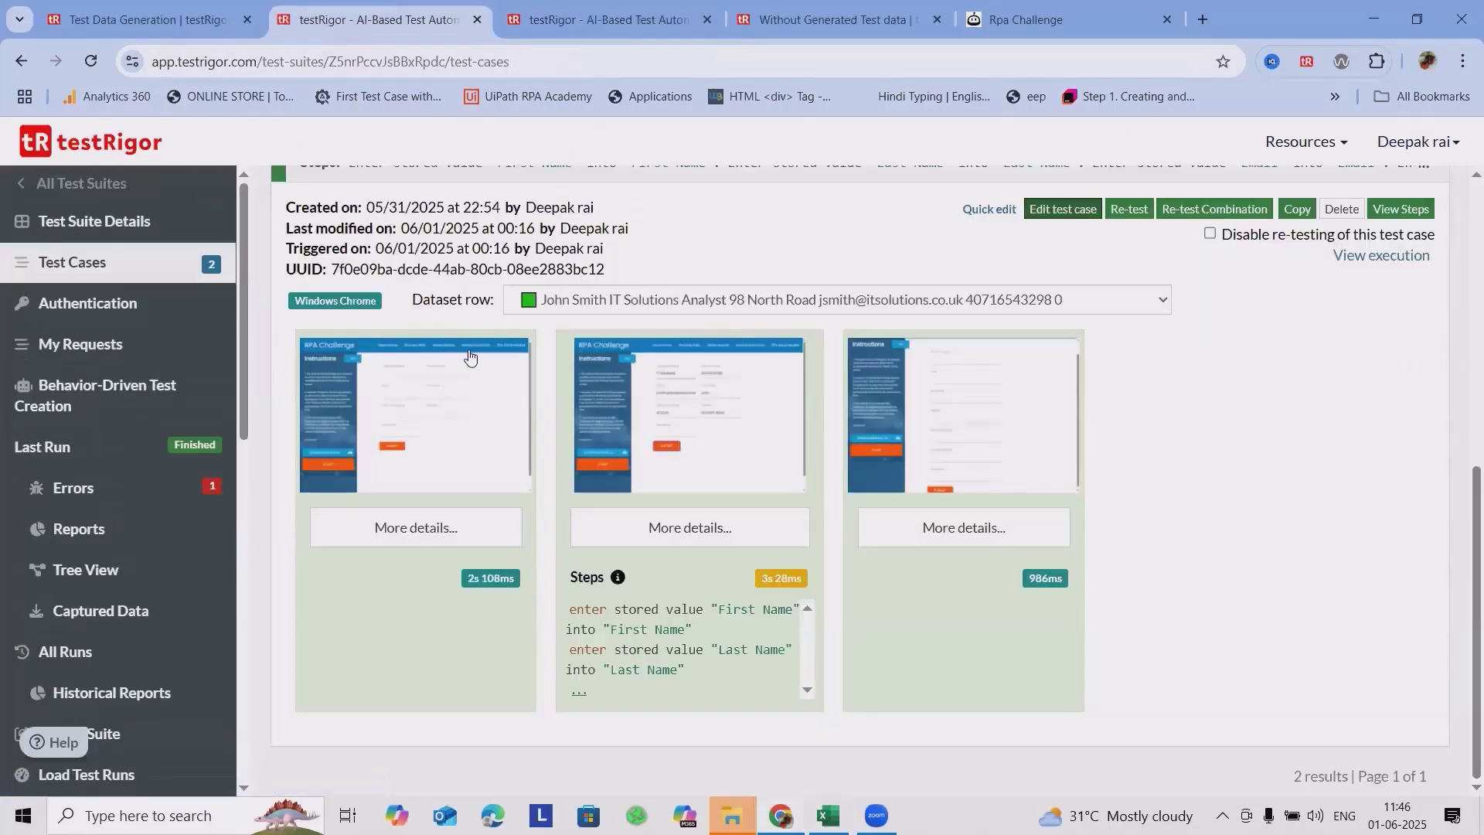
Link the Test Data2 dataset to the test case "Test Data for Test Cases" in place of Test Data
click(157, 23)
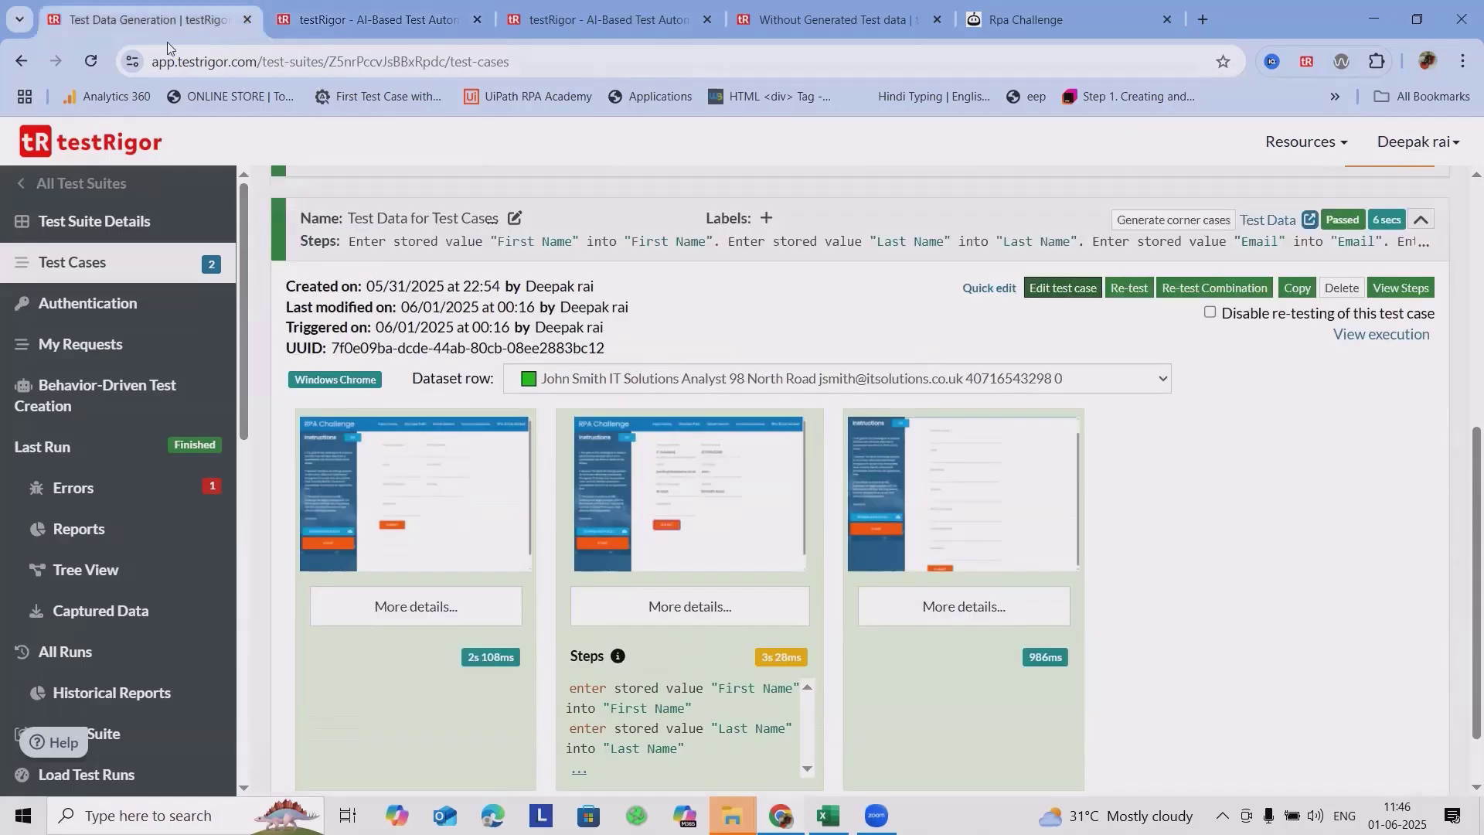
scroll(1256, 234, down, 1)
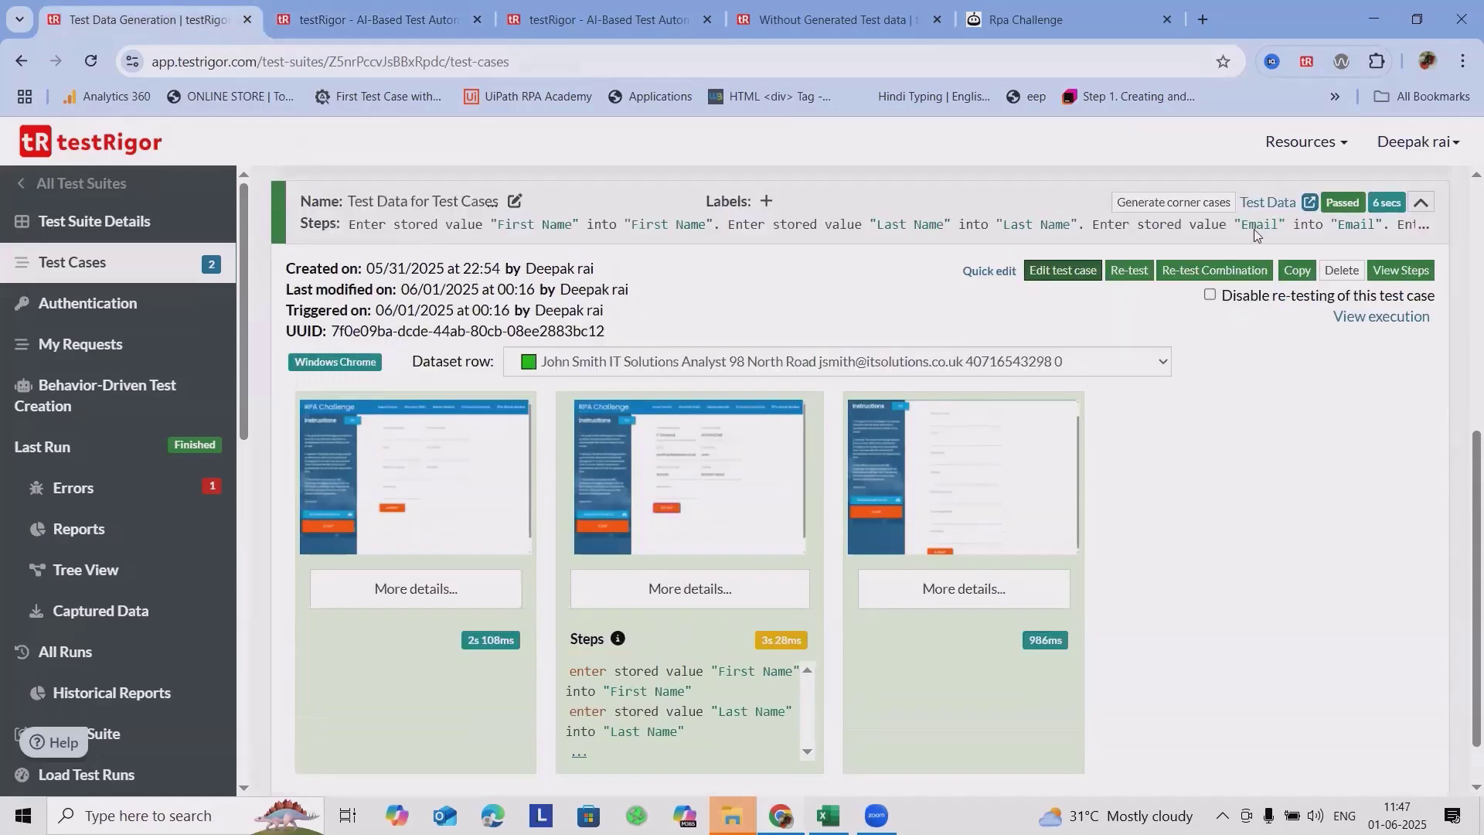
scroll(1255, 235, up, 4)
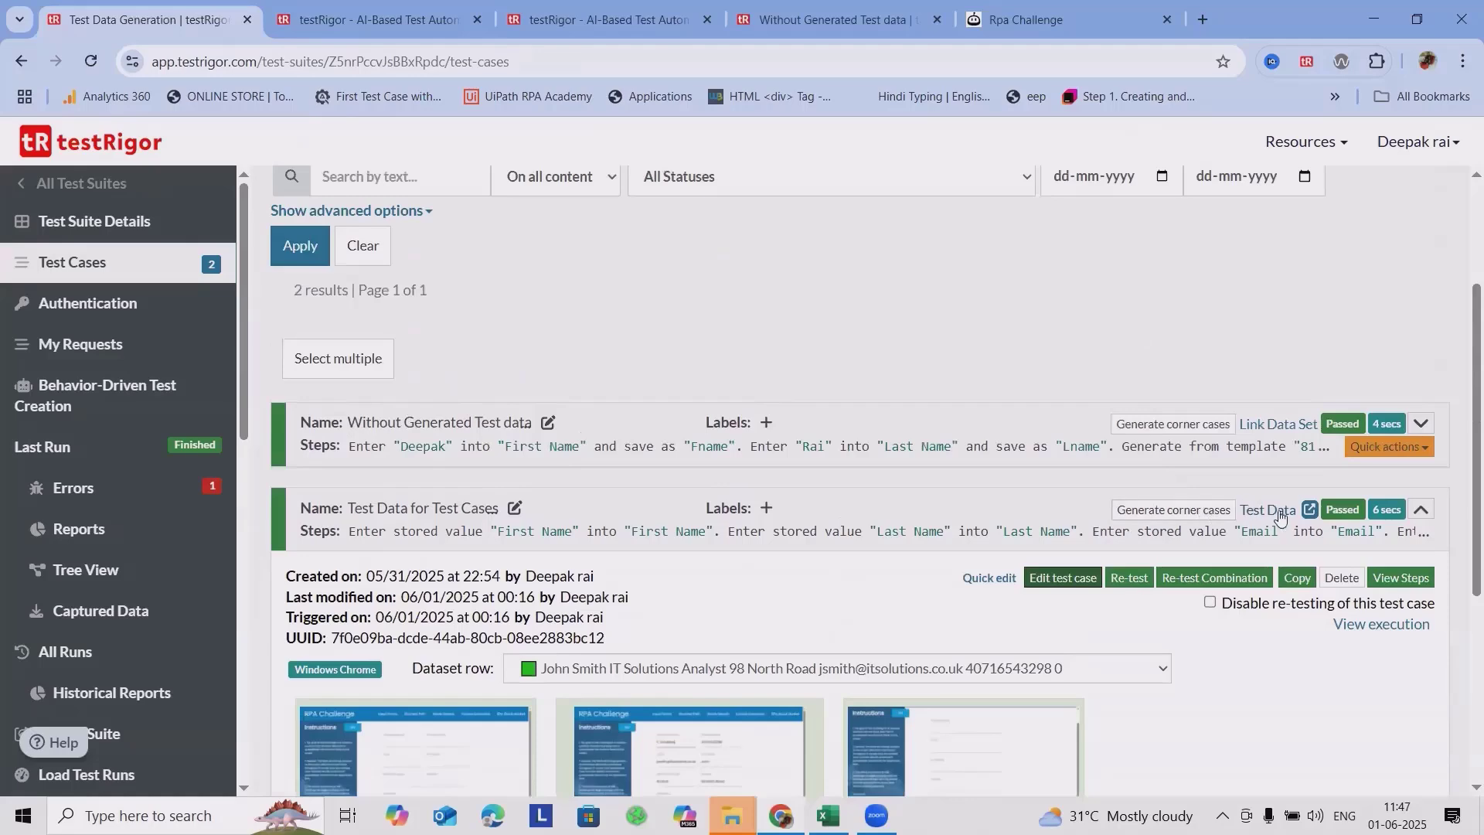
click(1269, 510)
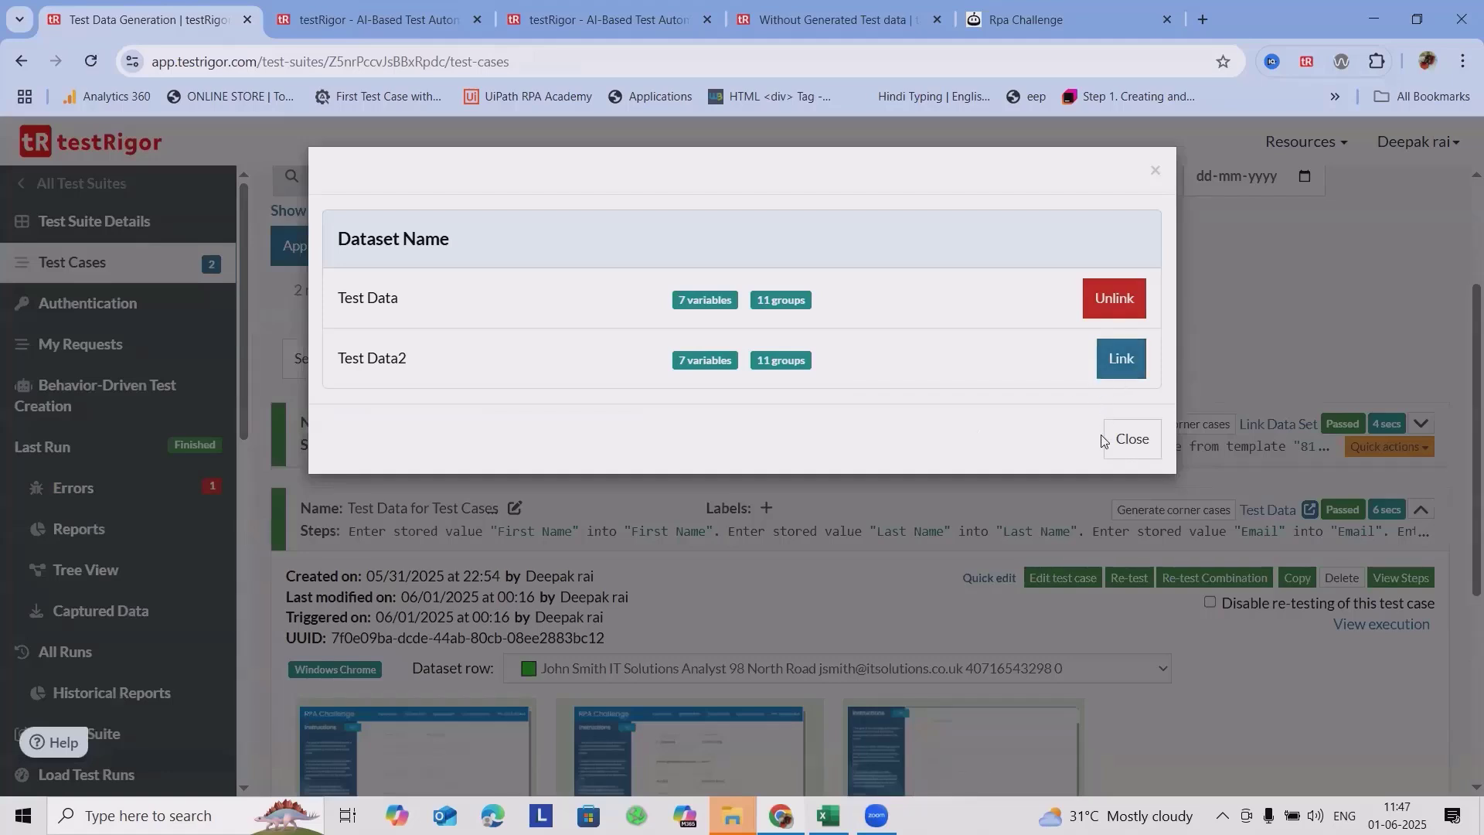
click(1113, 367)
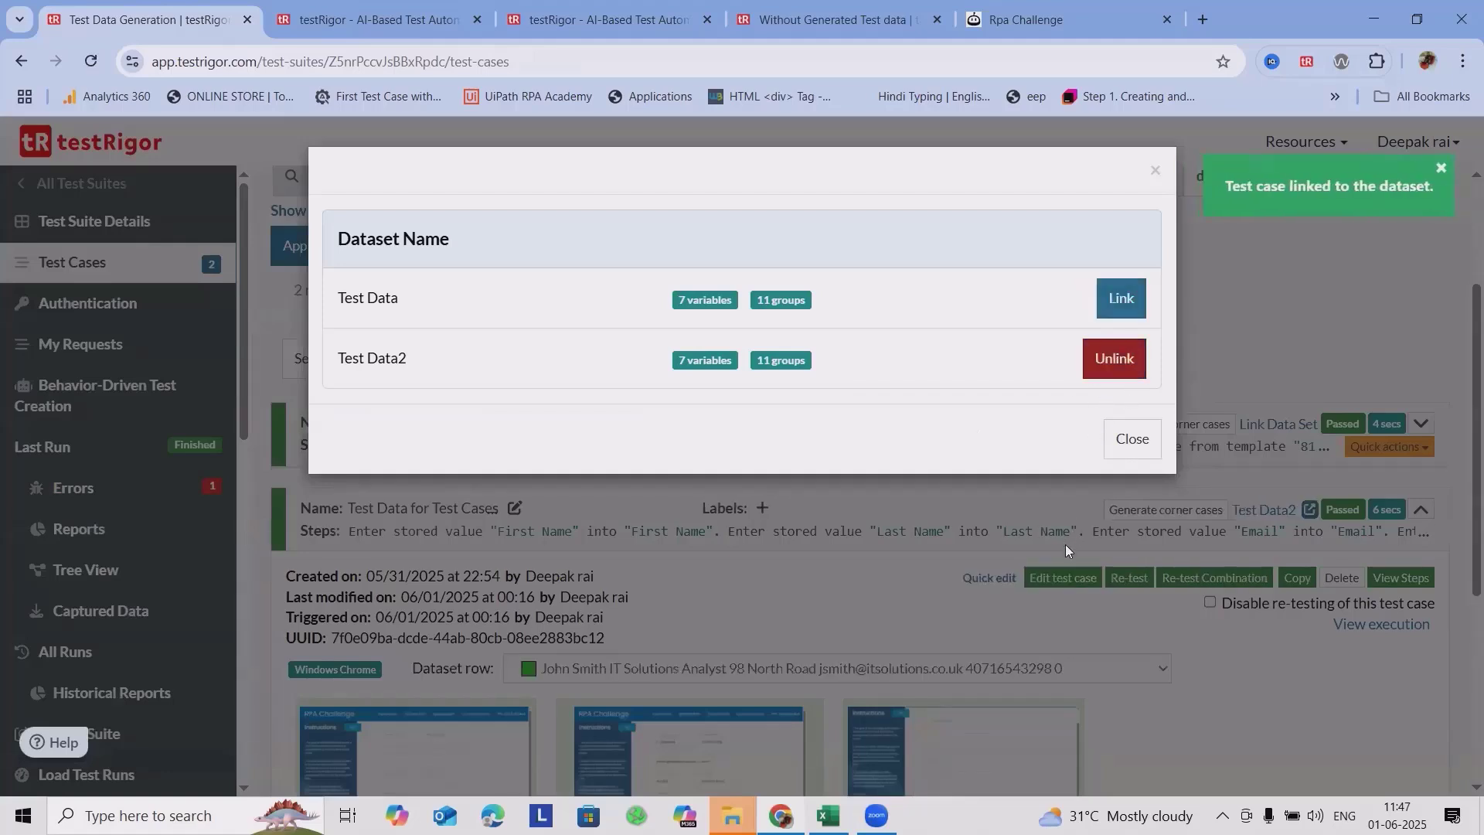
click(1130, 439)
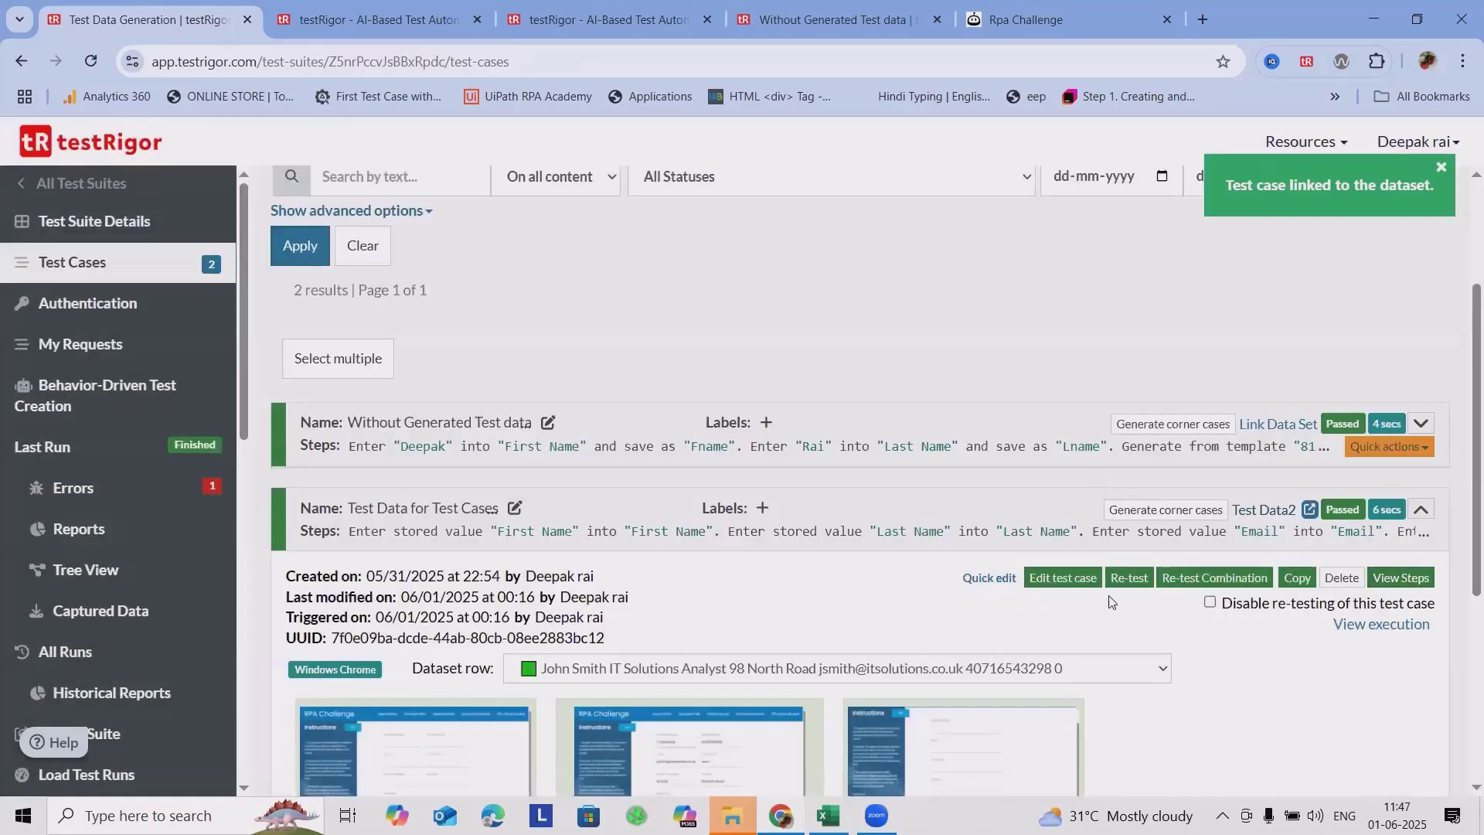
Re-test the case "Test Data for Test Cases" and open the second screenshot in its execution details
click(1133, 581)
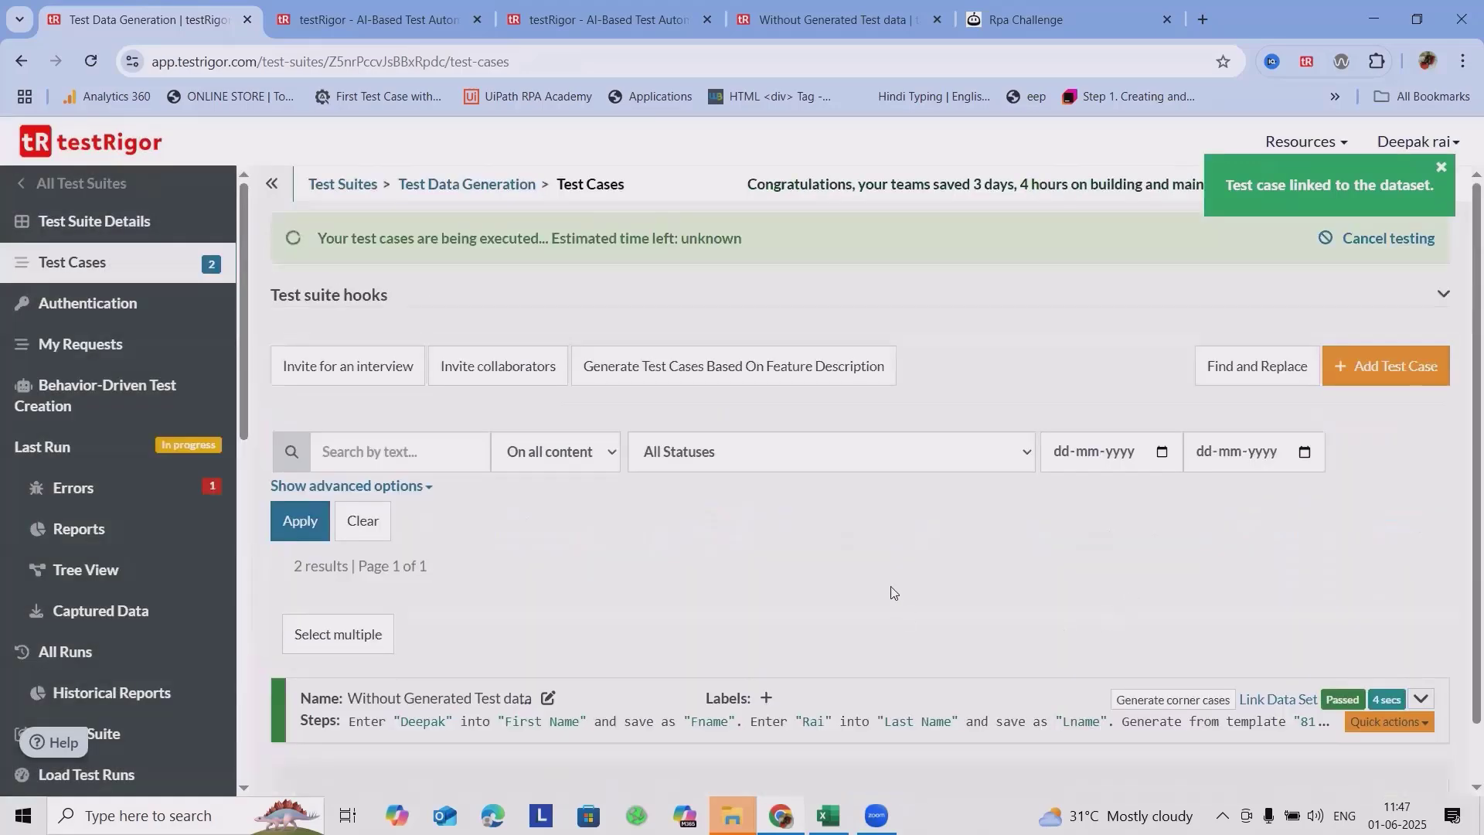
scroll(891, 586, down, 3)
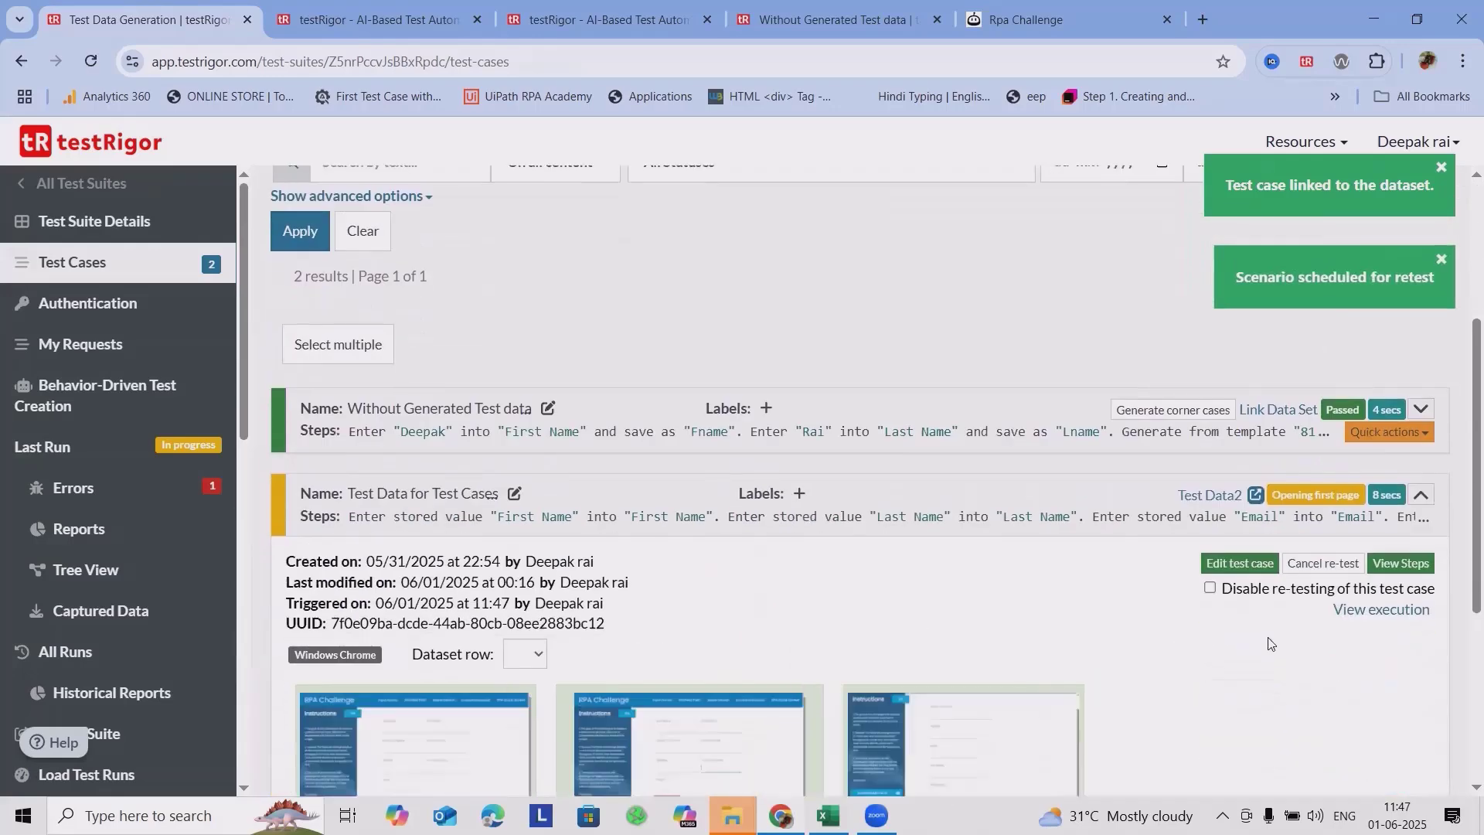
scroll(770, 712, down, 3)
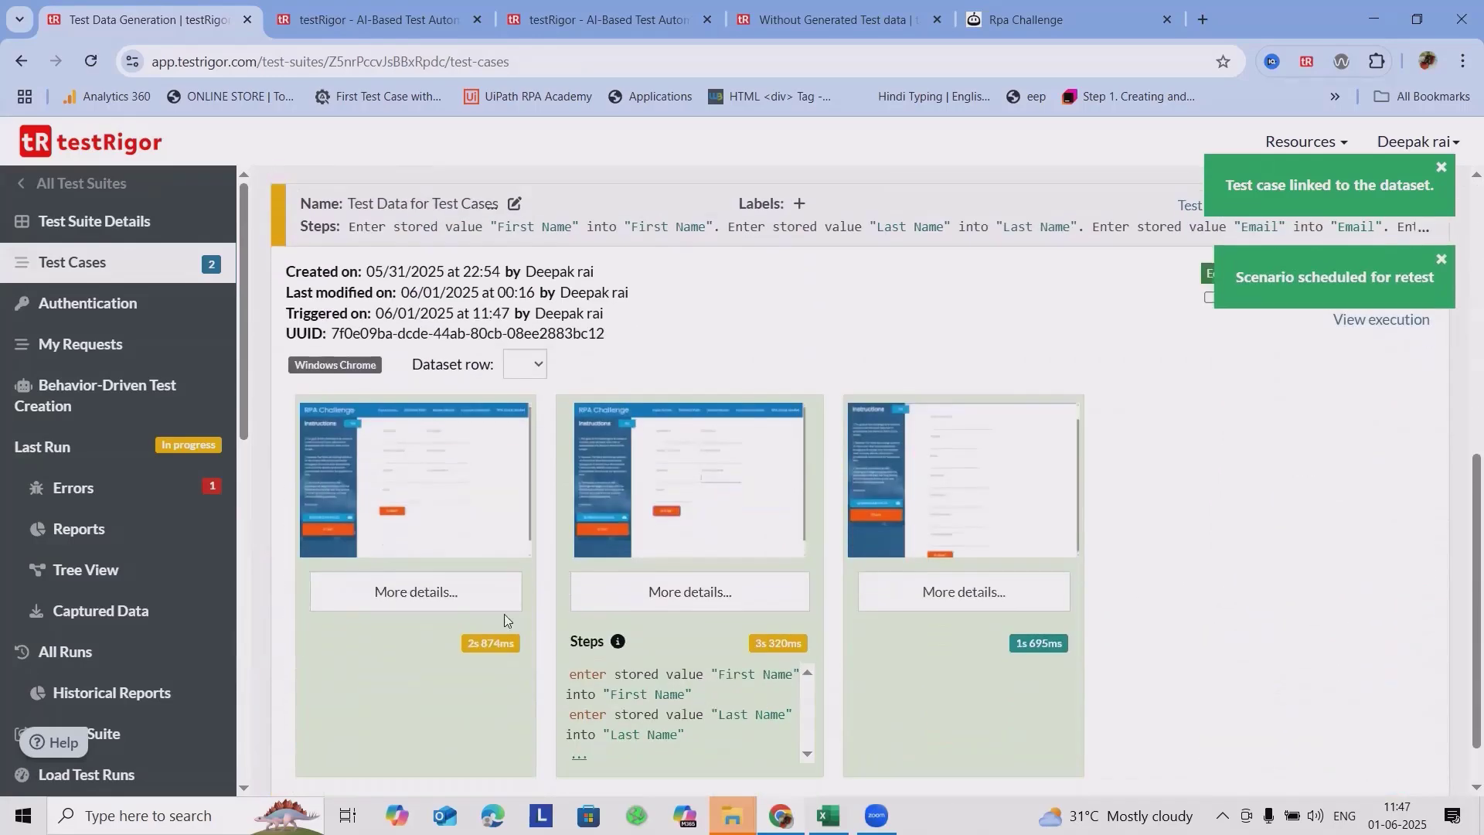
click(705, 514)
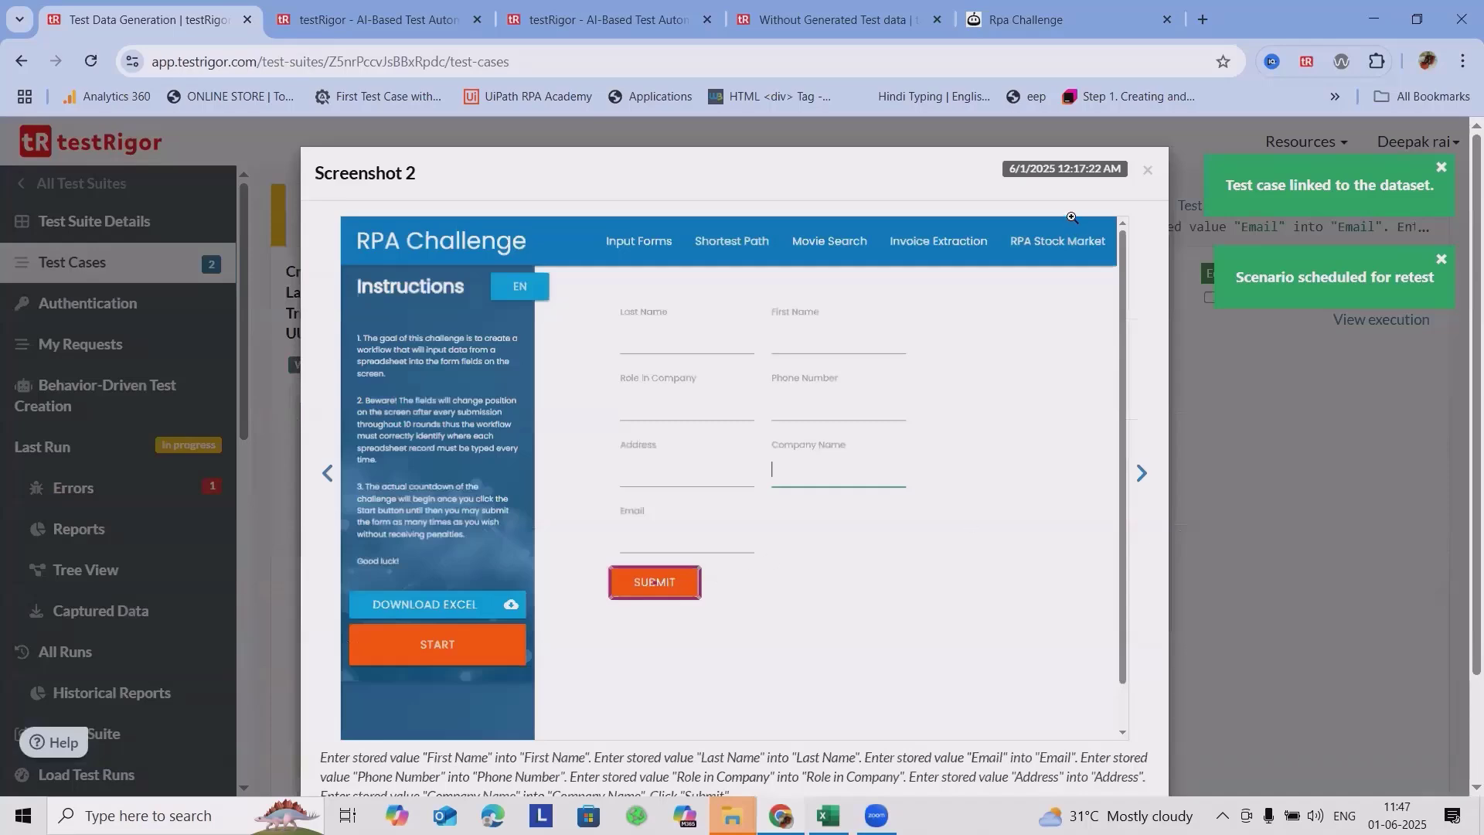
Review the third and second screenshots in the execution details of "Test Data for Test Cases" and close them
click(1147, 170)
scroll(877, 640, down, 1)
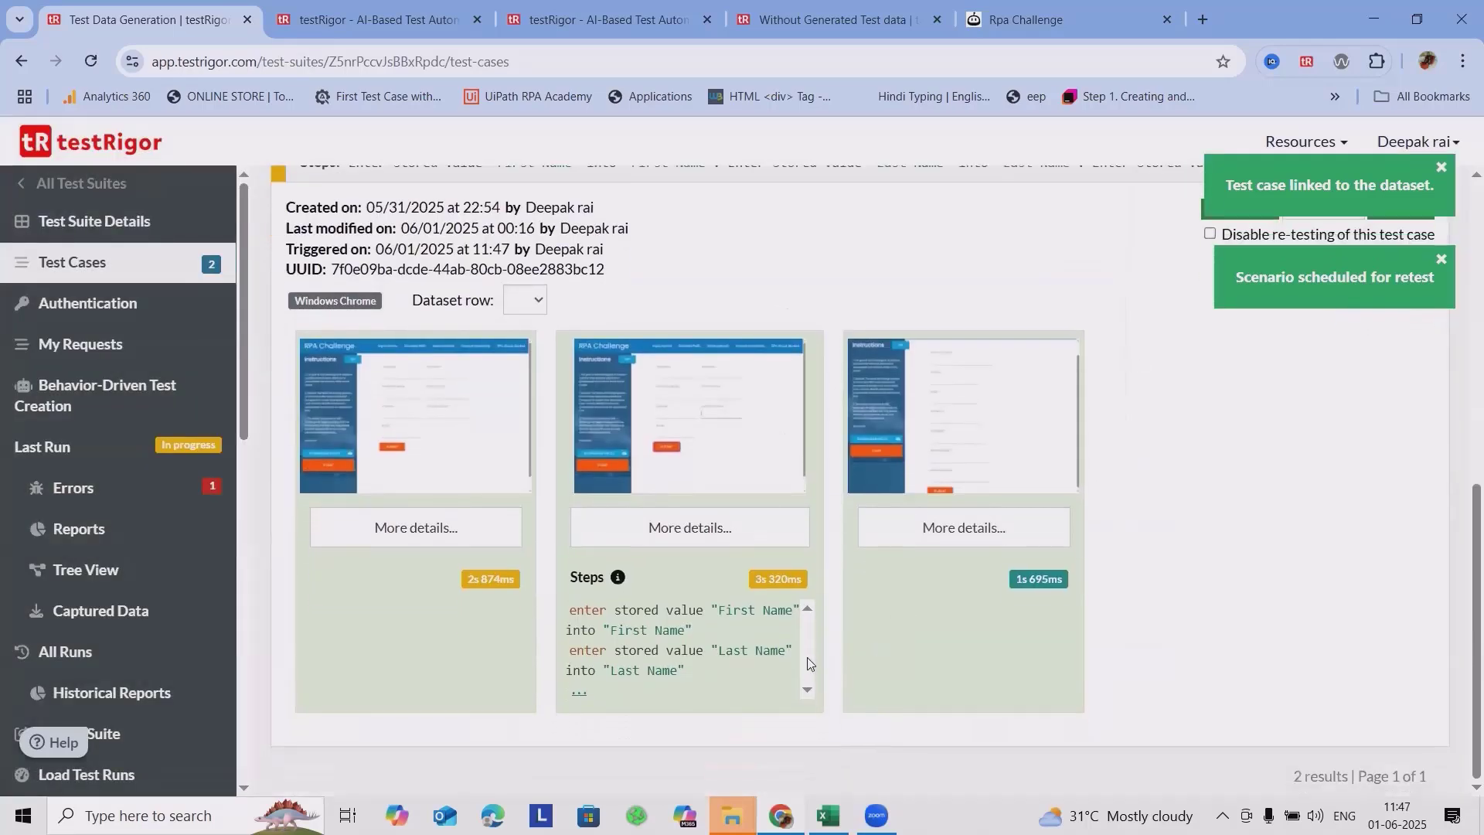
click(981, 456)
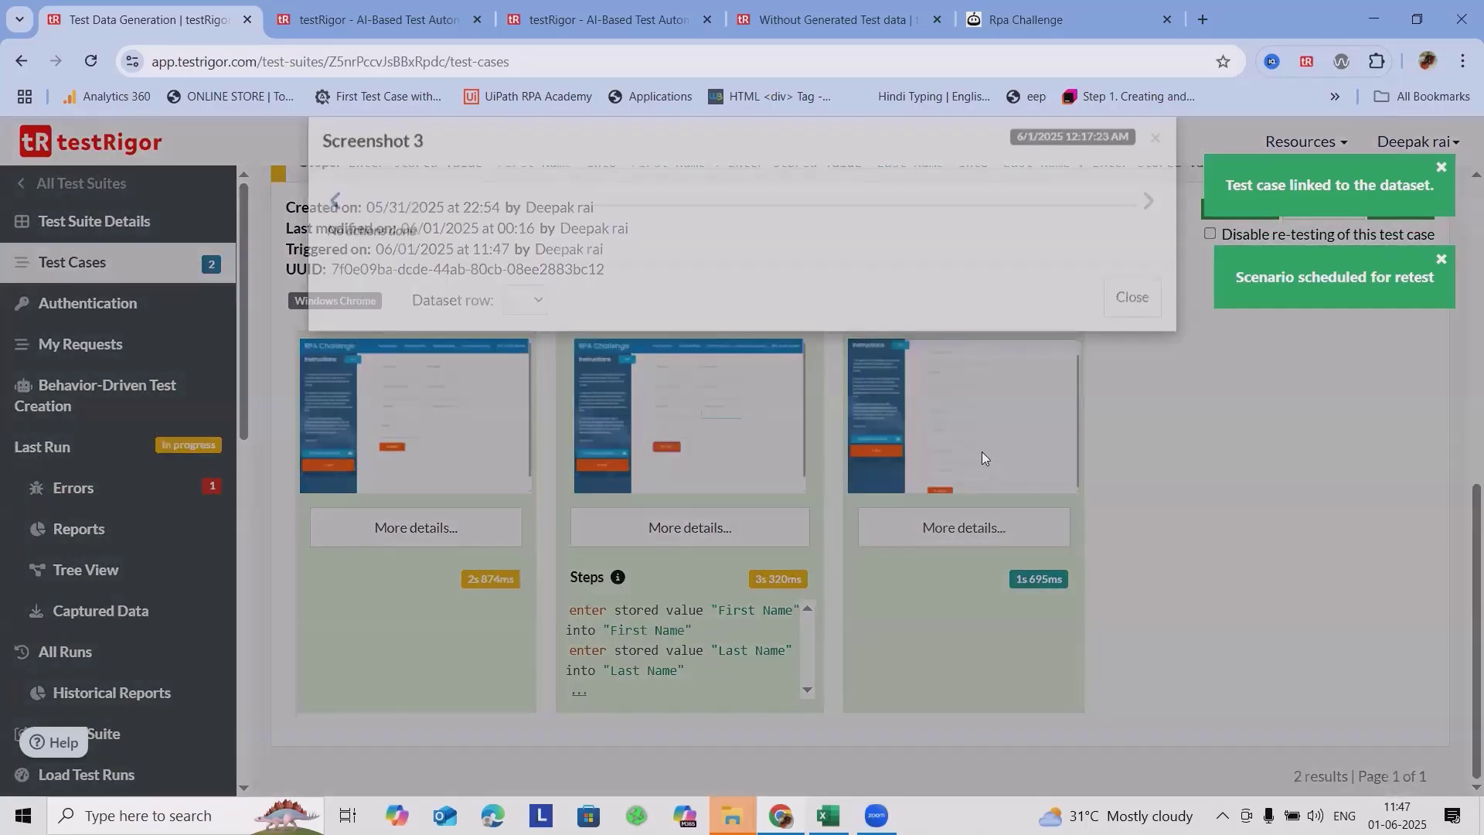
click(1140, 168)
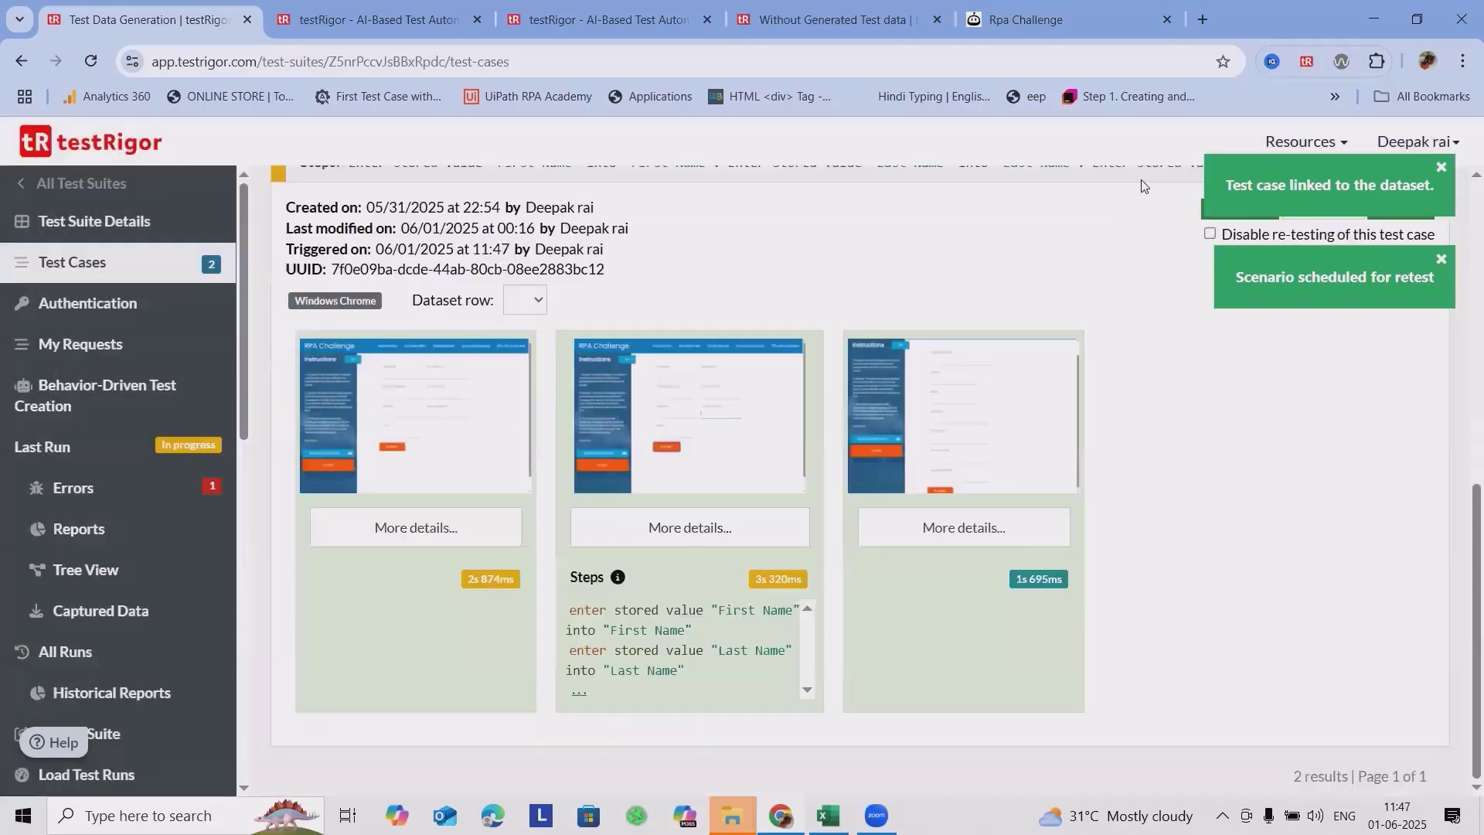
click(723, 460)
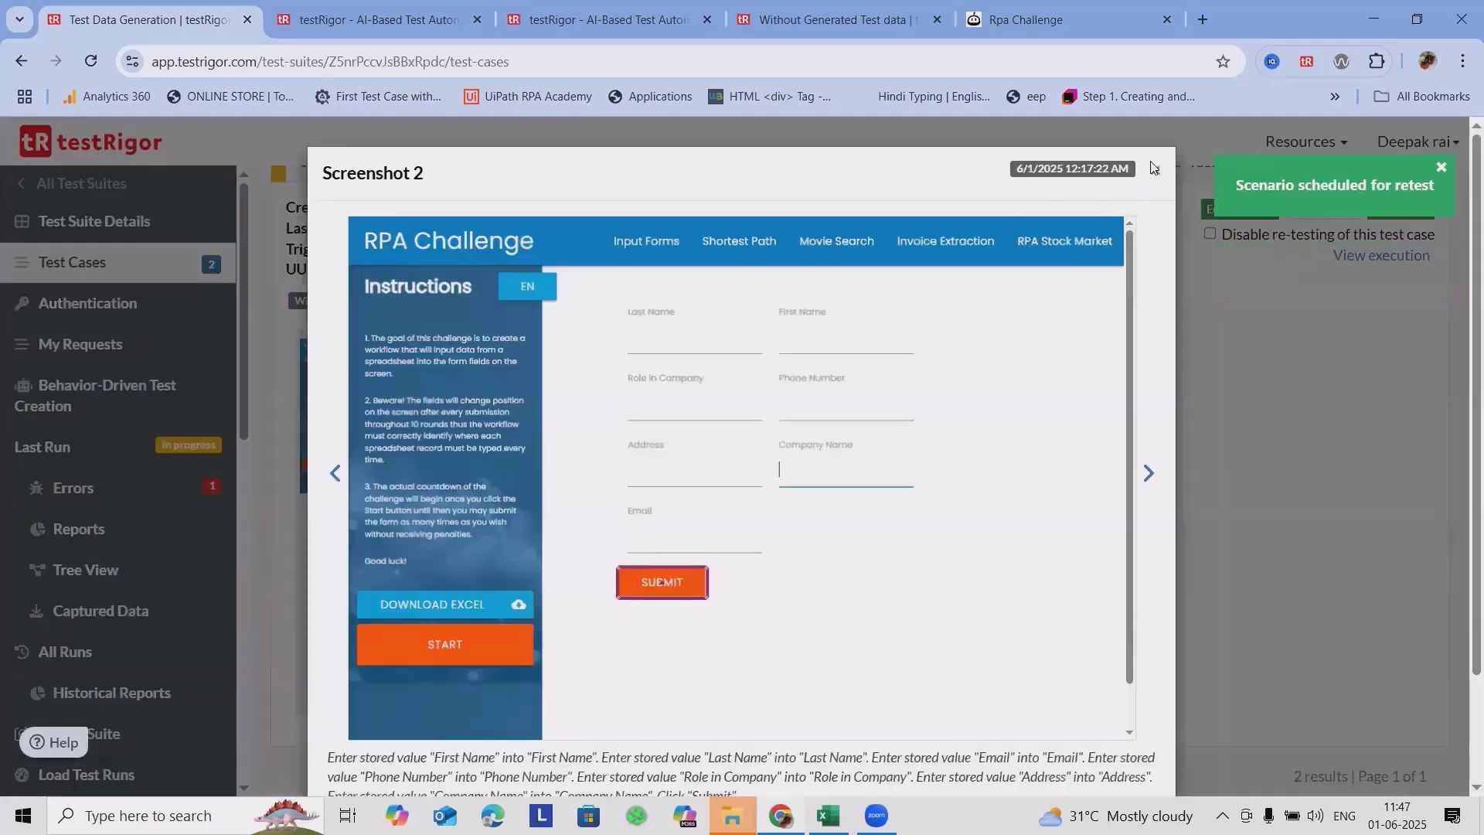
click(898, 552)
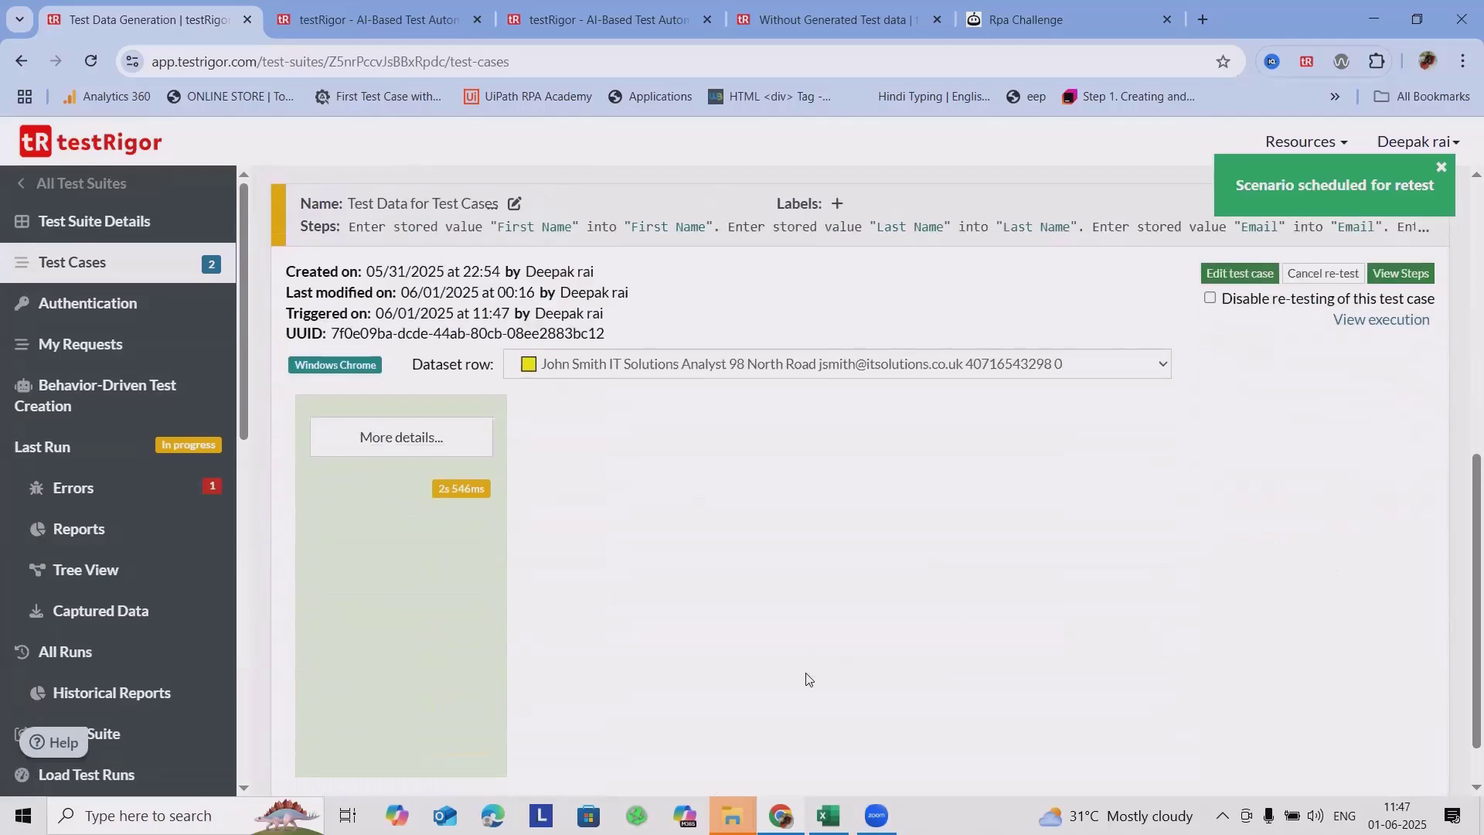
Check the first and second screenshots of the re-test's first dataset row for the form values entered, and return to the test case list
click(463, 411)
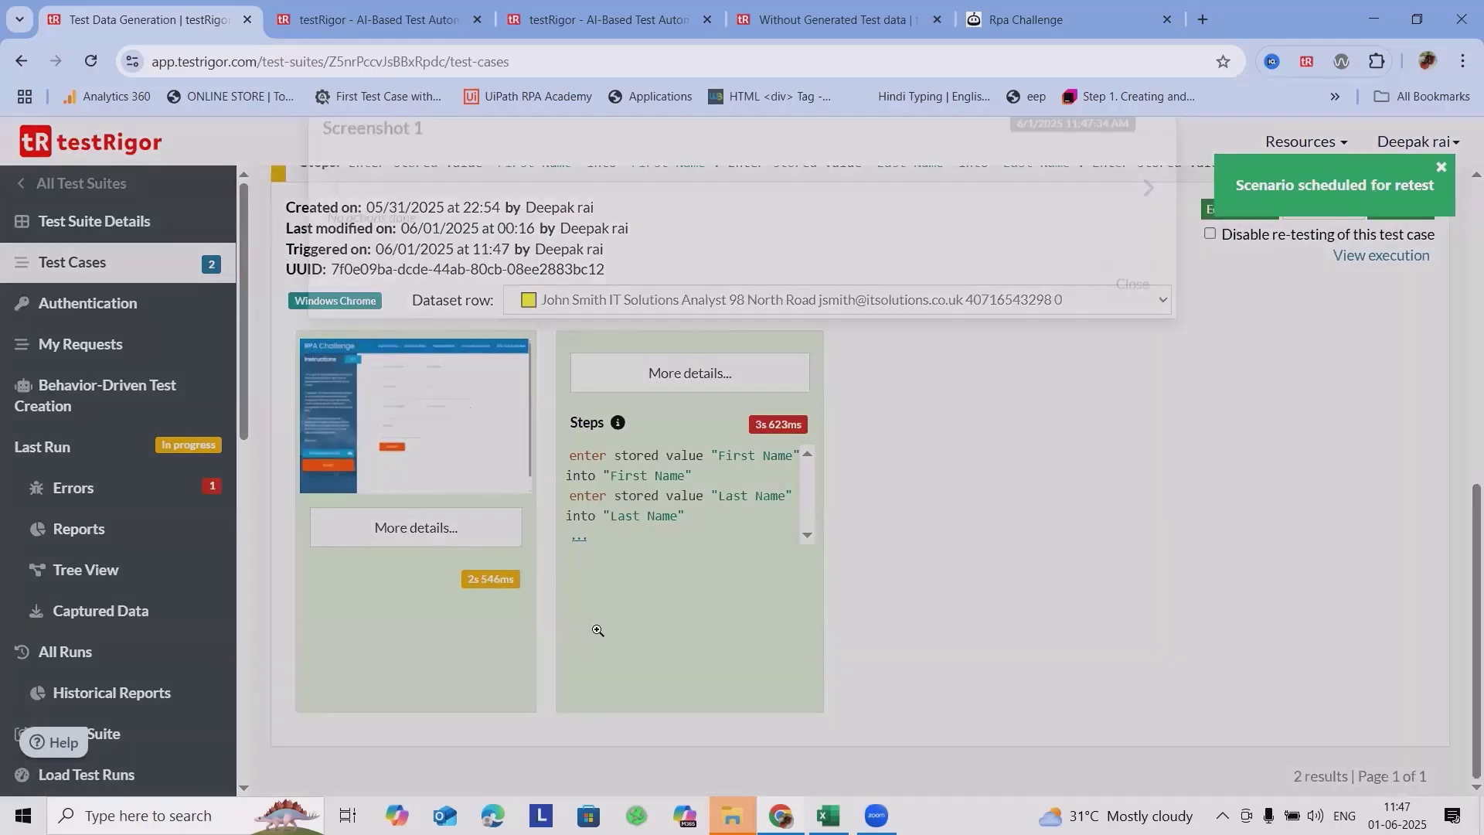
click(1147, 170)
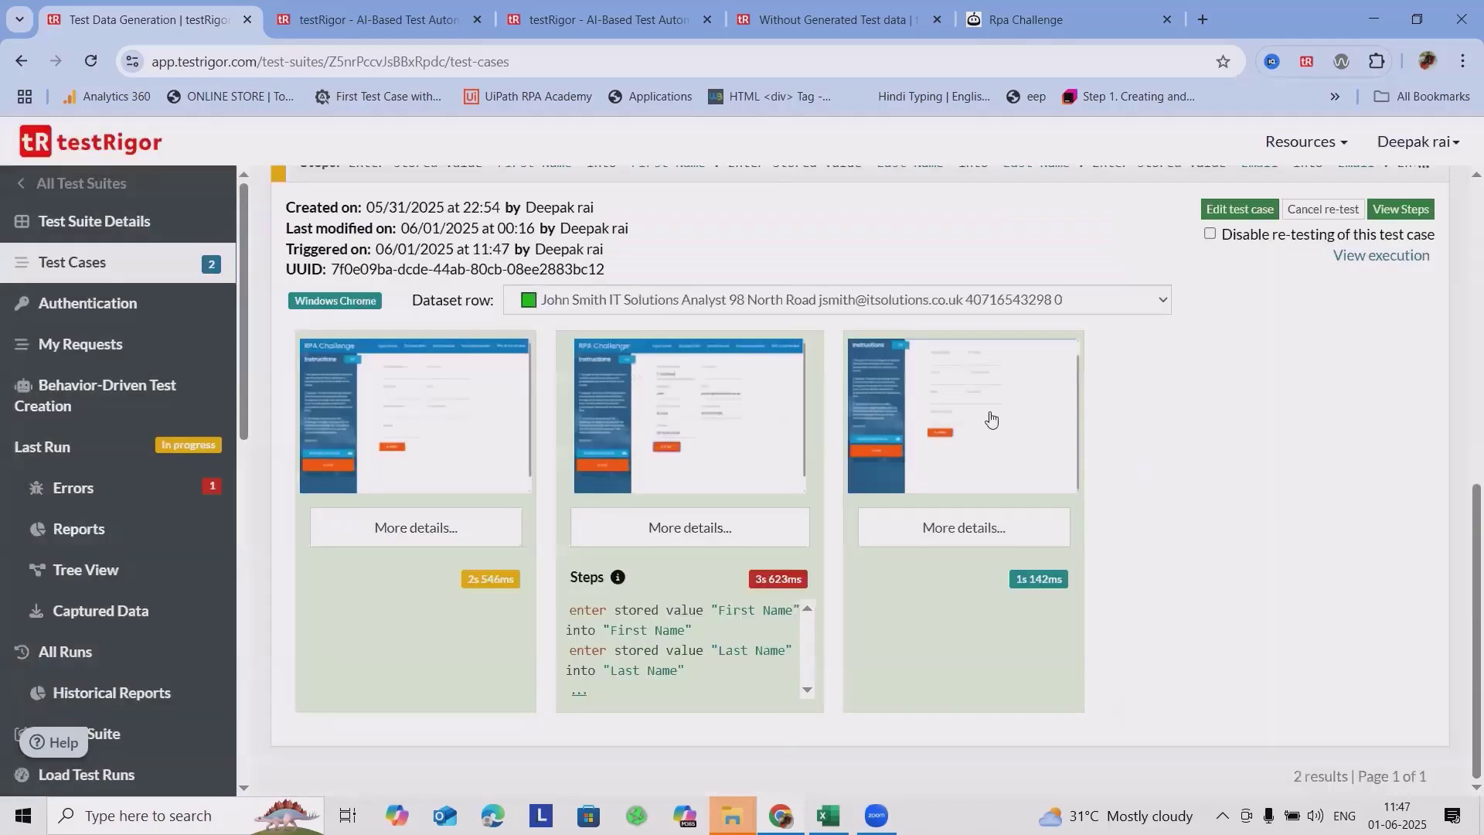
click(711, 421)
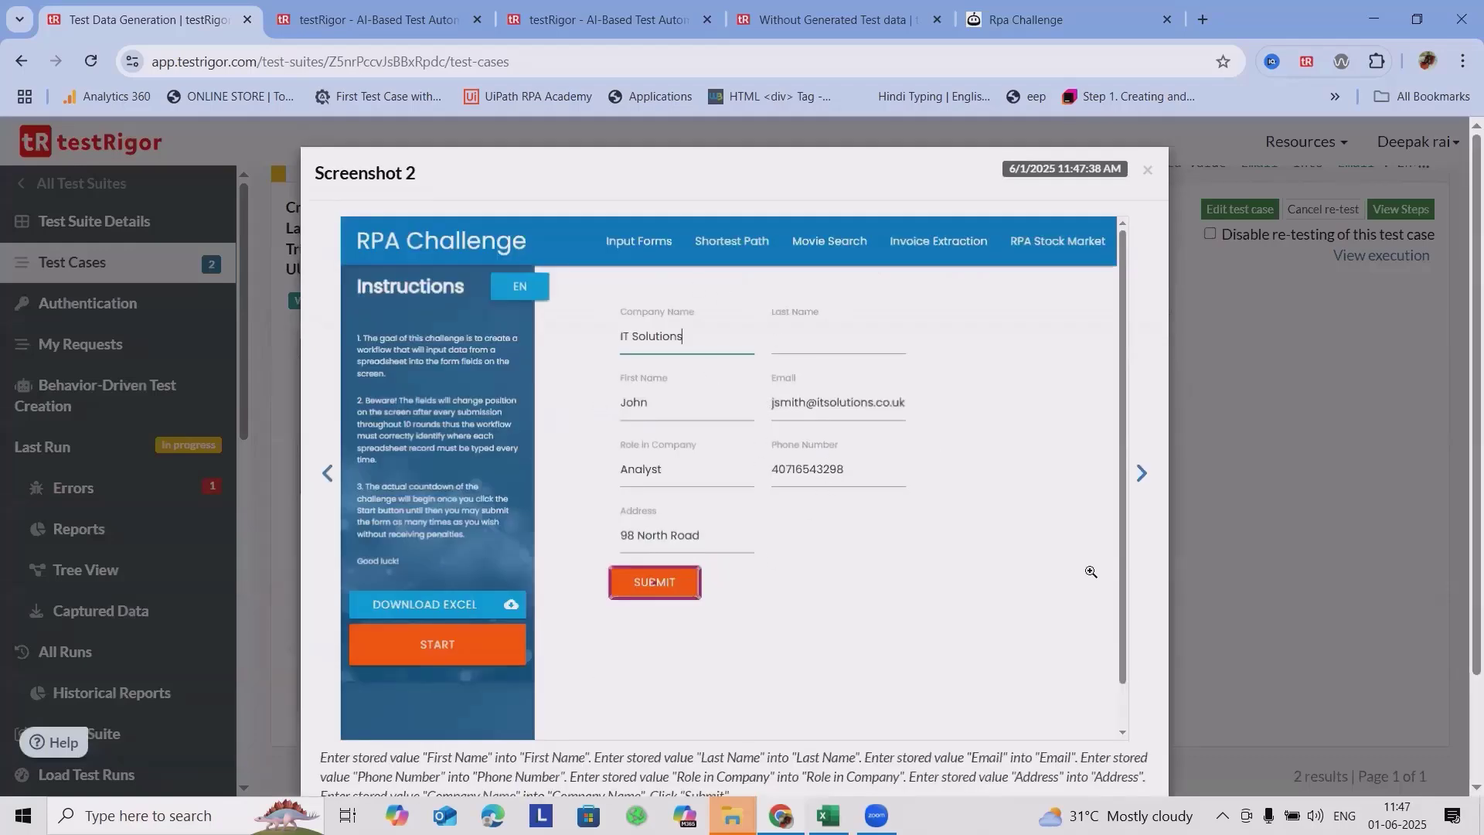
click(1148, 172)
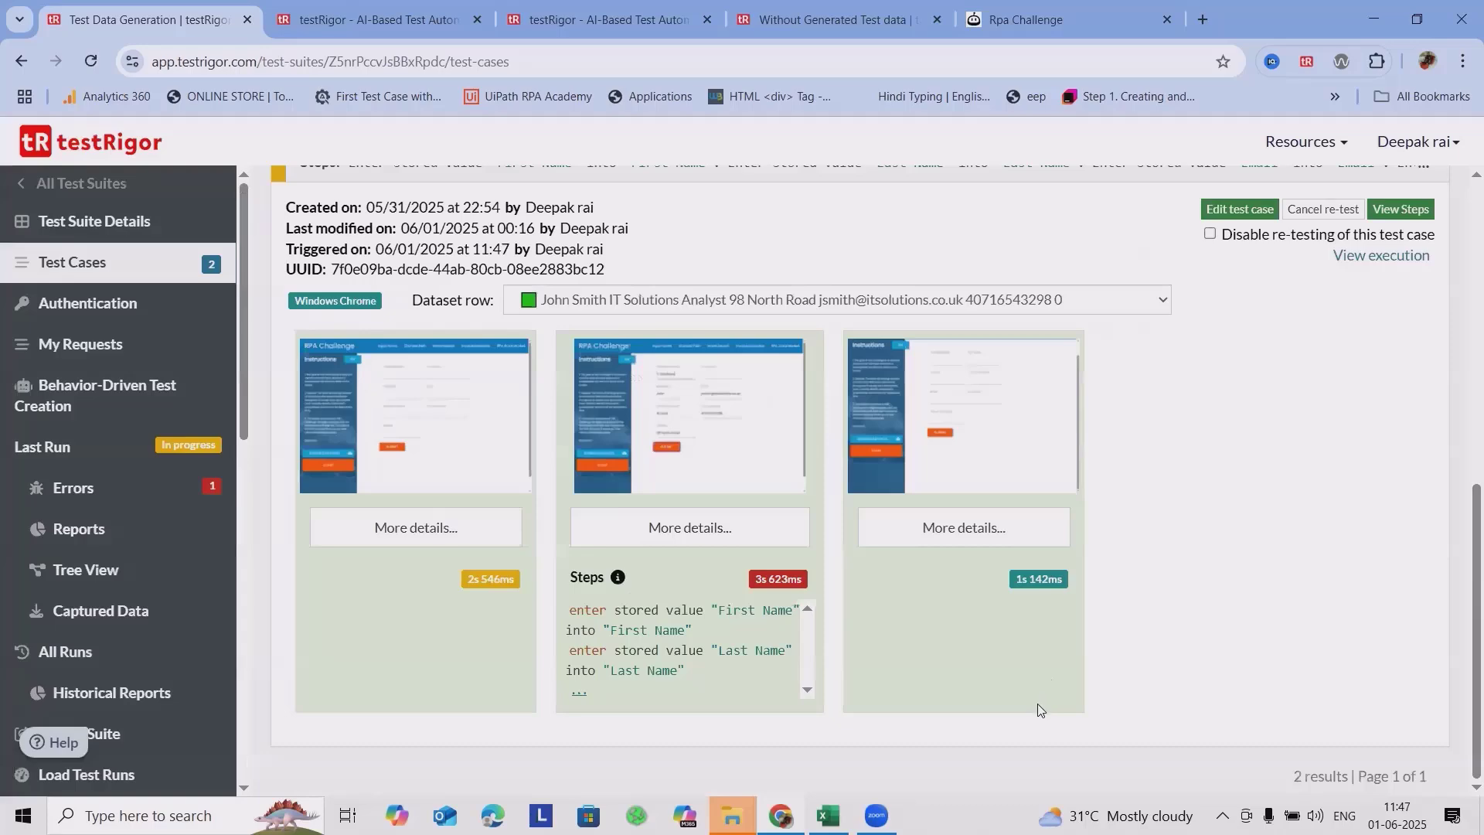
scroll(1004, 697, up, 1)
scroll(1001, 700, up, 10)
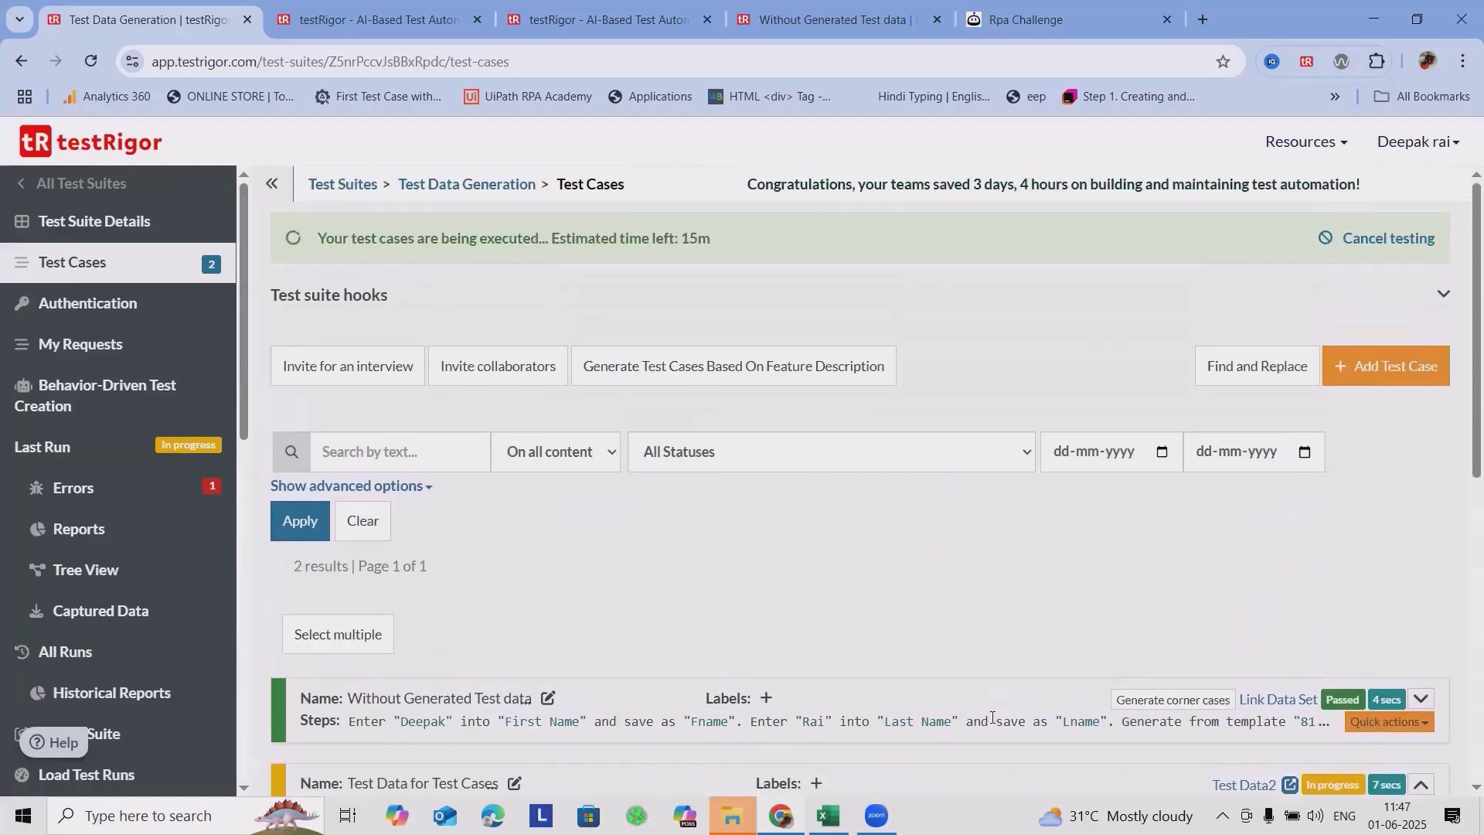